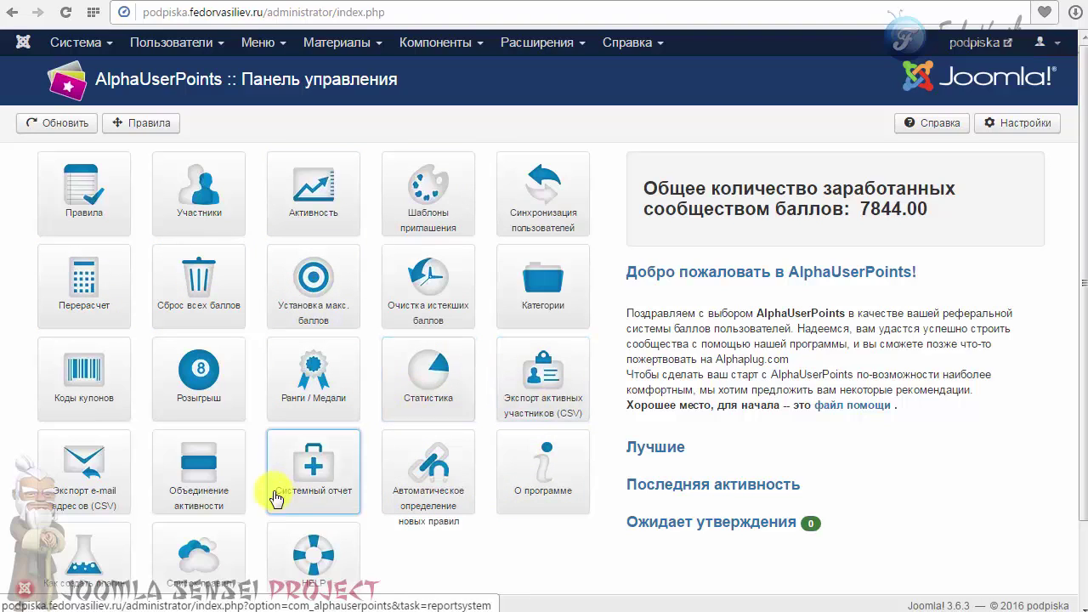
# Start a new invitation template from the Шаблоны приглашения list and name it 'тест'.
pyautogui.click(427, 187)
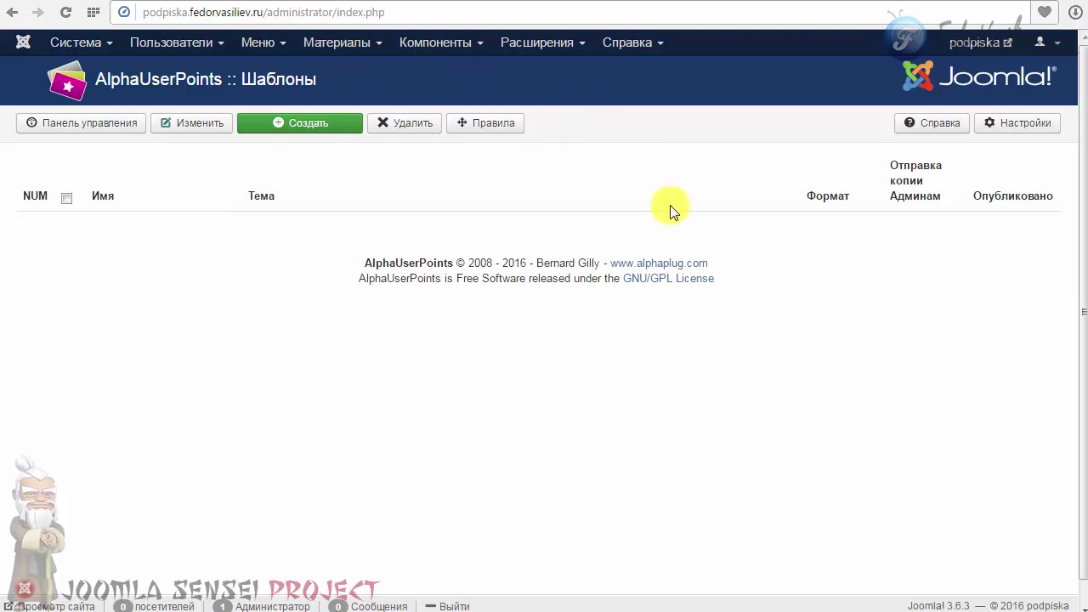
pyautogui.click(295, 126)
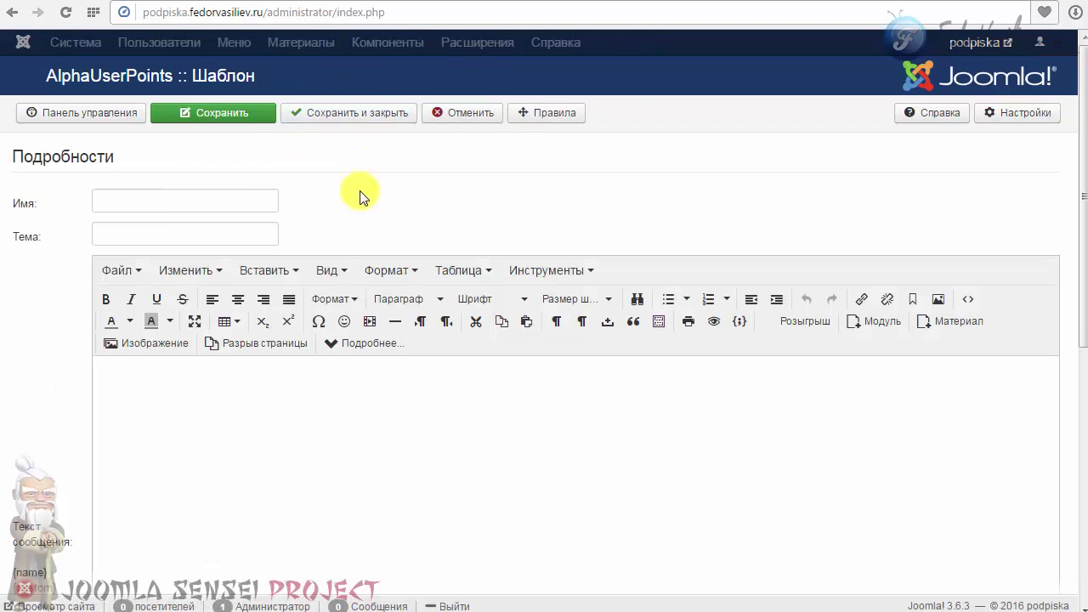
pyautogui.click(179, 203)
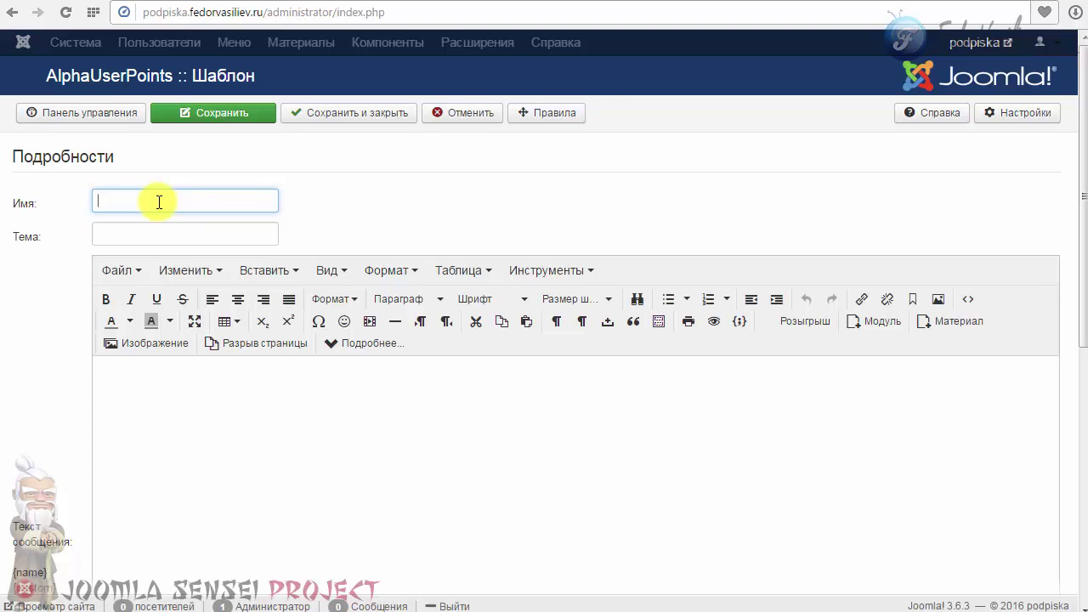
pyautogui.write('тест')
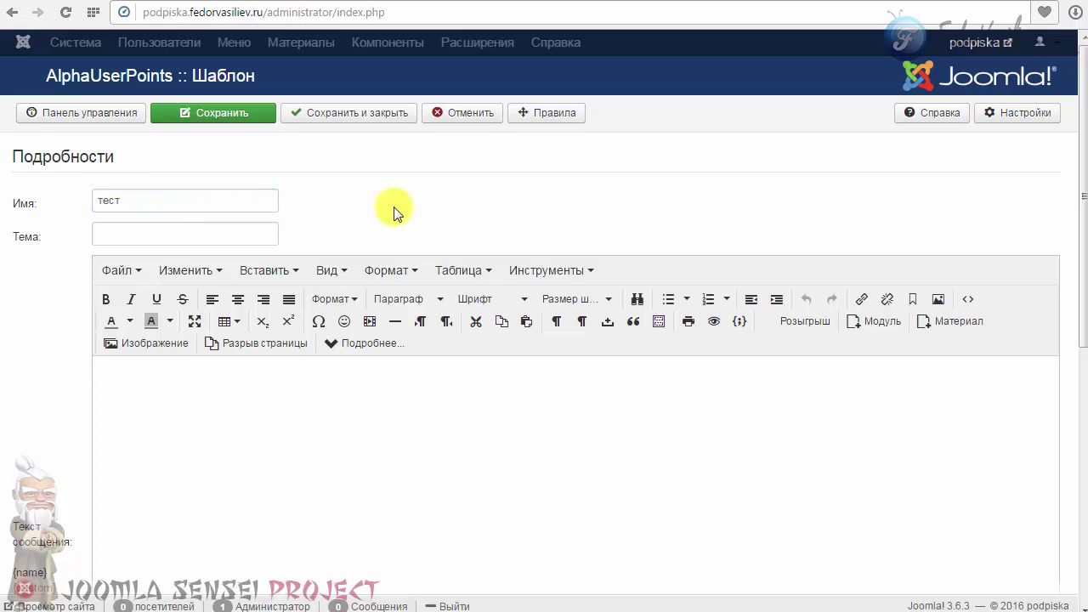
# Paste 'Приглашение' as the template subject.
pyautogui.click(153, 236)
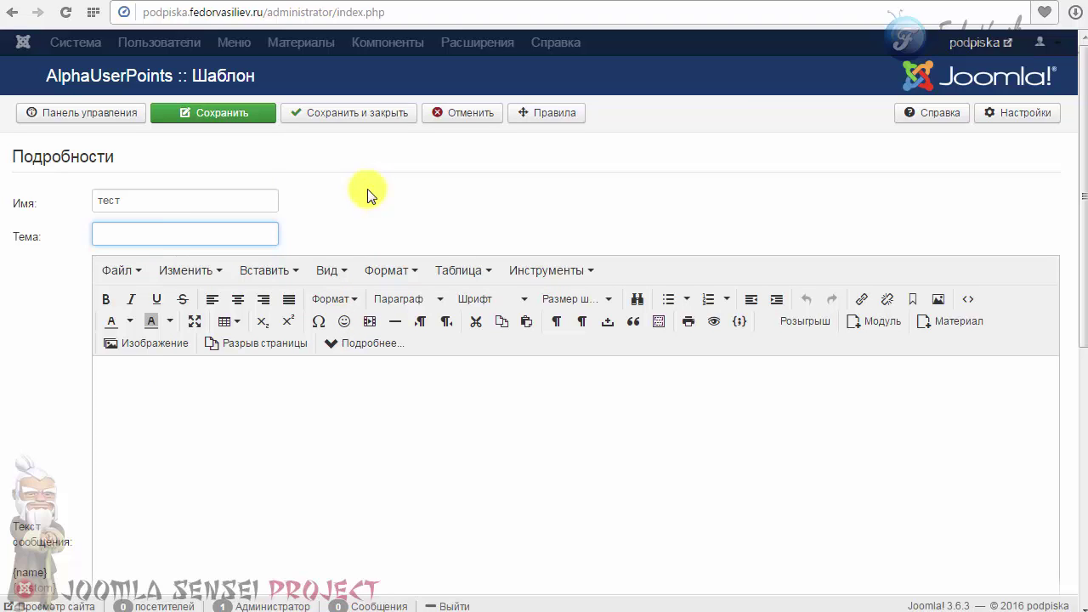
pyautogui.click(165, 236)
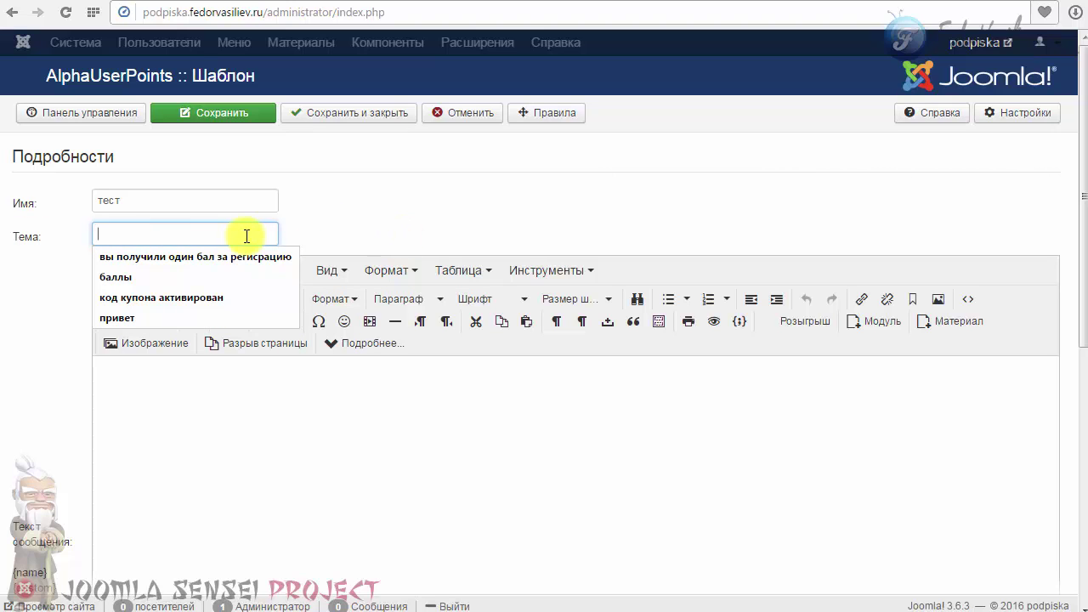
pyautogui.rightClick(141, 235)
pyautogui.click(195, 320)
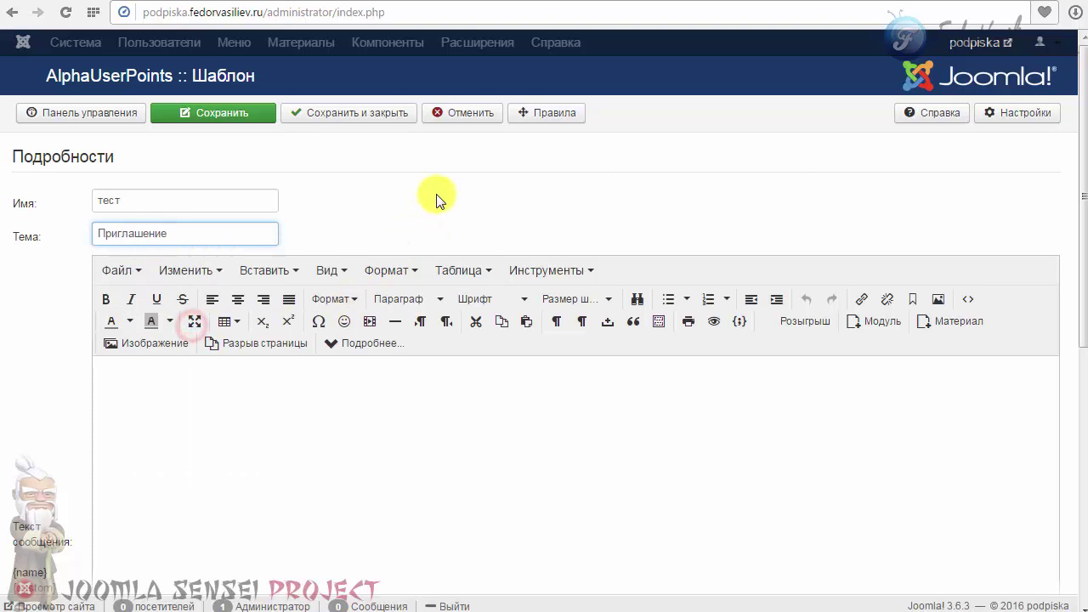
pyautogui.scroll(-3, 406, 396)
pyautogui.scroll(1, 405, 396)
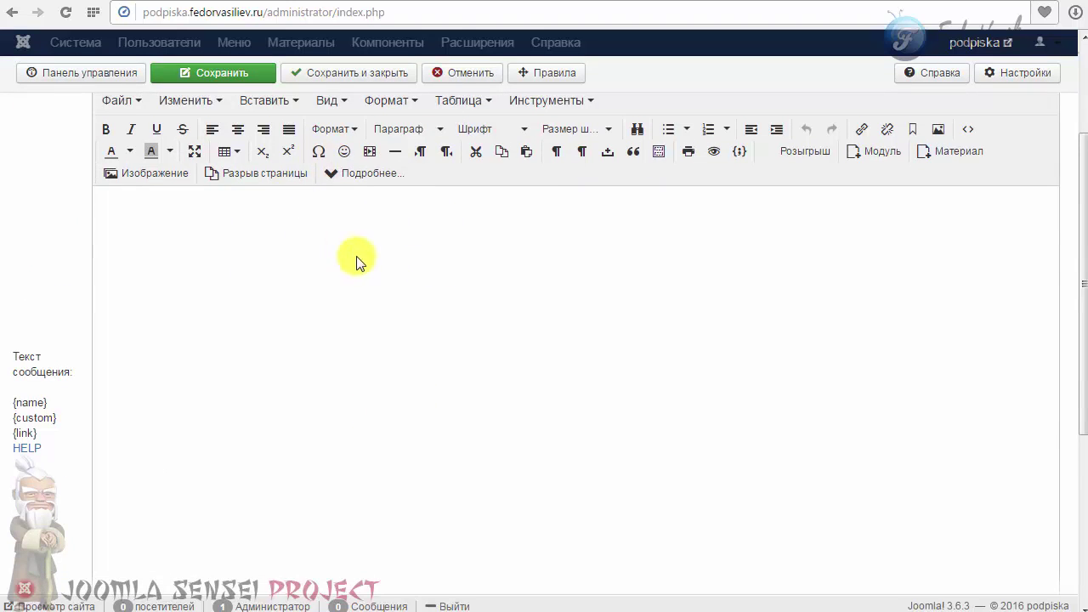
pyautogui.scroll(1, 356, 262)
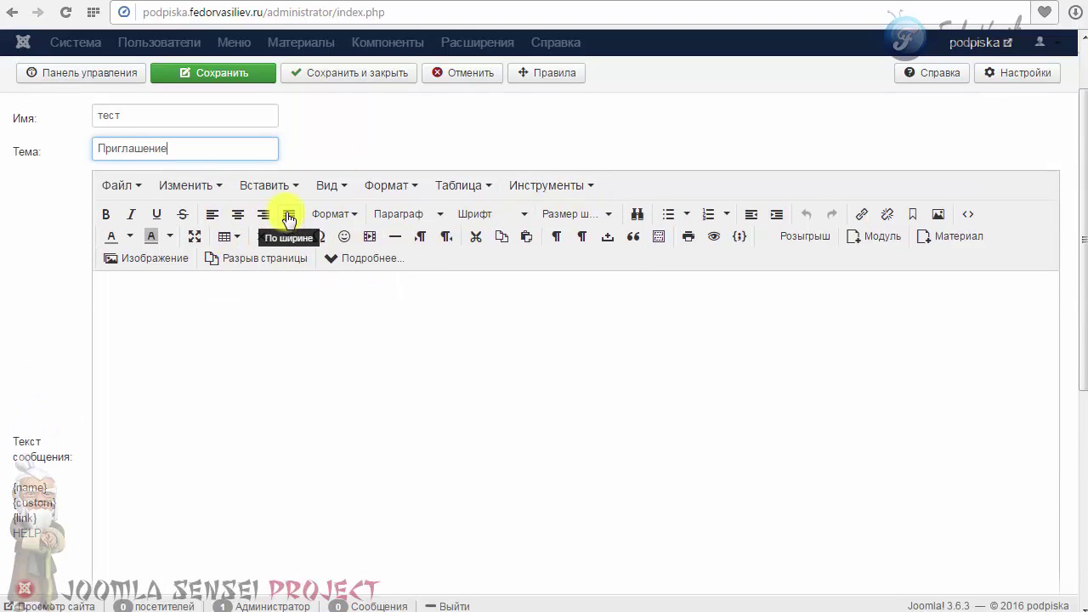
pyautogui.scroll(-3, 514, 408)
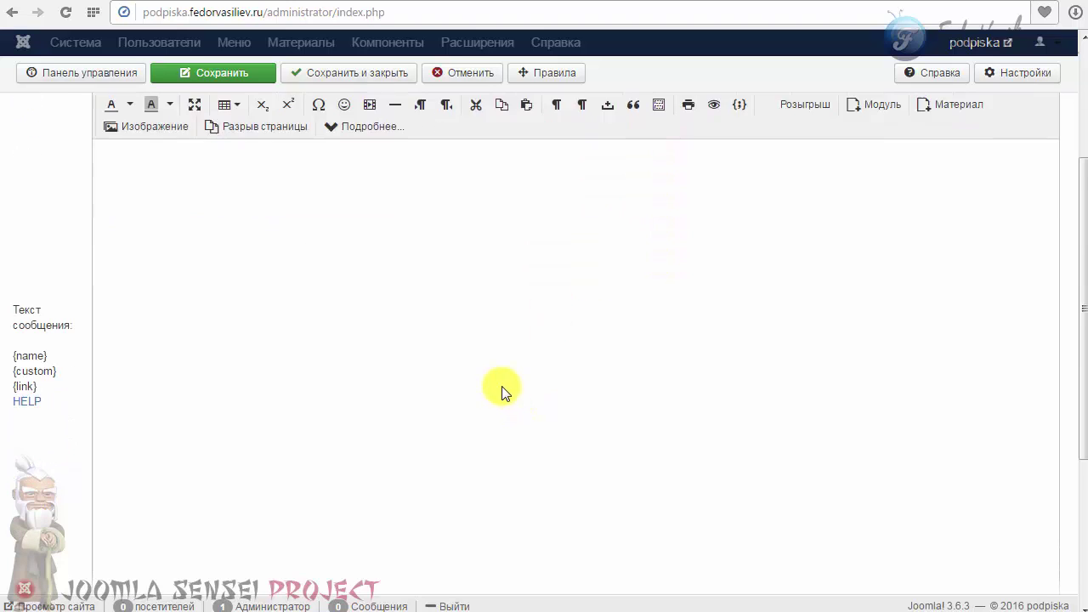
pyautogui.scroll(2, 488, 334)
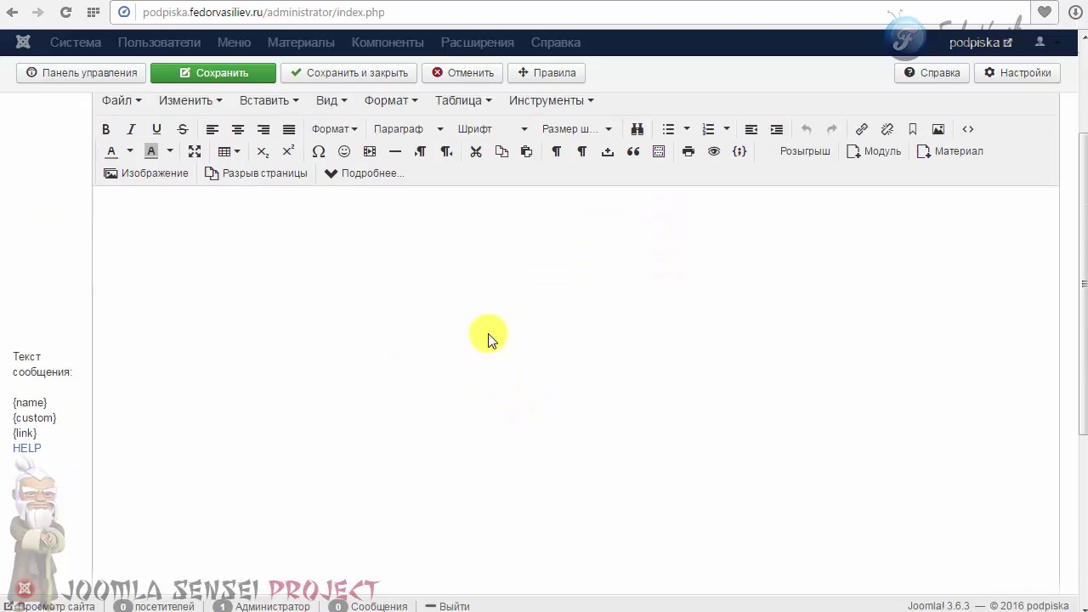
pyautogui.scroll(-4, 489, 335)
pyautogui.click(179, 412)
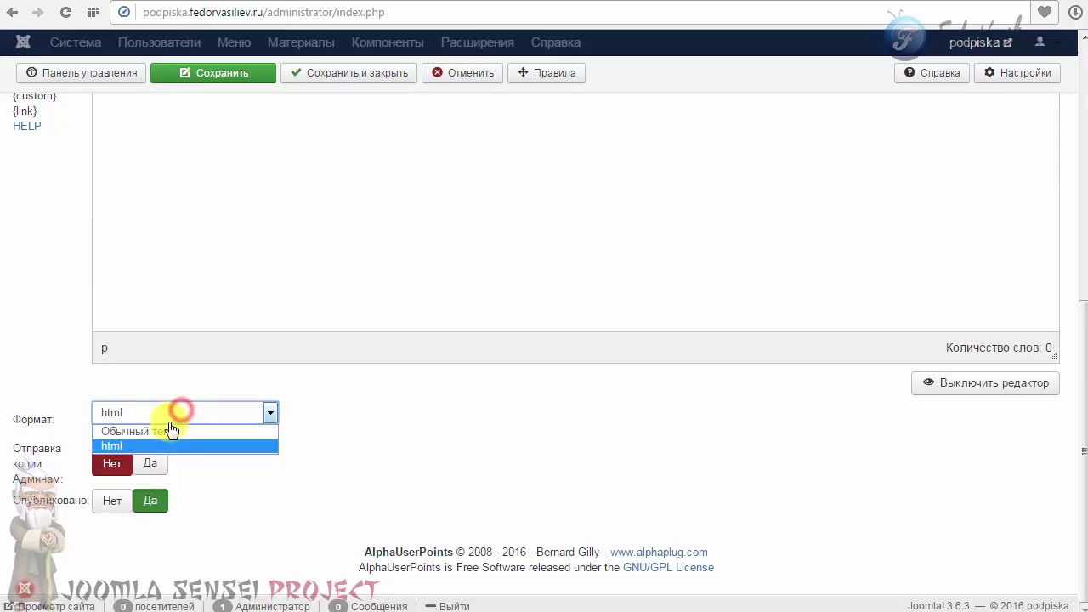
pyautogui.click(121, 449)
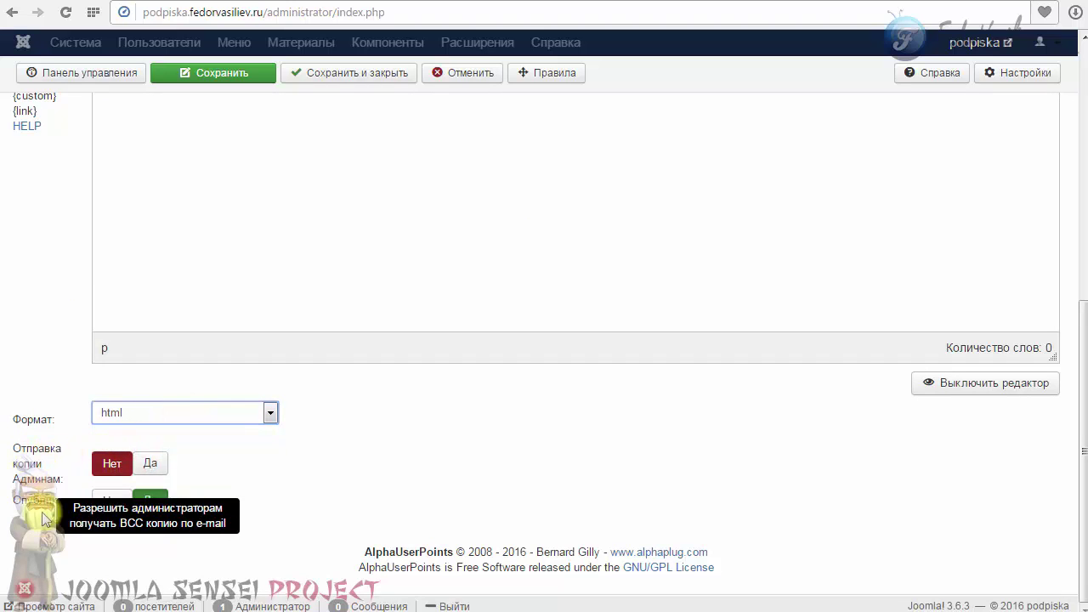
pyautogui.moveTo(31, 466)
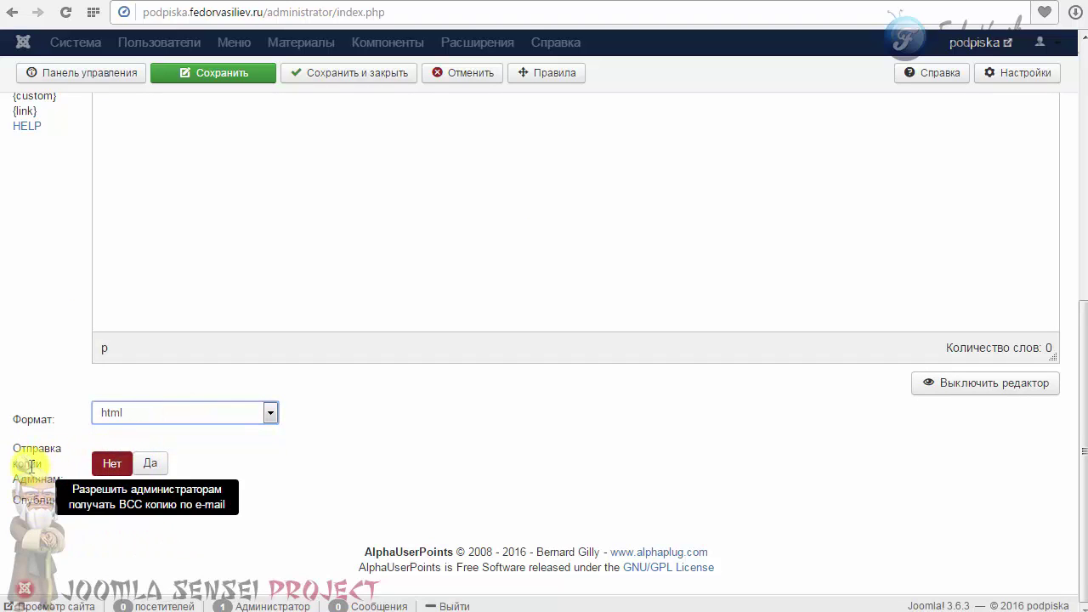
pyautogui.scroll(4, 352, 468)
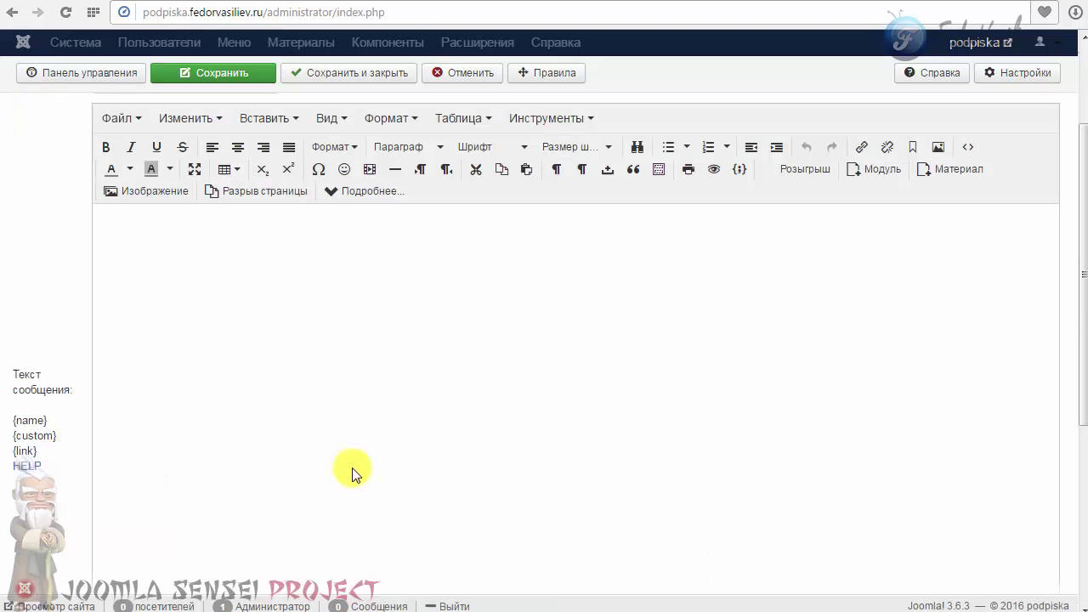
pyautogui.moveTo(12, 371); pyautogui.dragTo(70, 404)
pyautogui.scroll(-2, 226, 393)
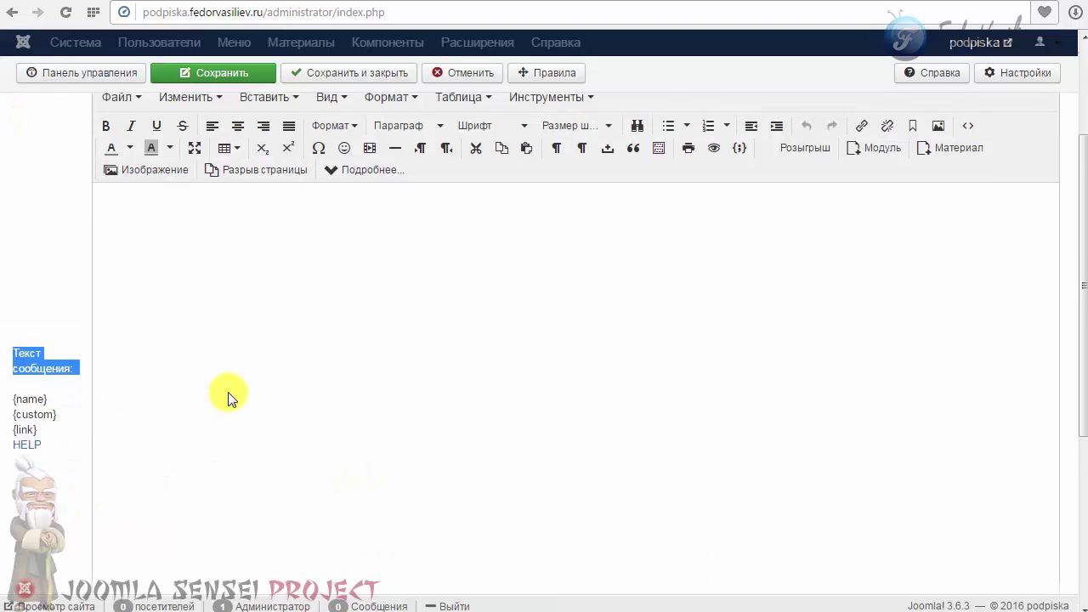
pyautogui.doubleClick(30, 335)
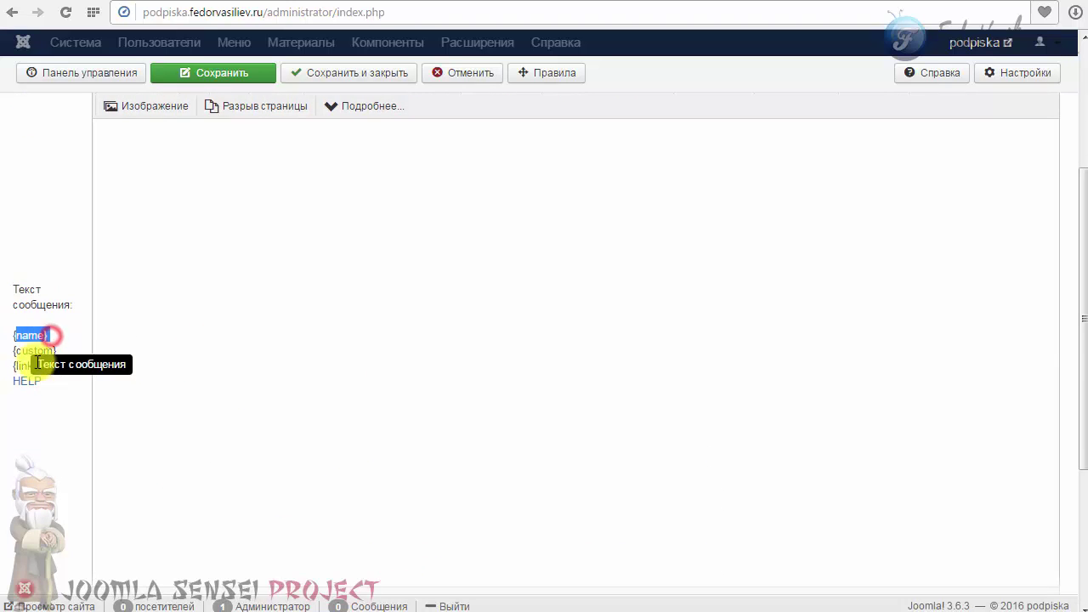
pyautogui.click(51, 351)
pyautogui.doubleClick(25, 366)
pyautogui.click(34, 367)
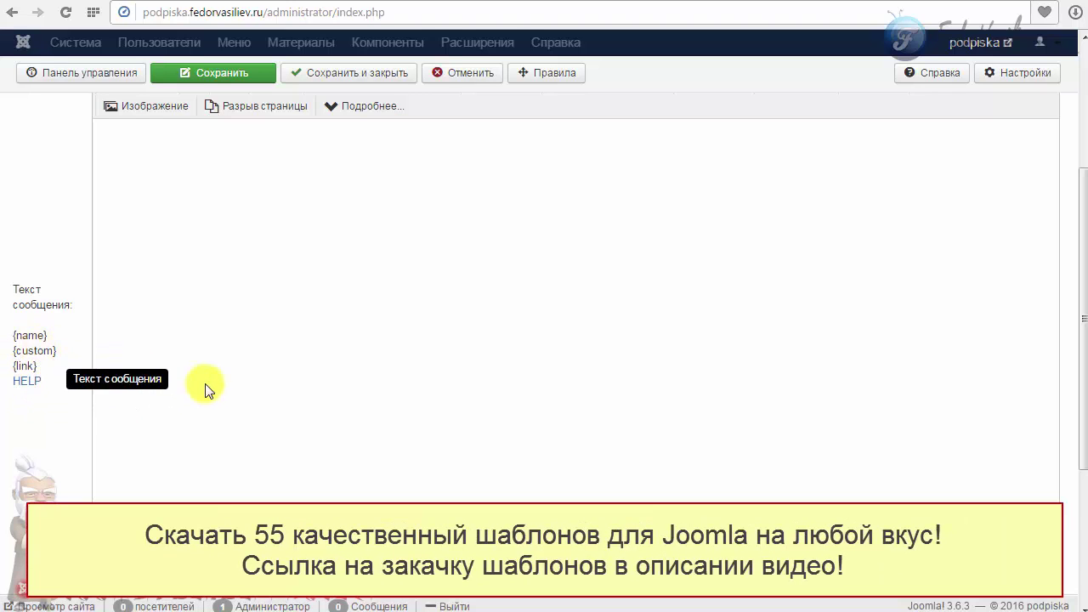
pyautogui.scroll(1, 111, 400)
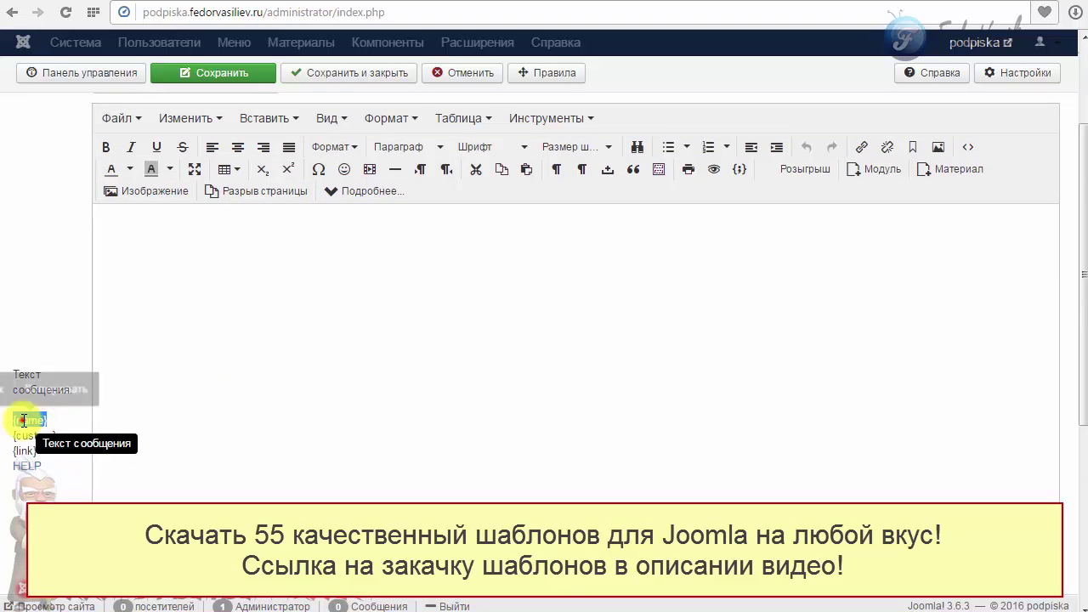
pyautogui.moveTo(12, 420)
pyautogui.mouseDown()
pyautogui.moveTo(52, 429)
pyautogui.moveTo(15, 423)
pyautogui.moveTo(33, 423)
pyautogui.mouseUp()
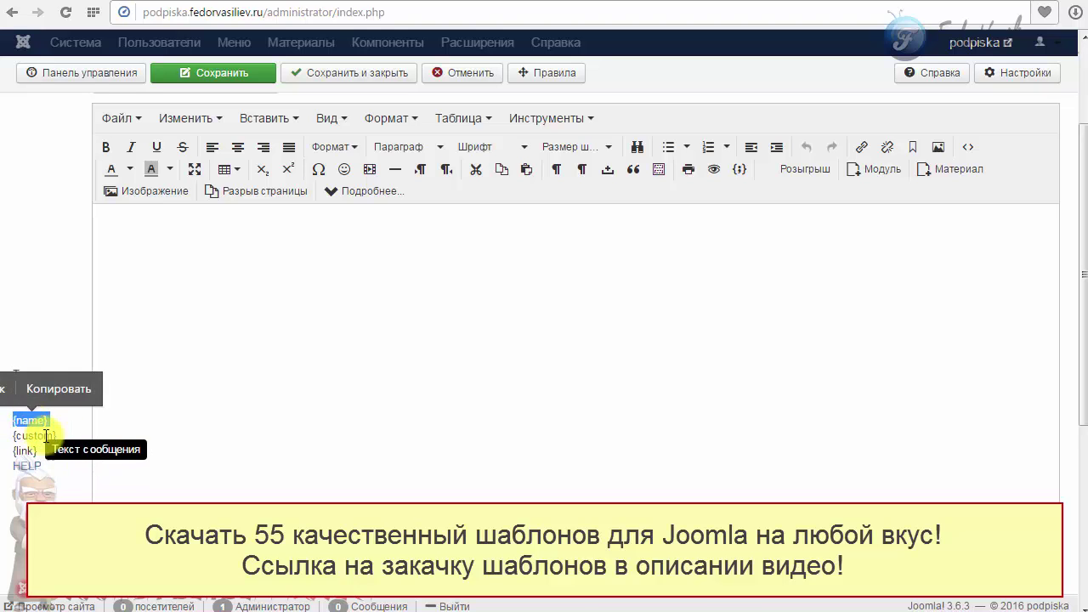
# Put the greeting 'Здравствуйте!' followed by the {name} placeholder in the message body.
pyautogui.rightClick(64, 422)
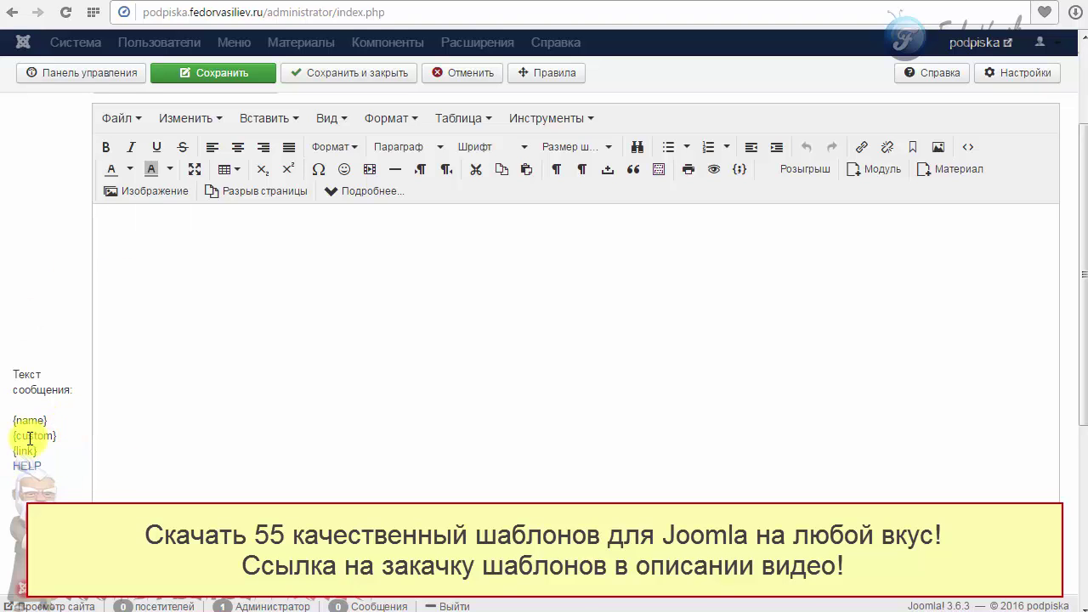
pyautogui.write('Здравствуйте!')
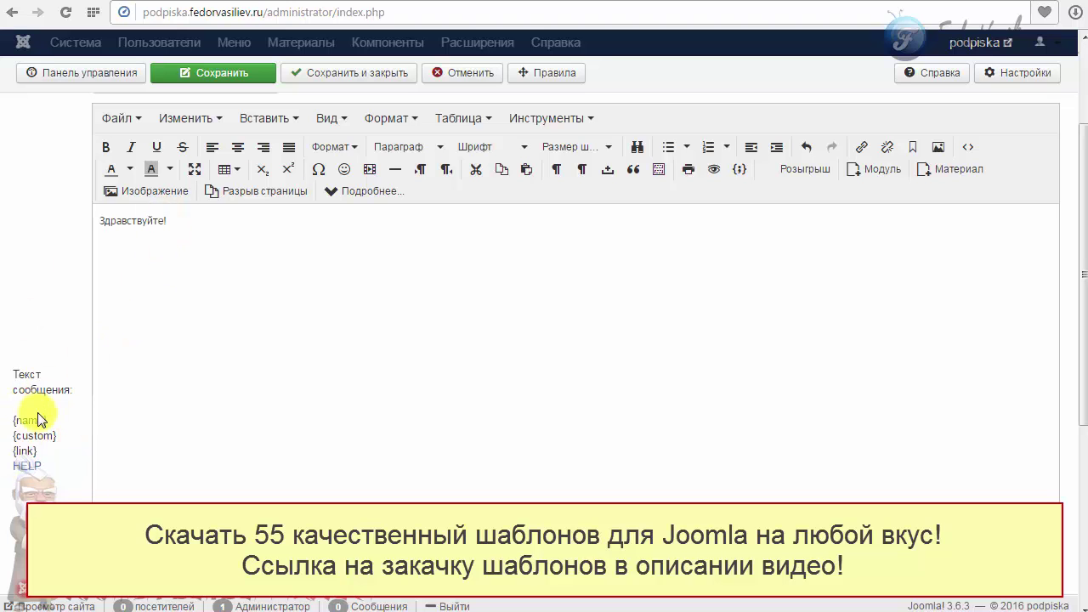
pyautogui.moveTo(49, 420); pyautogui.dragTo(15, 422)
pyautogui.rightClick(19, 419)
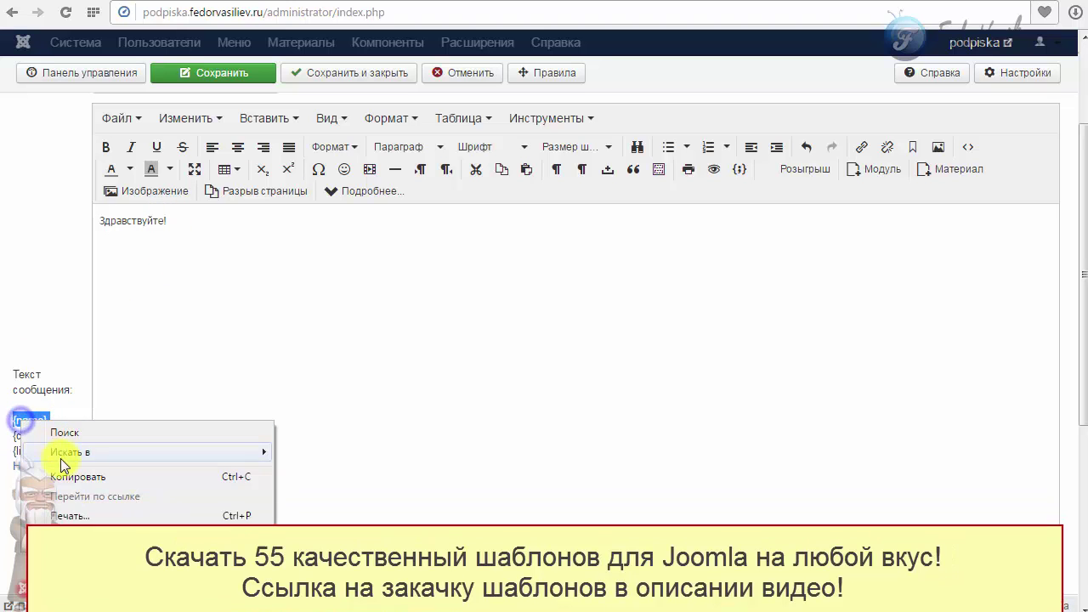
pyautogui.click(64, 471)
pyautogui.click(190, 216)
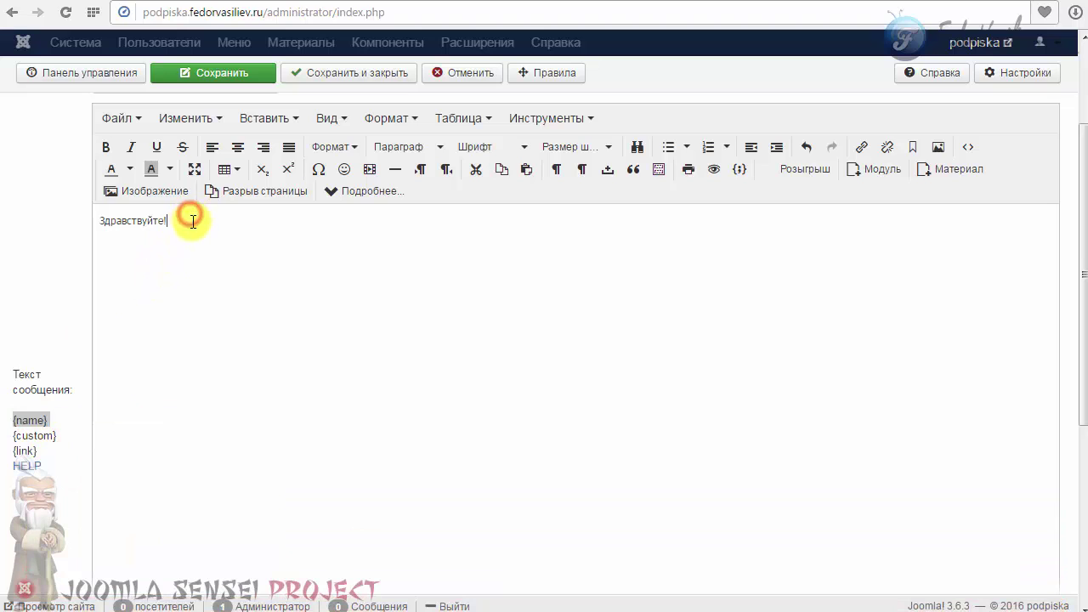
pyautogui.hotkey('ctrl', 'v')
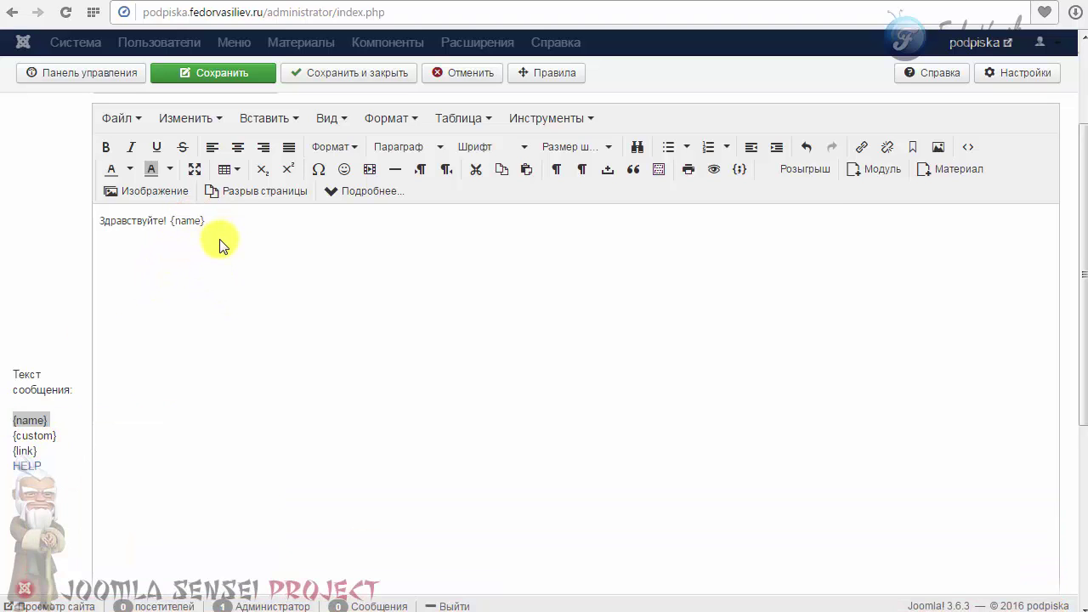
# Add the {custom} and {link} placeholders on separate lines below the greeting.
pyautogui.click(21, 436)
pyautogui.rightClick(22, 437)
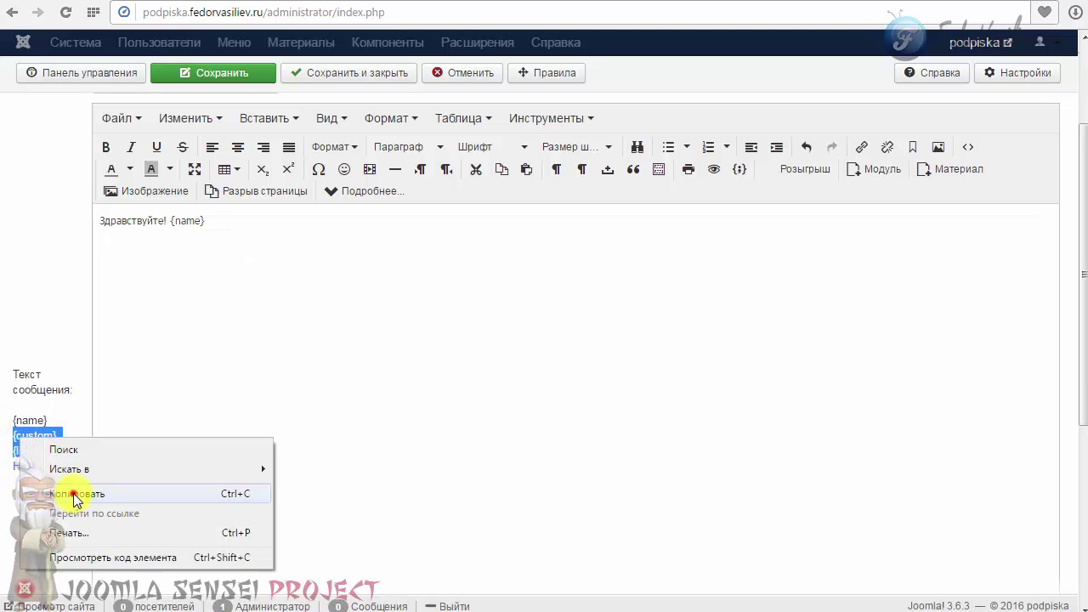
pyautogui.click(34, 493)
pyautogui.click(116, 244)
pyautogui.rightClick(115, 245)
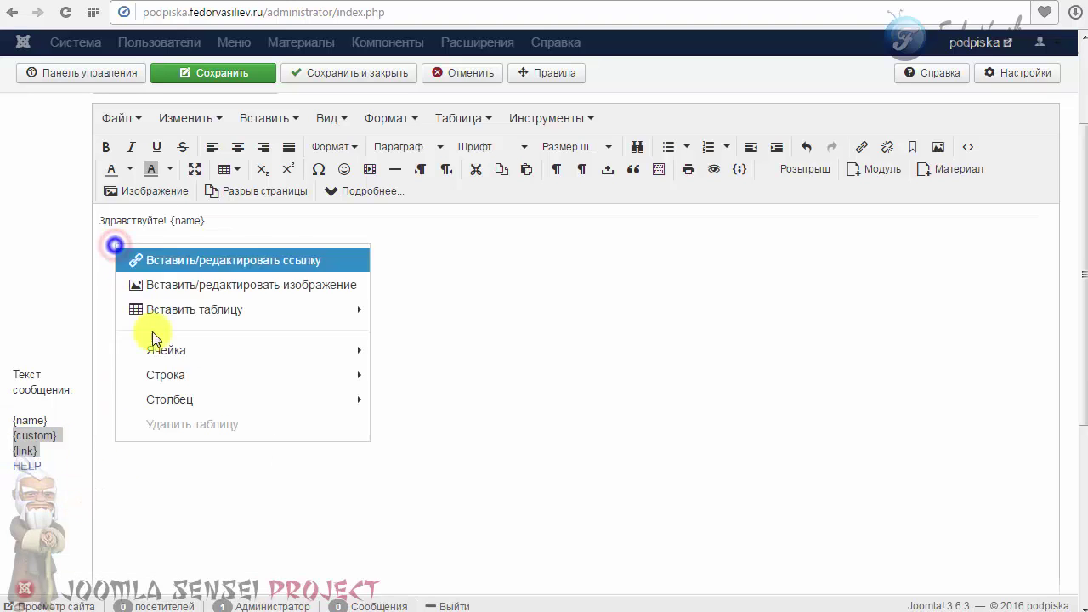
pyautogui.click(109, 242)
pyautogui.hotkey('ctrl', 'v')
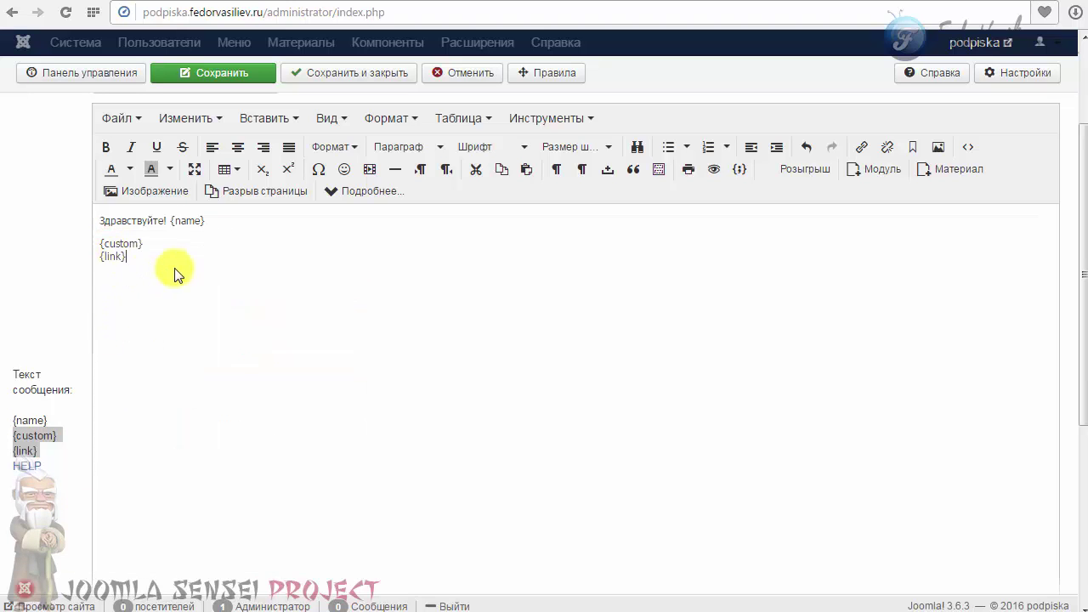
# Review the finished body reading 'Здравствуйте! {name}', {custom} and {link}.
pyautogui.moveTo(212, 222); pyautogui.dragTo(102, 248)
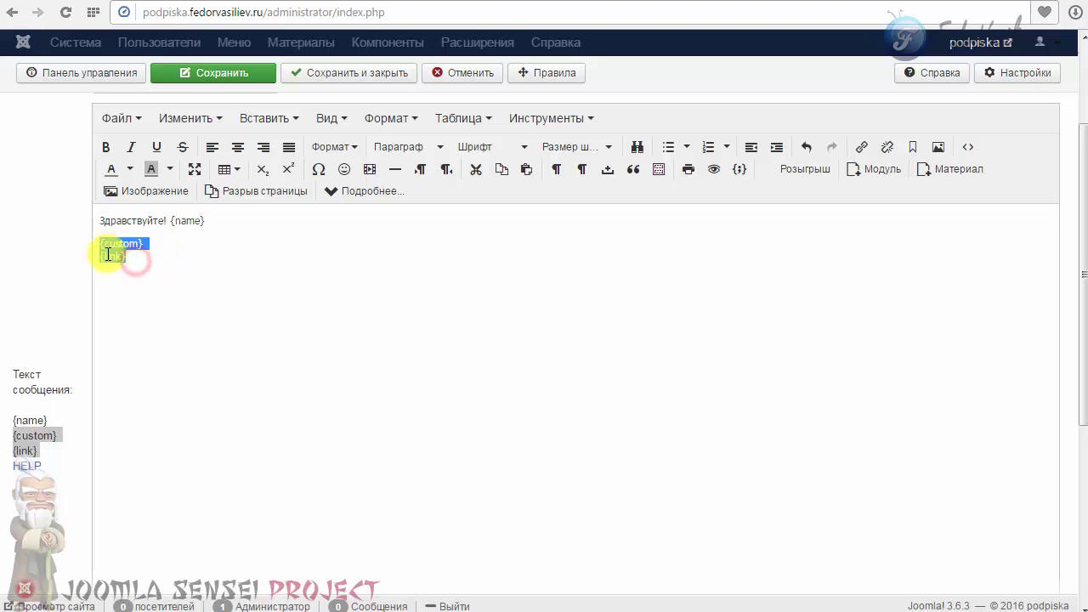
pyautogui.click(121, 256)
pyautogui.moveTo(179, 222); pyautogui.dragTo(209, 218)
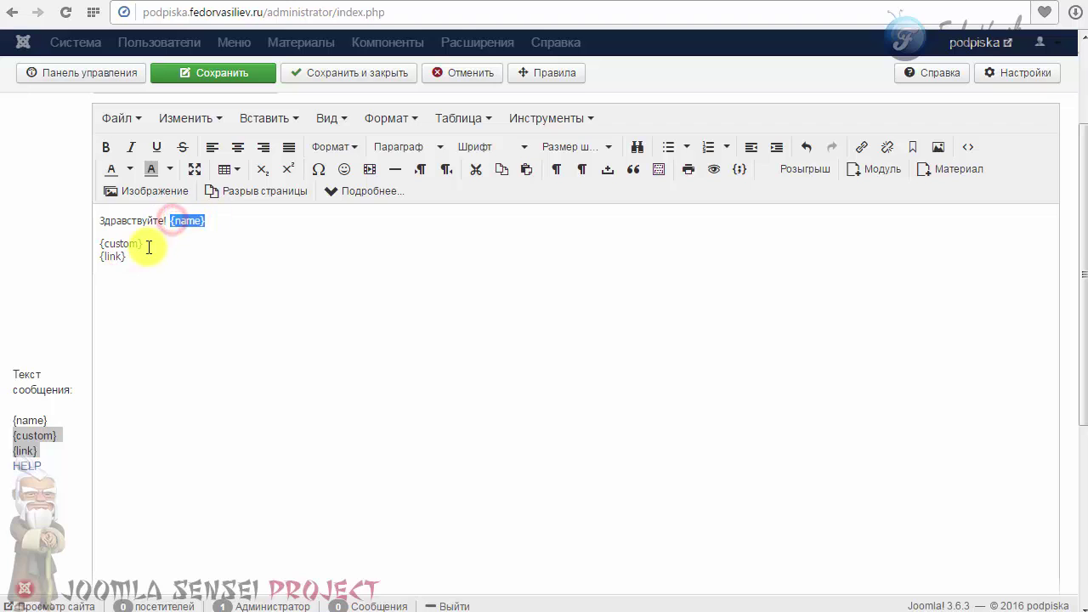
pyautogui.click(145, 246)
pyautogui.scroll(1, 204, 391)
pyautogui.scroll(1, 205, 391)
pyautogui.scroll(-5, 238, 377)
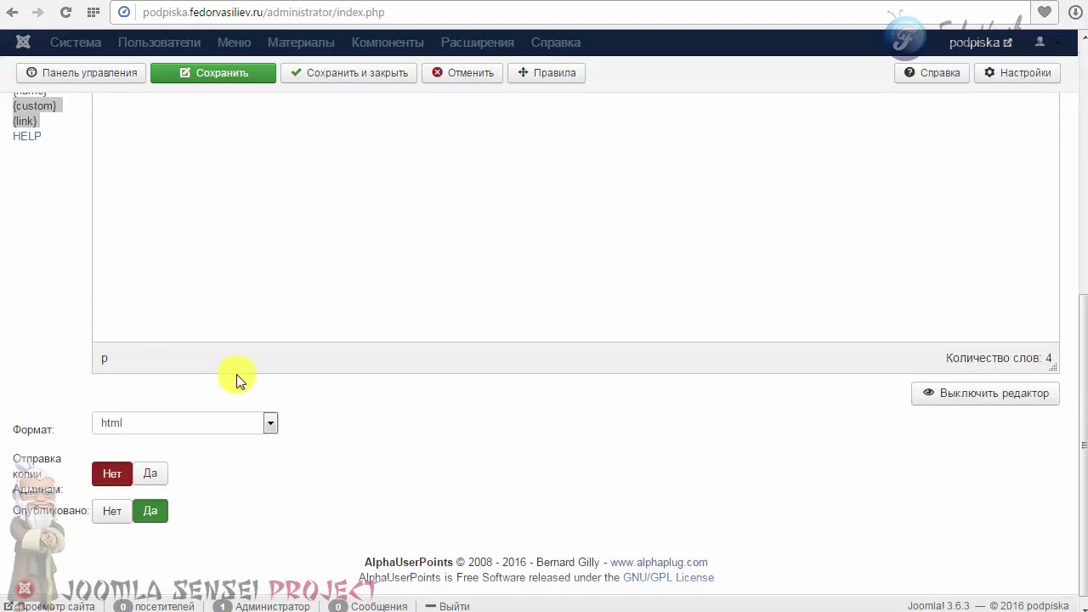
pyautogui.scroll(6, 238, 377)
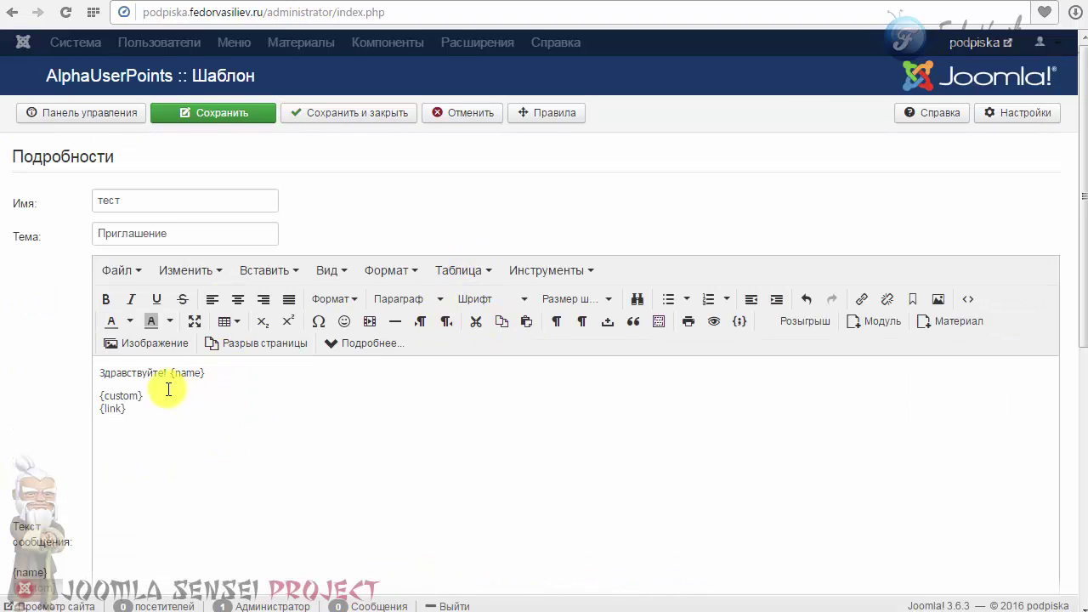
pyautogui.scroll(-1, 165, 387)
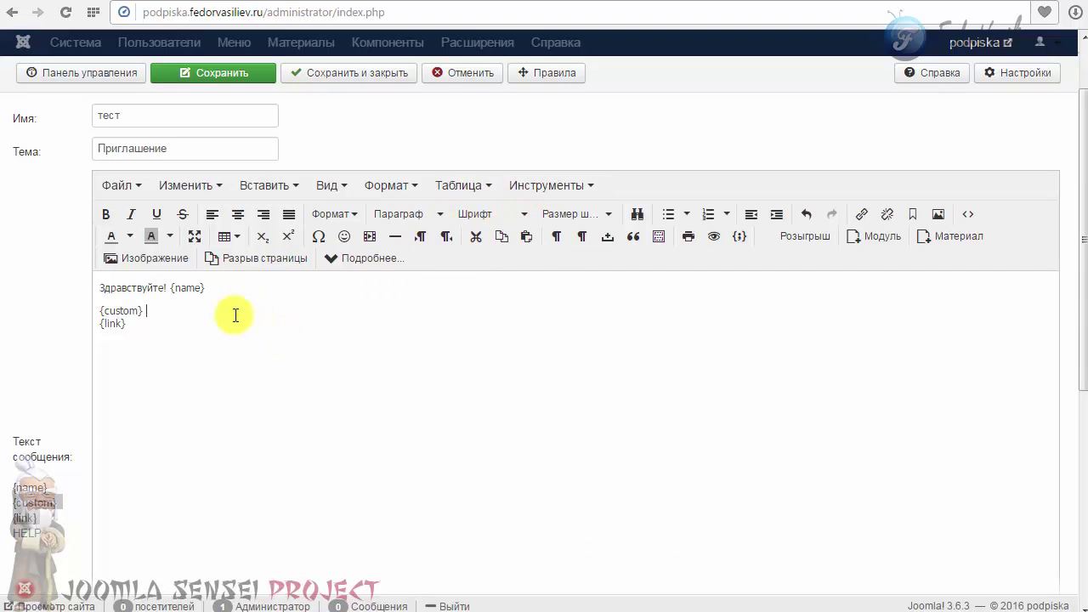
pyautogui.scroll(-4, 506, 449)
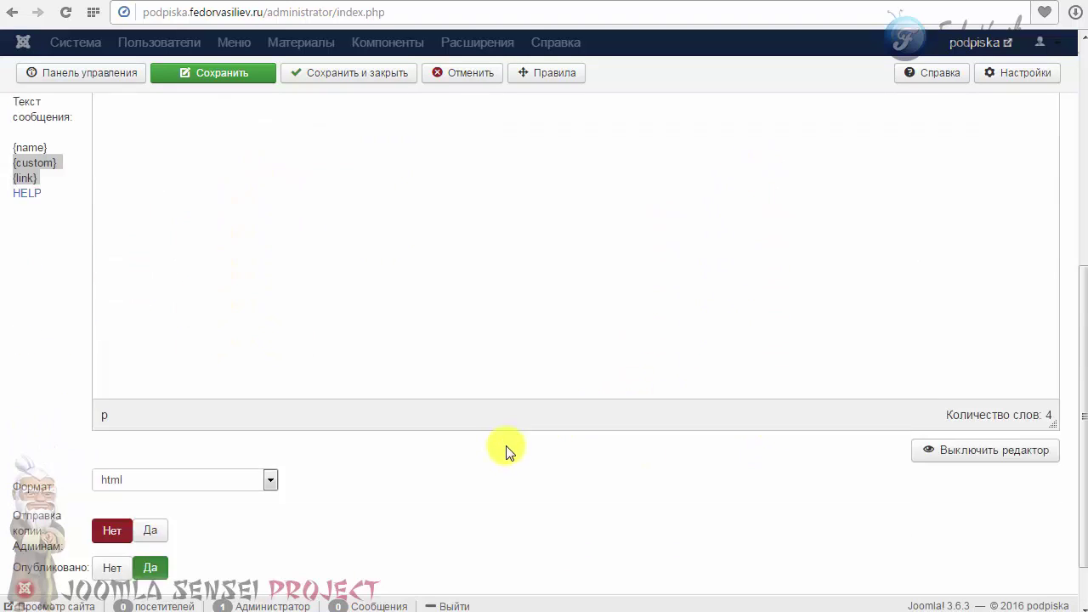
pyautogui.scroll(5, 255, 437)
pyautogui.scroll(-2, 331, 419)
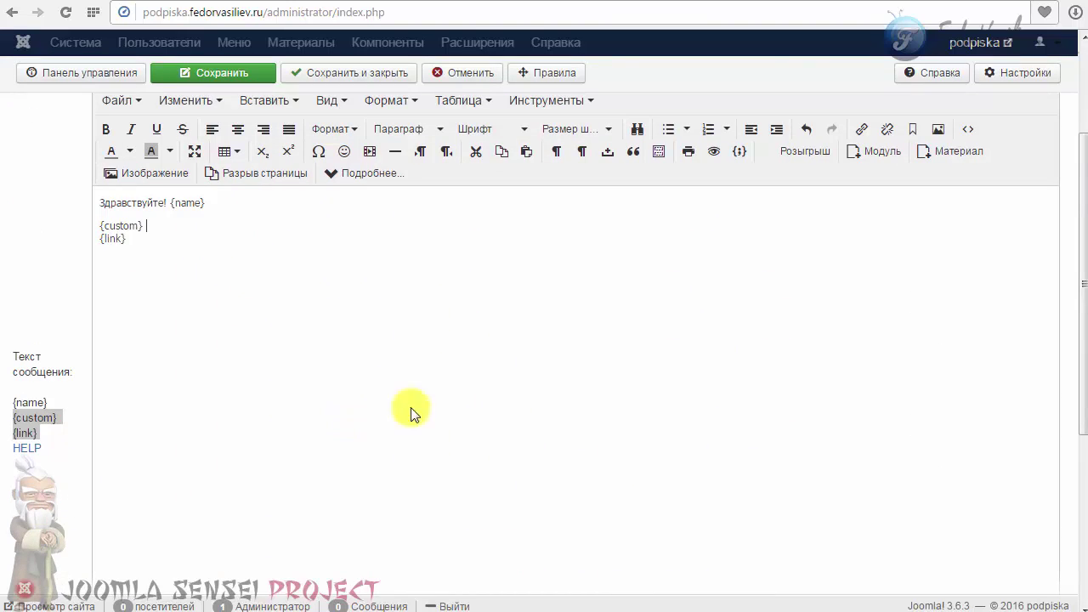
pyautogui.scroll(-2, 365, 432)
pyautogui.scroll(4, 331, 410)
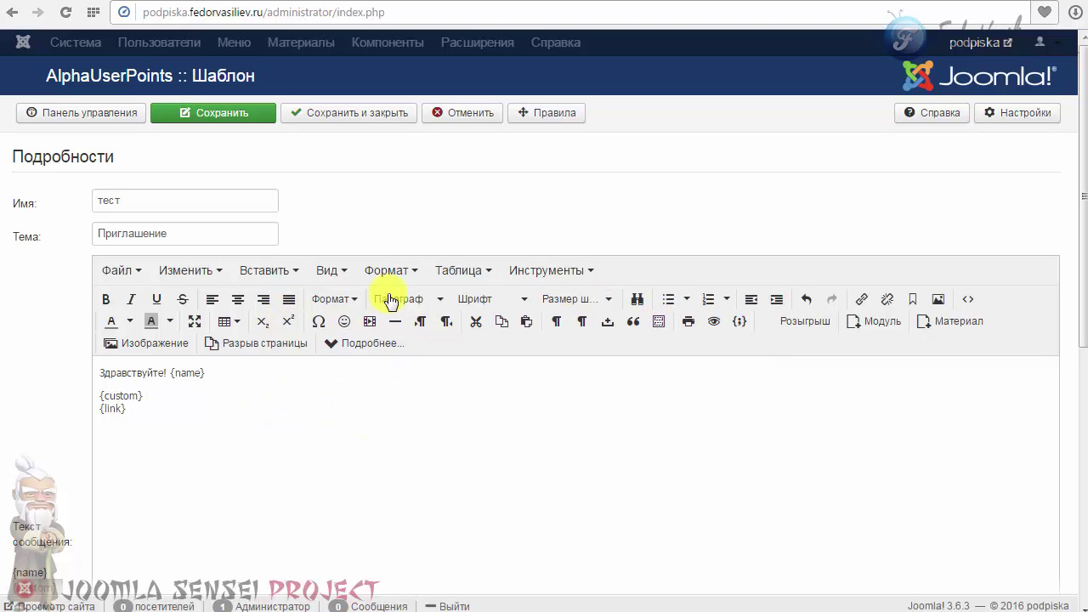
pyautogui.click(240, 327)
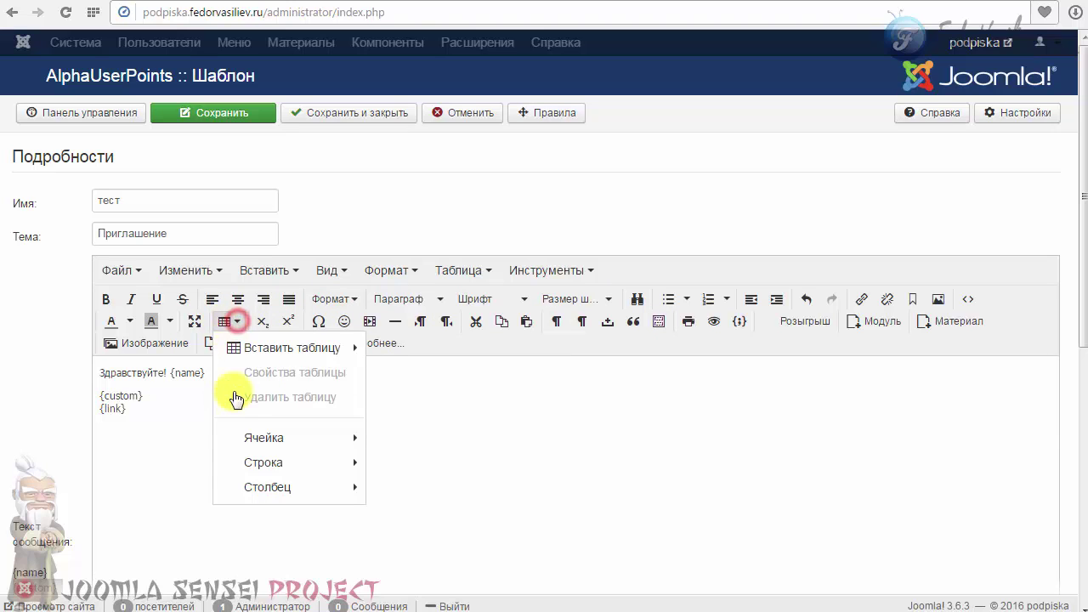
pyautogui.moveTo(285, 348)
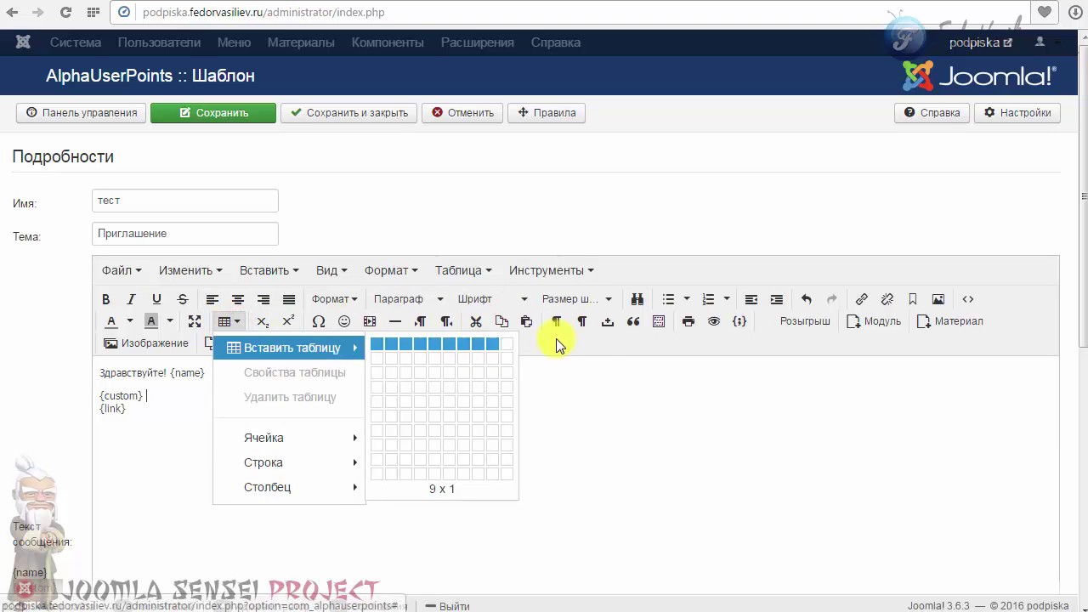
pyautogui.click(600, 345)
pyautogui.scroll(-6, 195, 402)
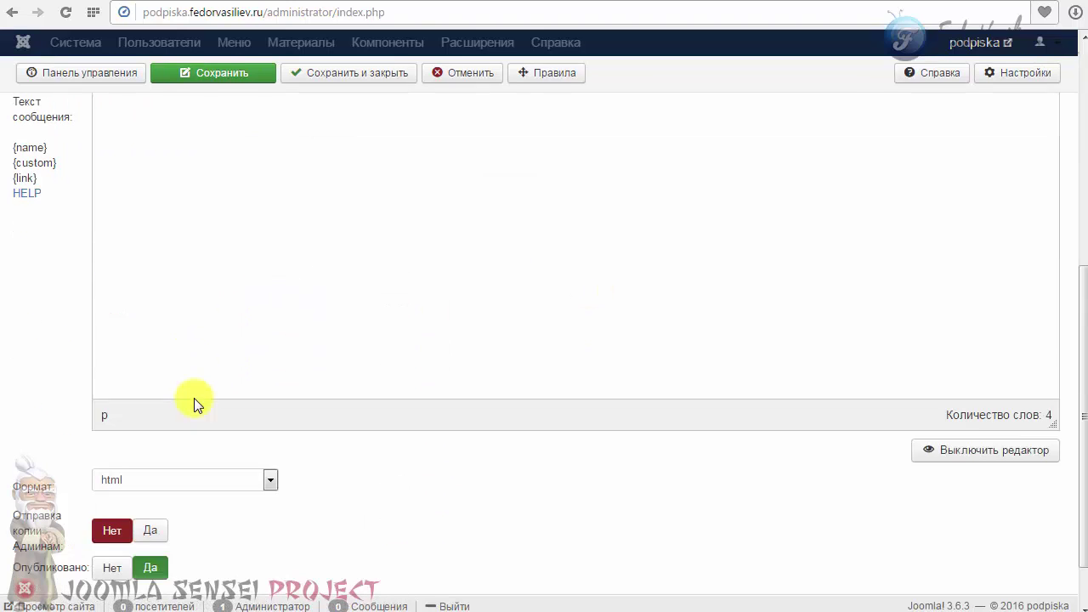
pyautogui.scroll(5, 573, 428)
pyautogui.scroll(1, 531, 422)
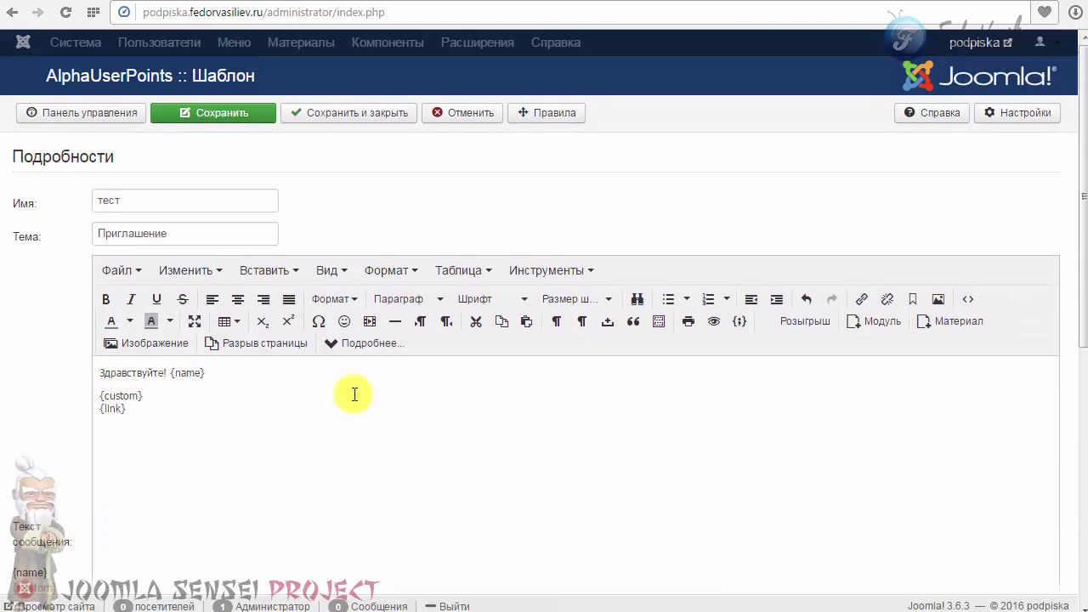
# Save the тест template and open the Main Menu item Пригласить друга for editing.
pyautogui.click(329, 110)
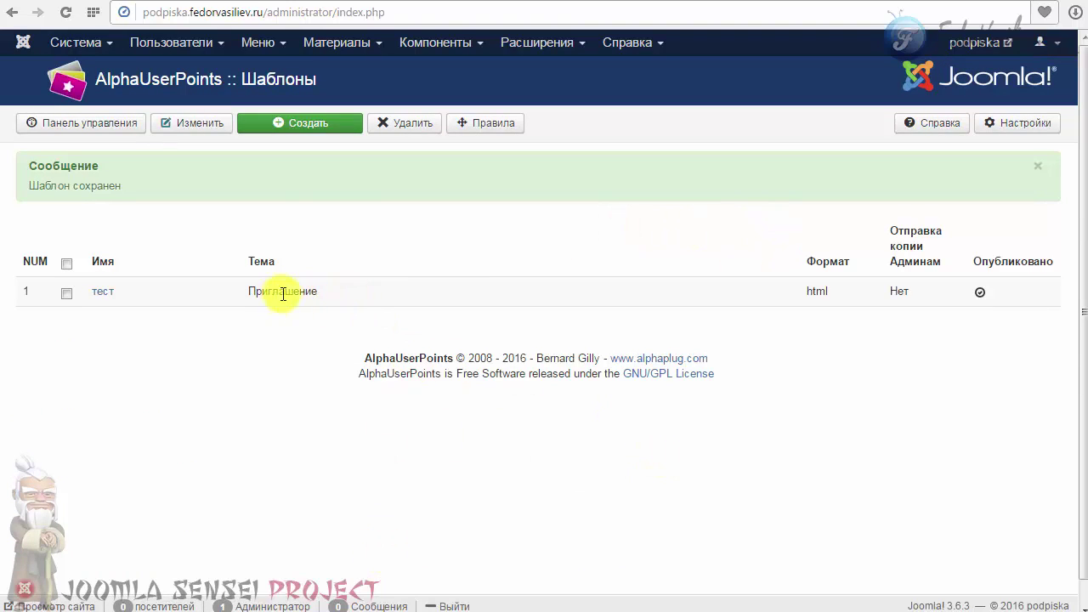
pyautogui.click(257, 43)
pyautogui.click(262, 162)
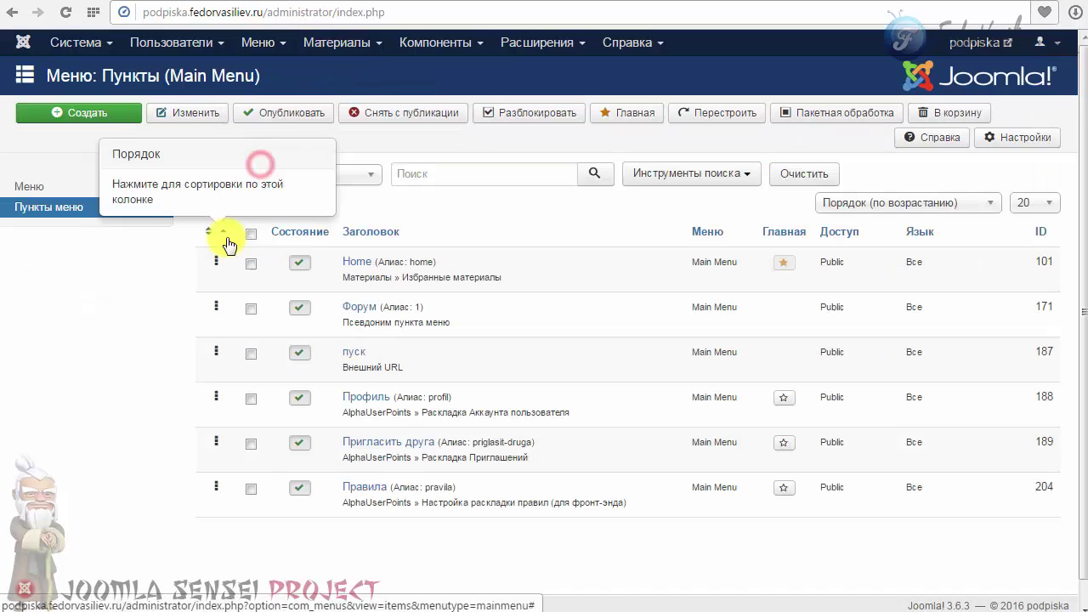
pyautogui.click(389, 442)
# Set the menu item's Шаблоны приглашения option to тест and save and close it.
pyautogui.click(132, 204)
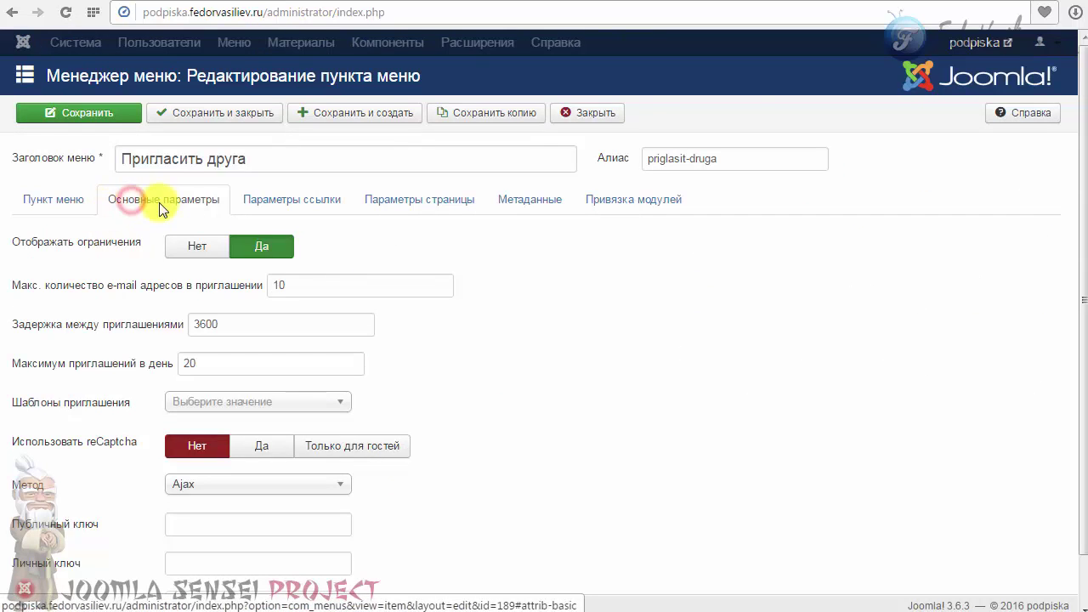
pyautogui.scroll(-1, 134, 214)
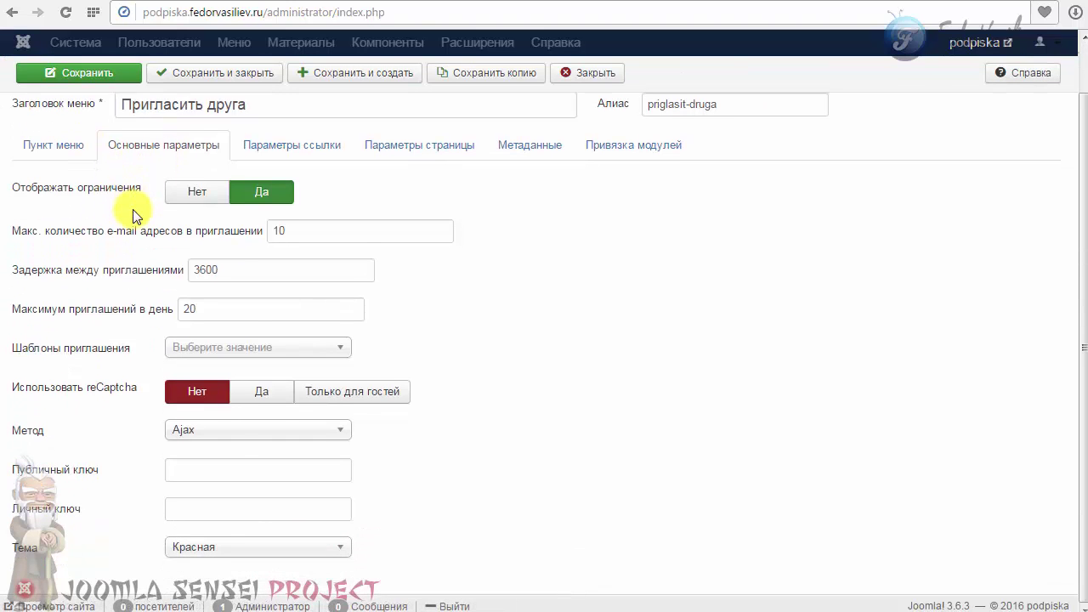
pyautogui.moveTo(53, 354)
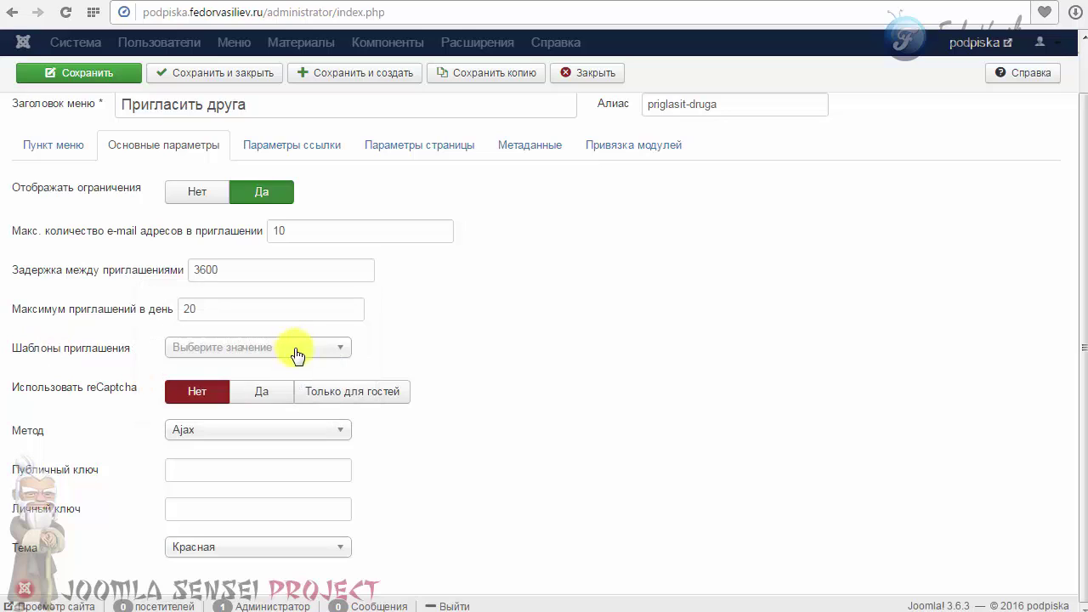
pyautogui.click(296, 347)
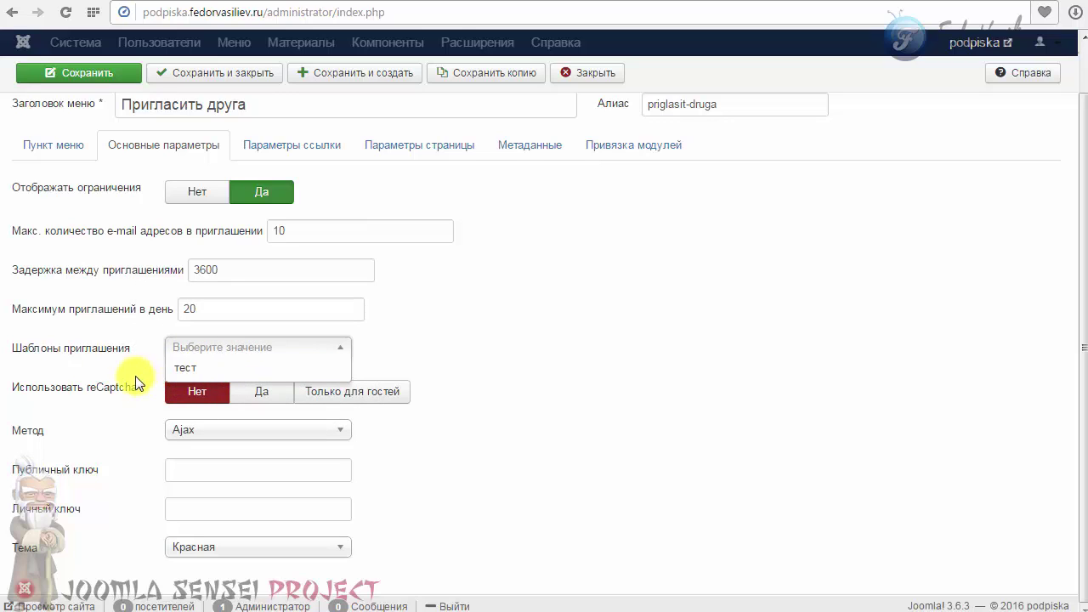
pyautogui.click(185, 369)
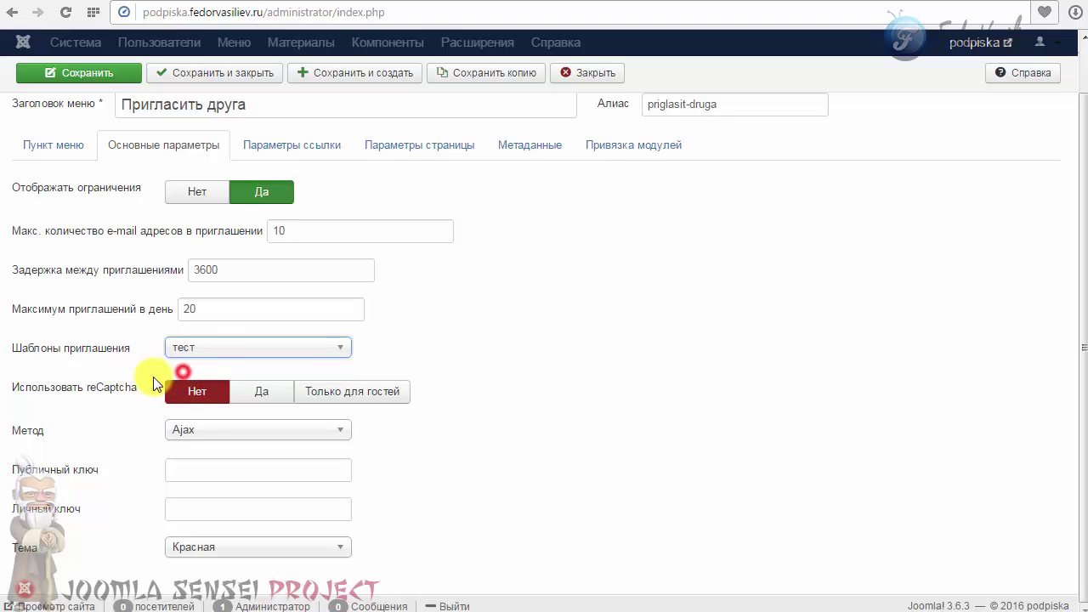
pyautogui.scroll(2, 175, 361)
pyautogui.click(215, 112)
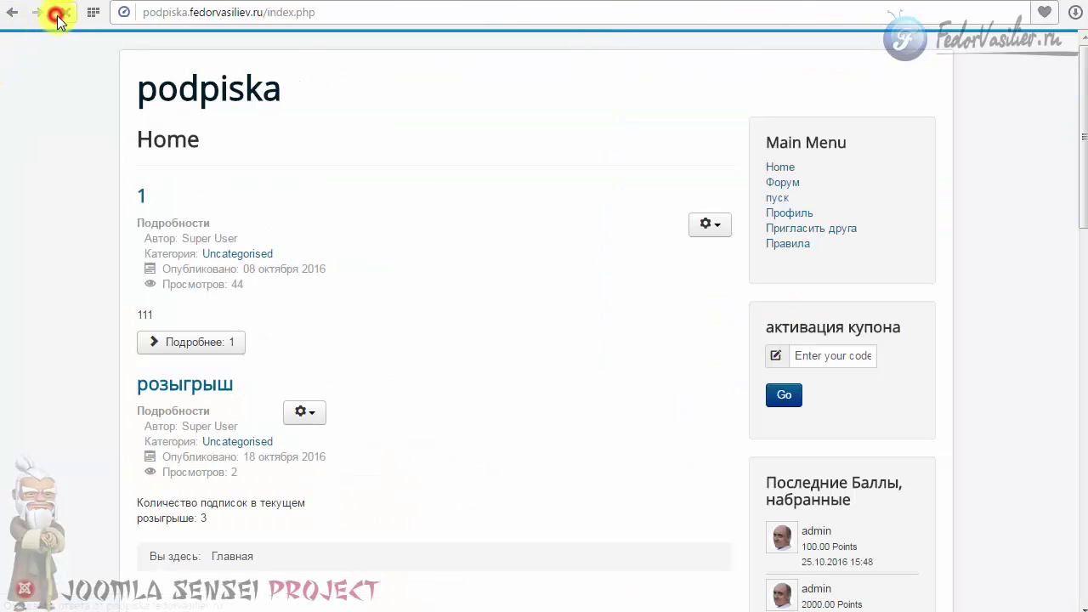
# Open the Пригласить друга page and paste the recipient's e-mail address.
pyautogui.click(800, 231)
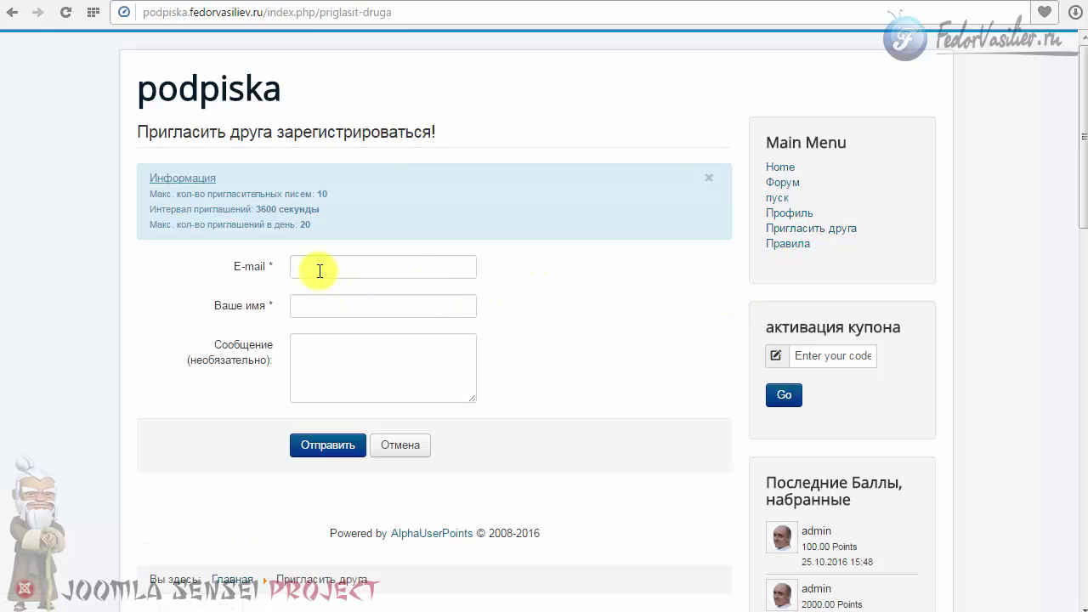
pyautogui.click(320, 270)
pyautogui.rightClick(319, 269)
pyautogui.click(333, 363)
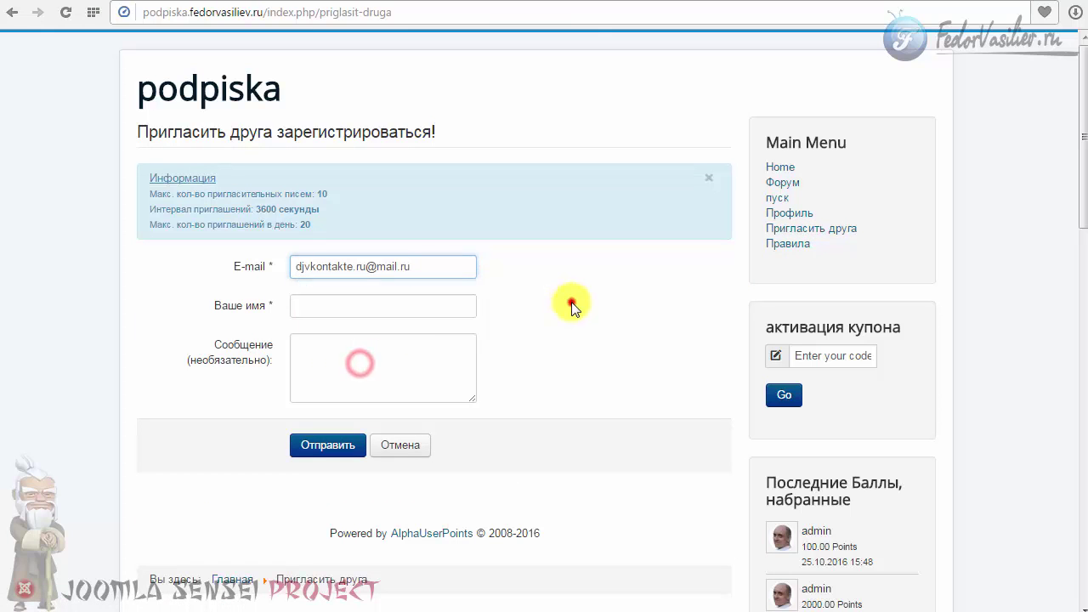
pyautogui.click(572, 308)
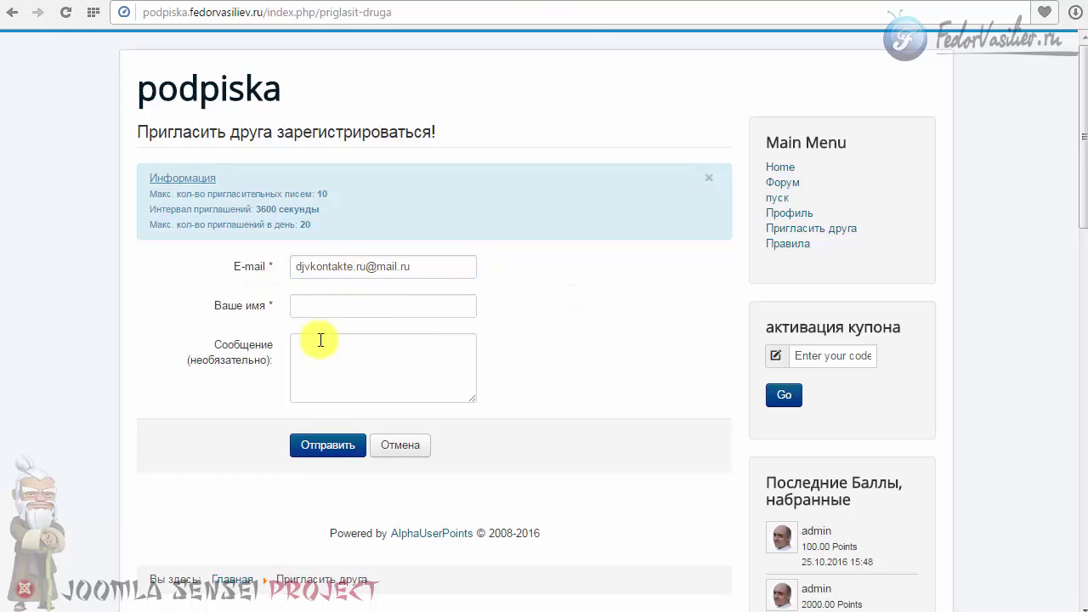
# Enter 1 as the sender name and 'демо' as the message, then send the invitation.
pyautogui.click(316, 306)
pyautogui.write('1')
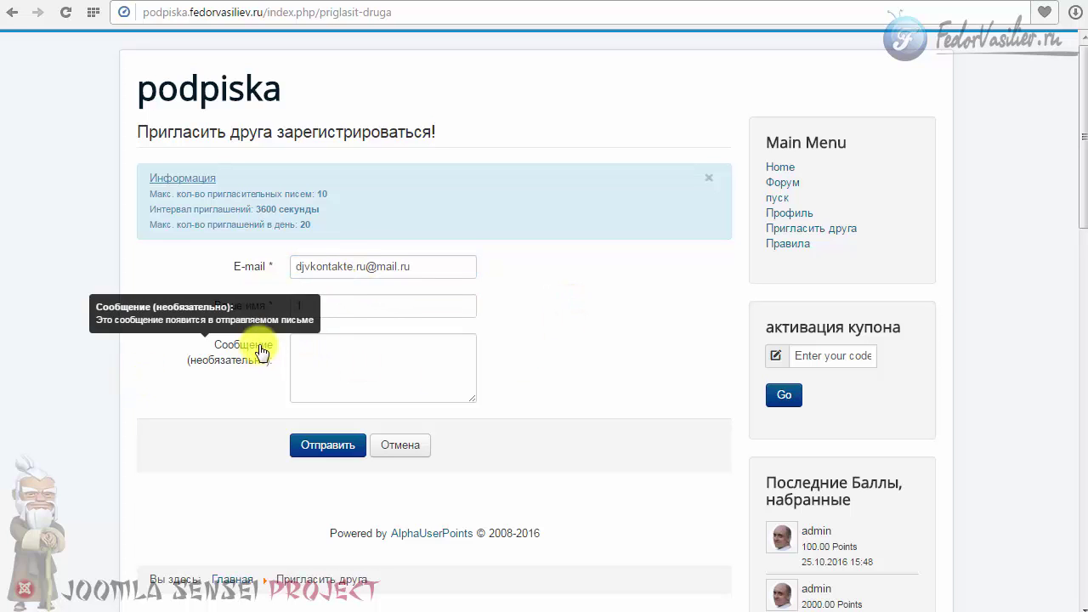
pyautogui.click(326, 360)
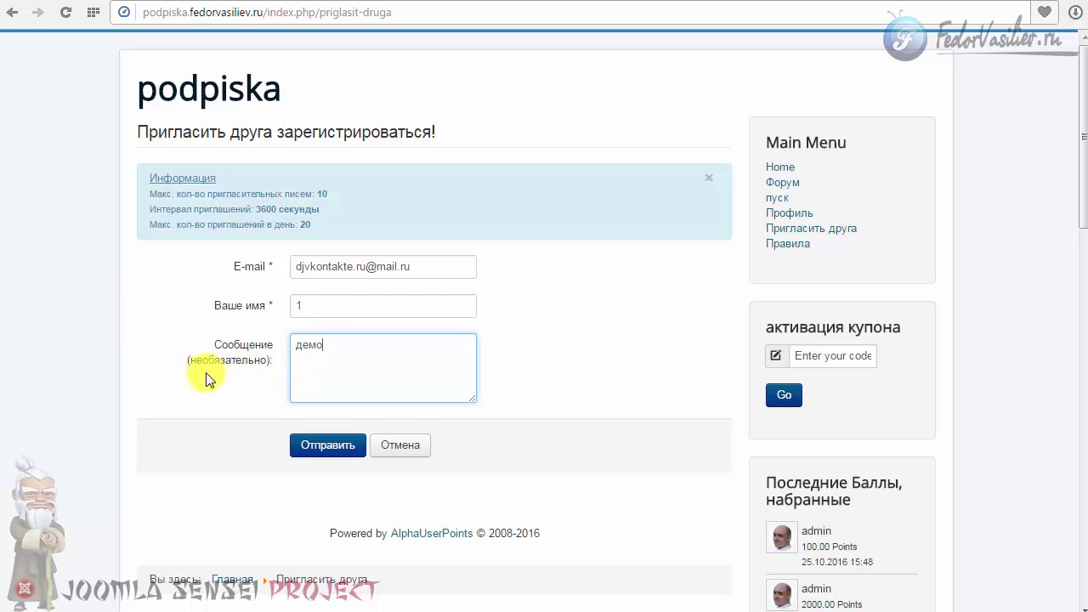
pyautogui.moveTo(154, 351)
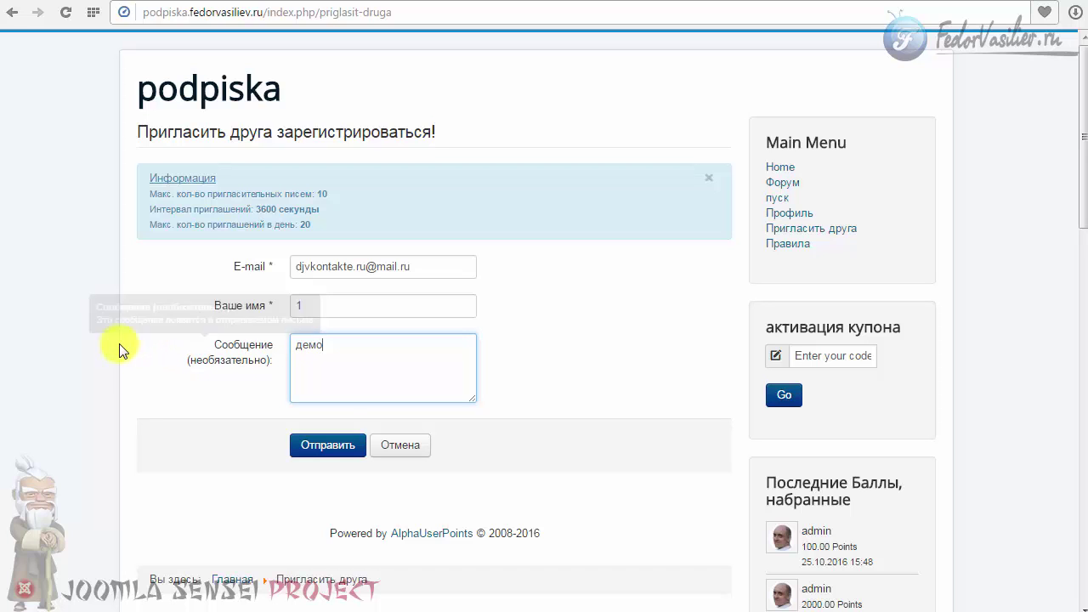
pyautogui.click(312, 445)
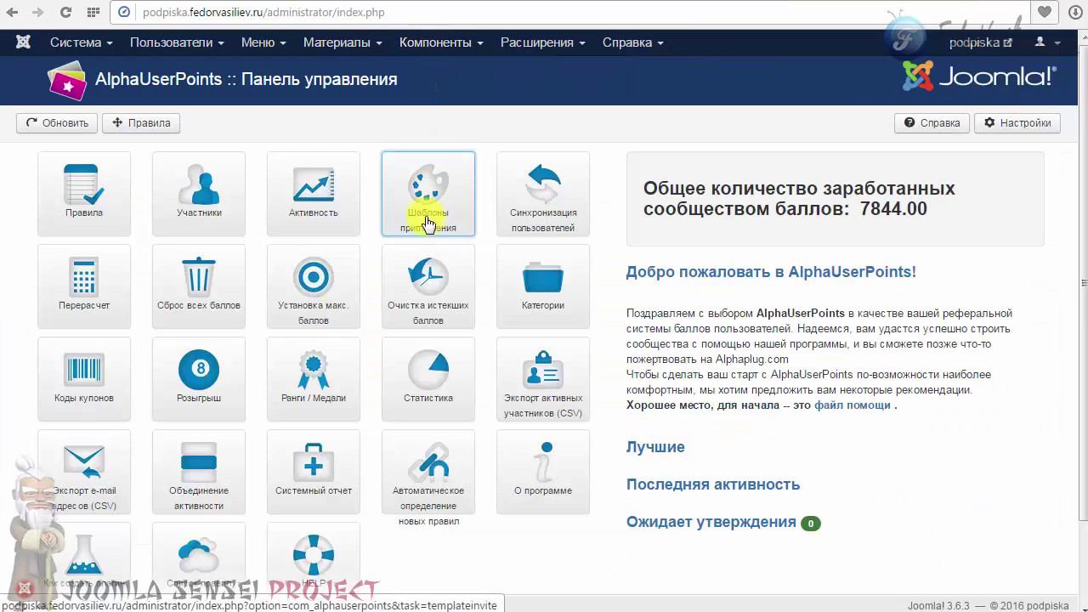
# Open the Шаблоны приглашения list showing template тест with subject Приглашение.
pyautogui.click(428, 223)
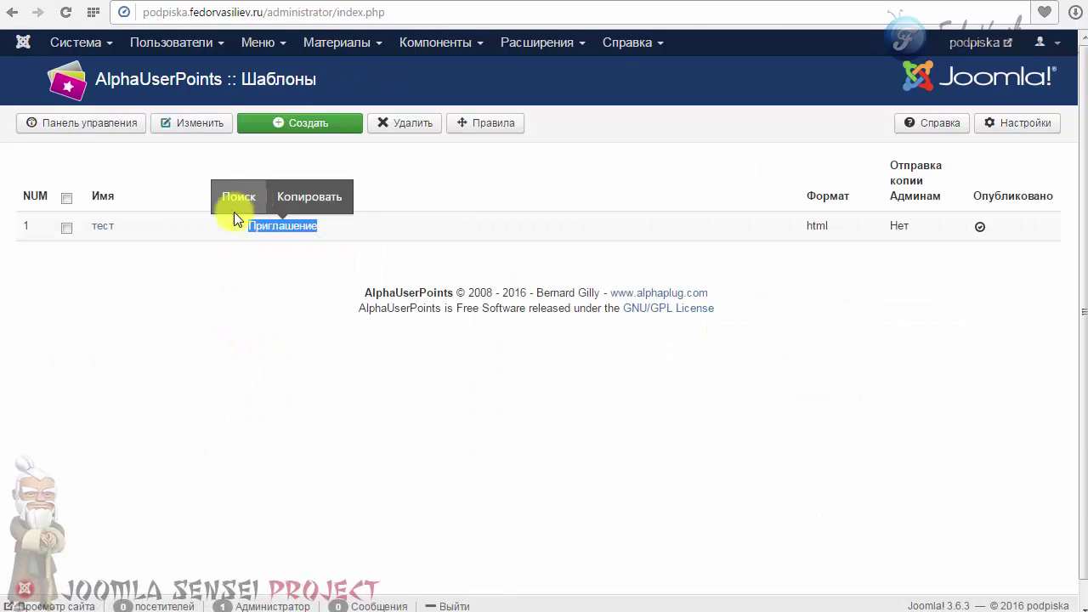
pyautogui.click(214, 426)
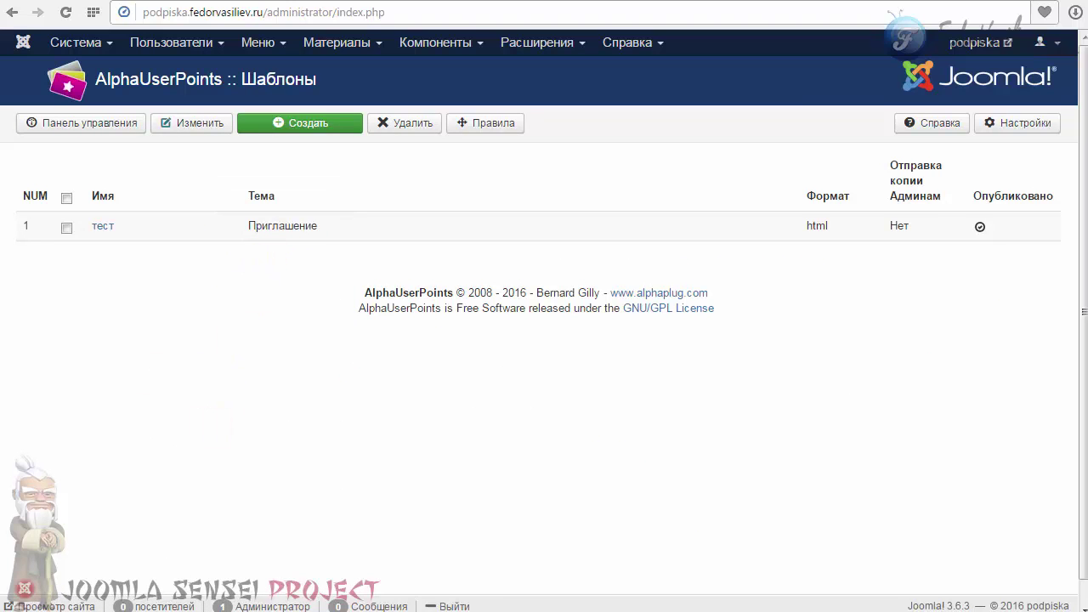
pyautogui.hotkey('alt', 'Tab')
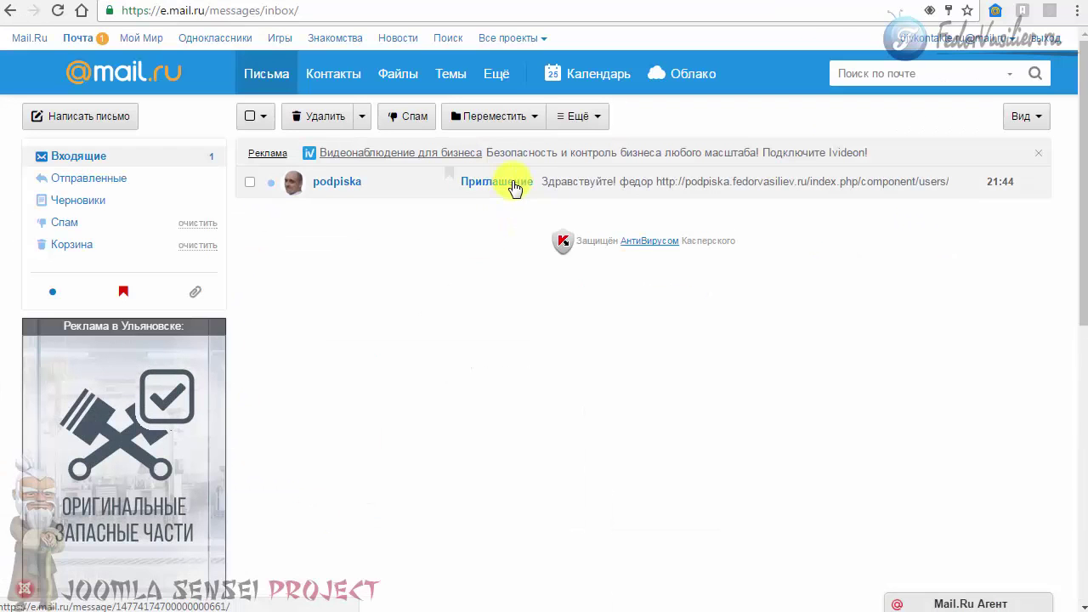
# Open the Приглашение email in Mail.ru and select its registration link to copy it.
pyautogui.click(512, 183)
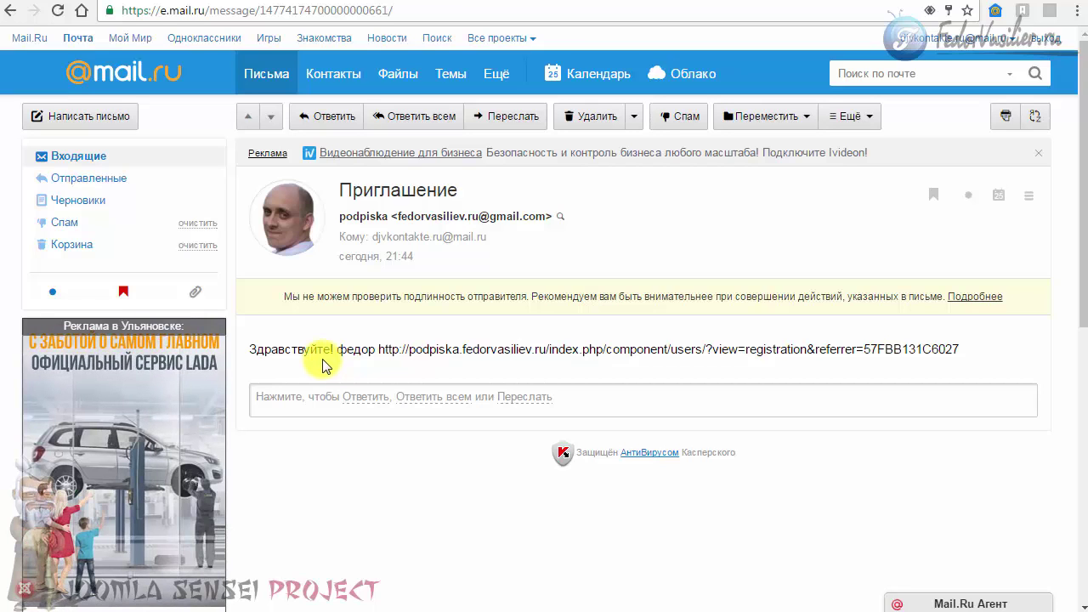
pyautogui.moveTo(378, 350); pyautogui.dragTo(964, 348)
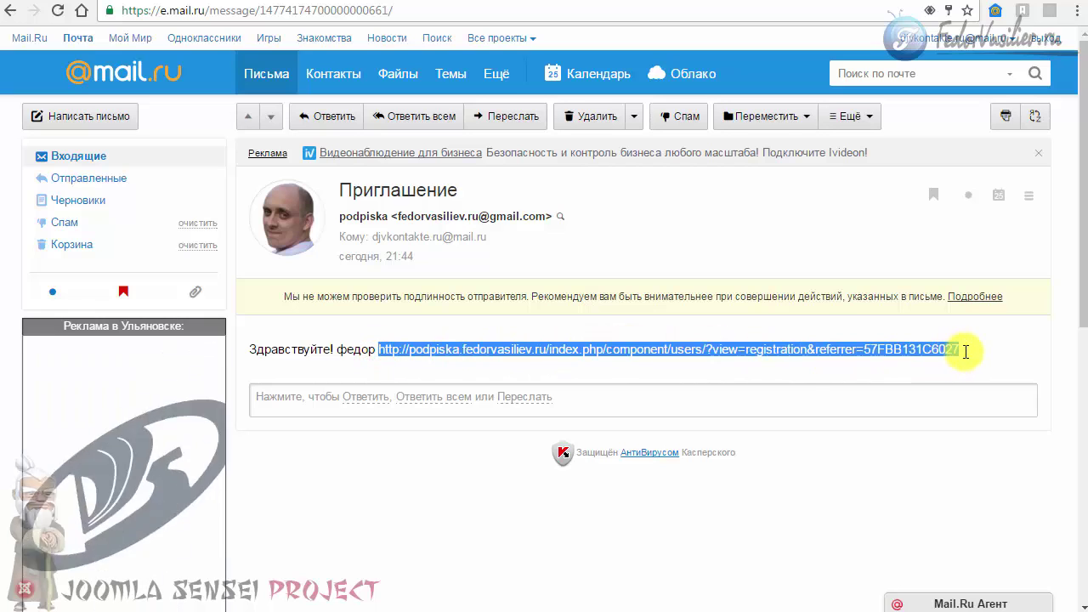
pyautogui.click(442, 349)
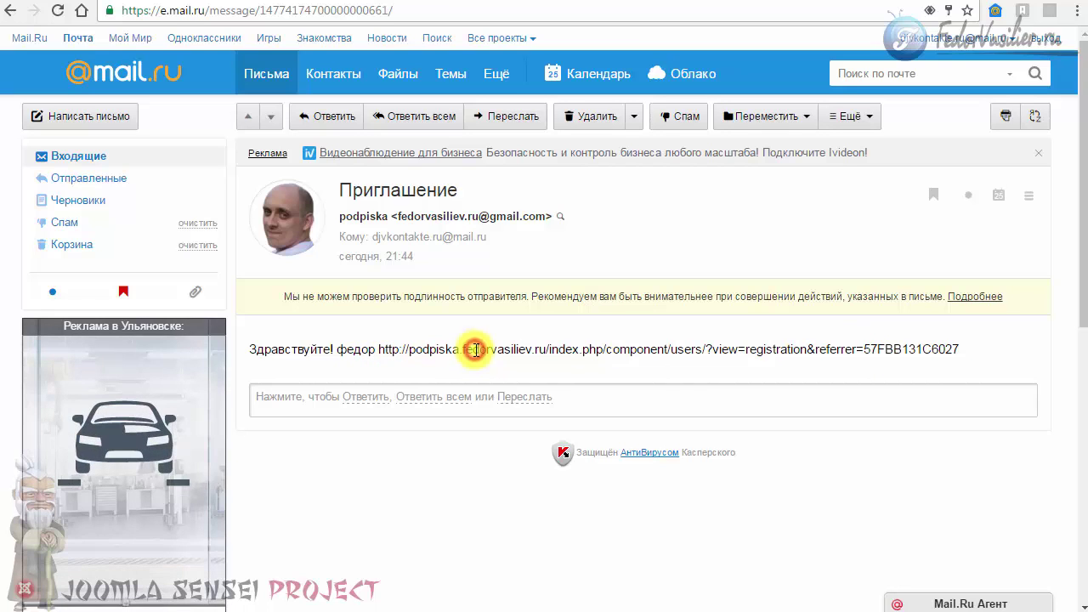
pyautogui.moveTo(965, 350); pyautogui.dragTo(386, 350)
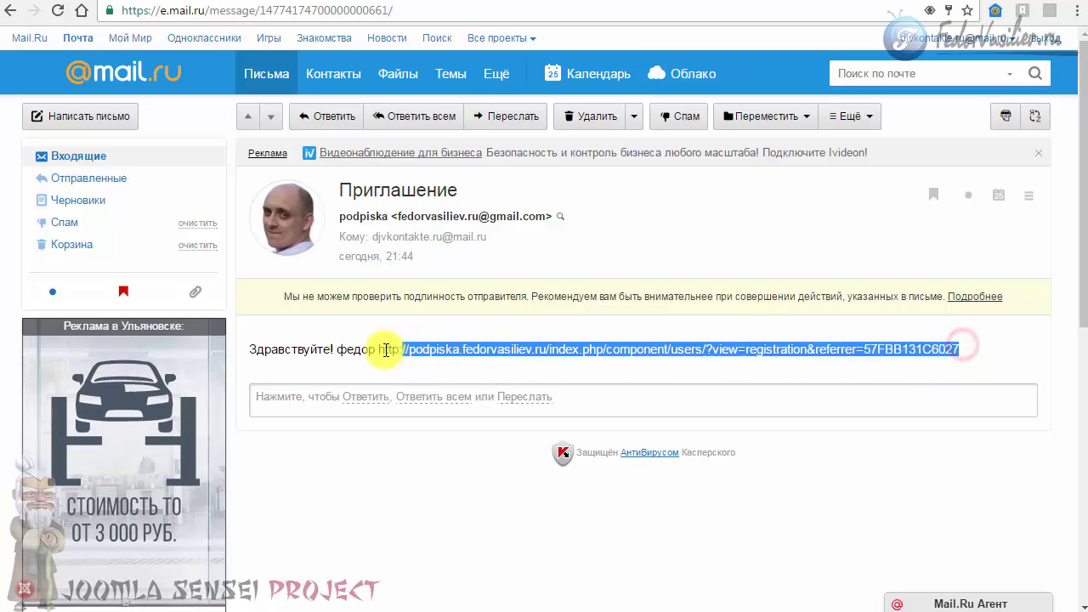
pyautogui.click(367, 348)
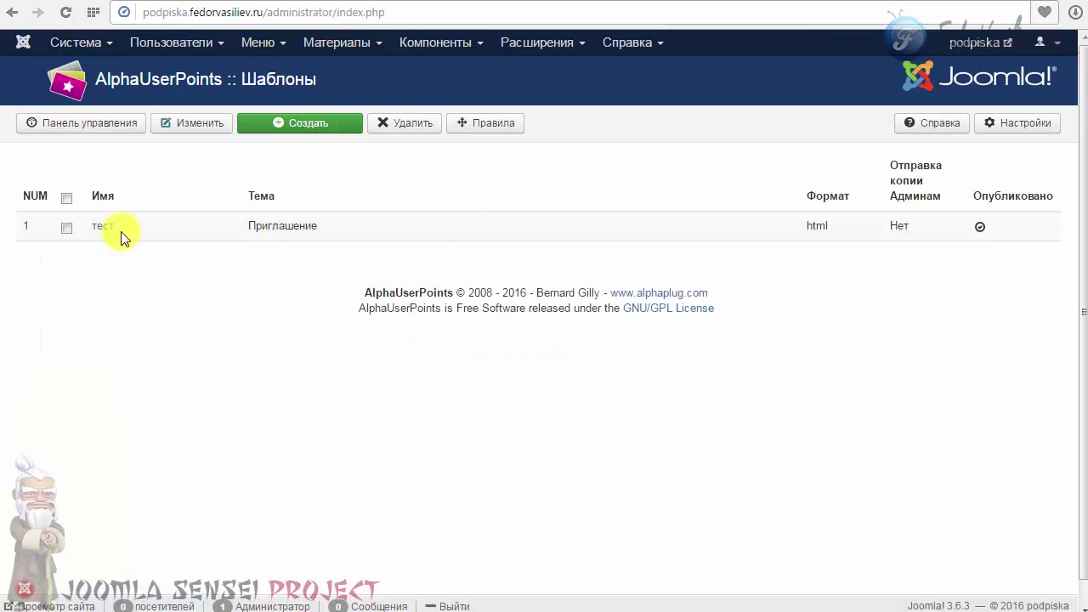
# Open the тест template and replace its three placeholders with the word 'Зарегистрироваться'.
pyautogui.click(97, 228)
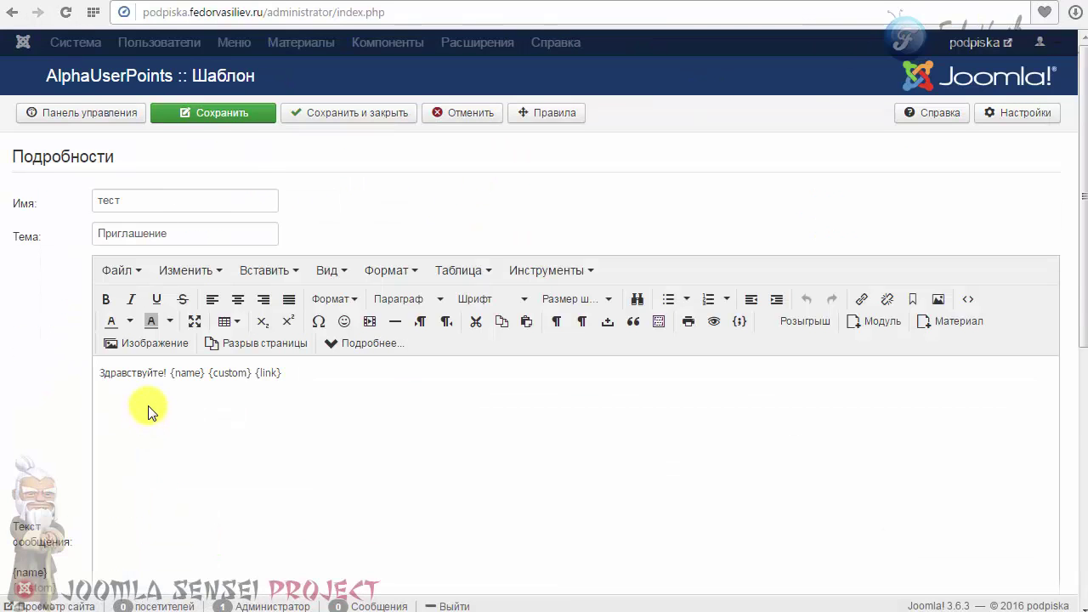
pyautogui.scroll(-2, 148, 405)
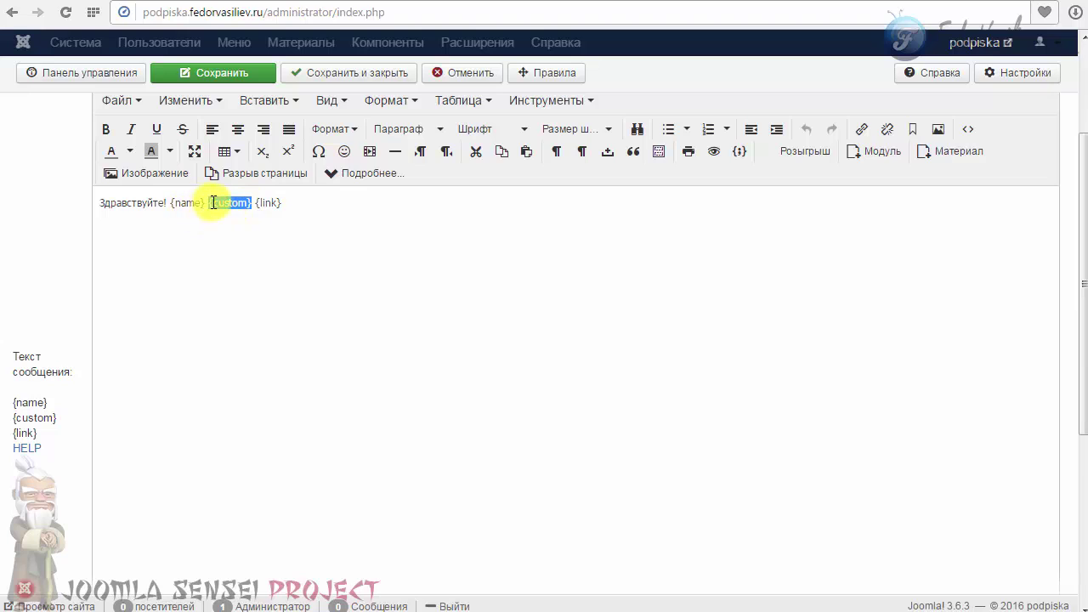
pyautogui.moveTo(285, 202); pyautogui.dragTo(177, 208)
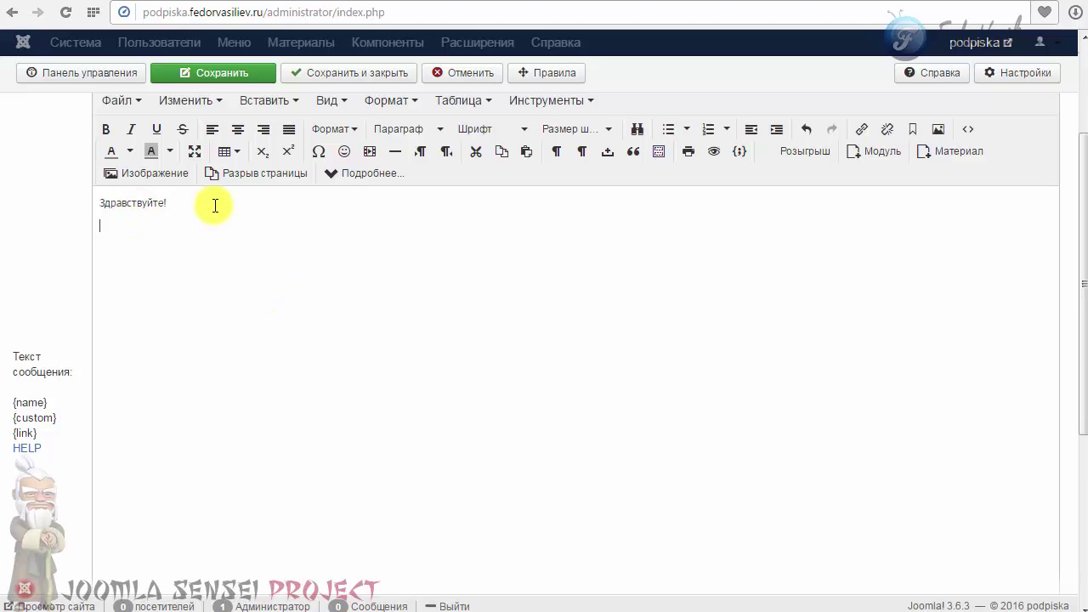
pyautogui.scroll(2, 255, 357)
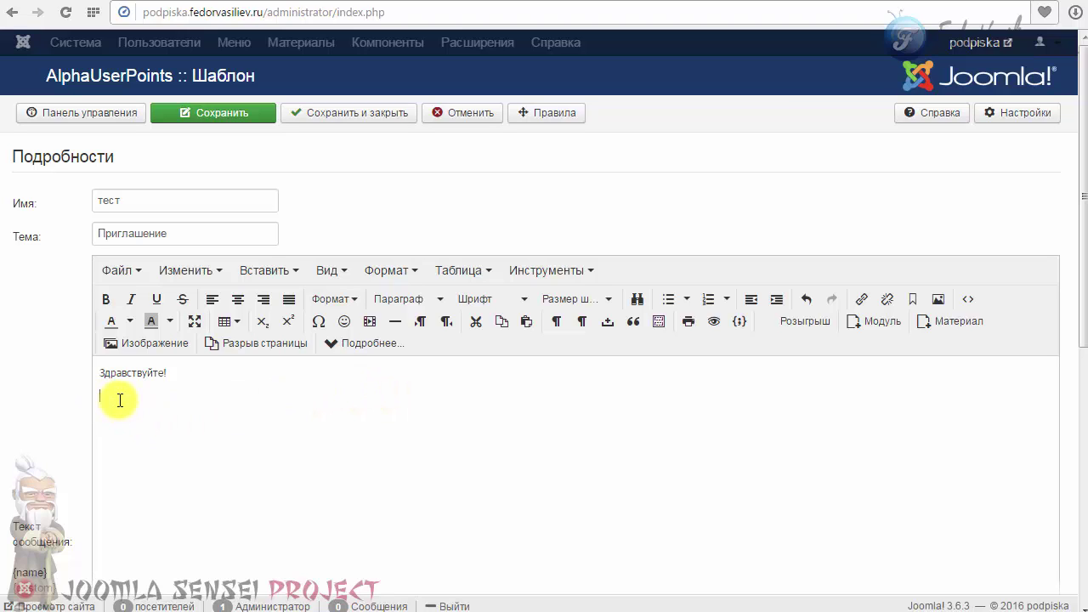
pyautogui.write('Зарегистрироваться')
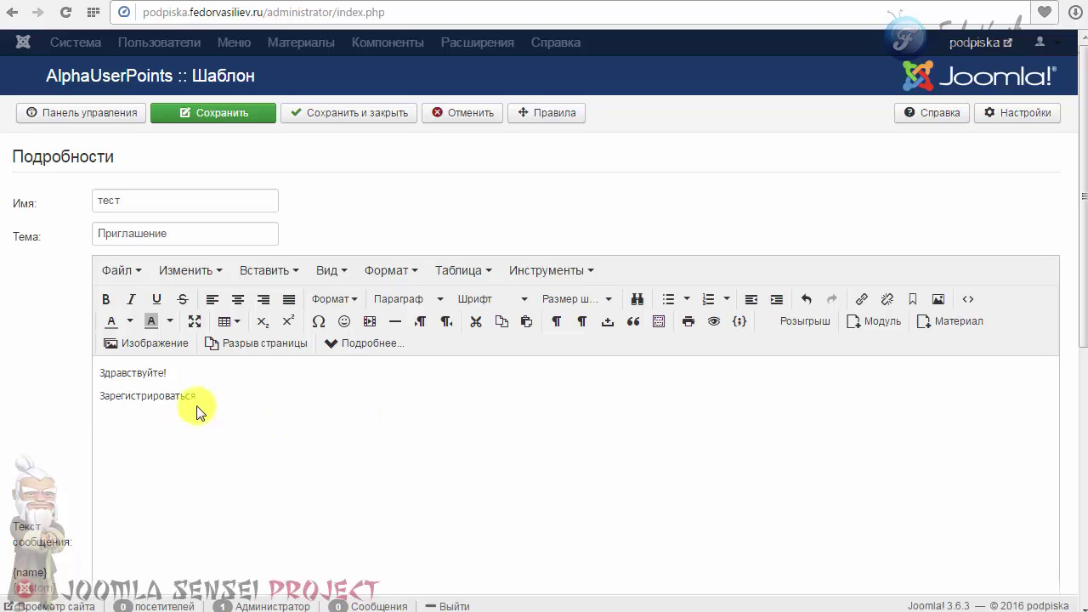
# Link 'Зарегистрироваться' to the pasted registration URL, opening in a new window.
pyautogui.moveTo(216, 397); pyautogui.dragTo(93, 400)
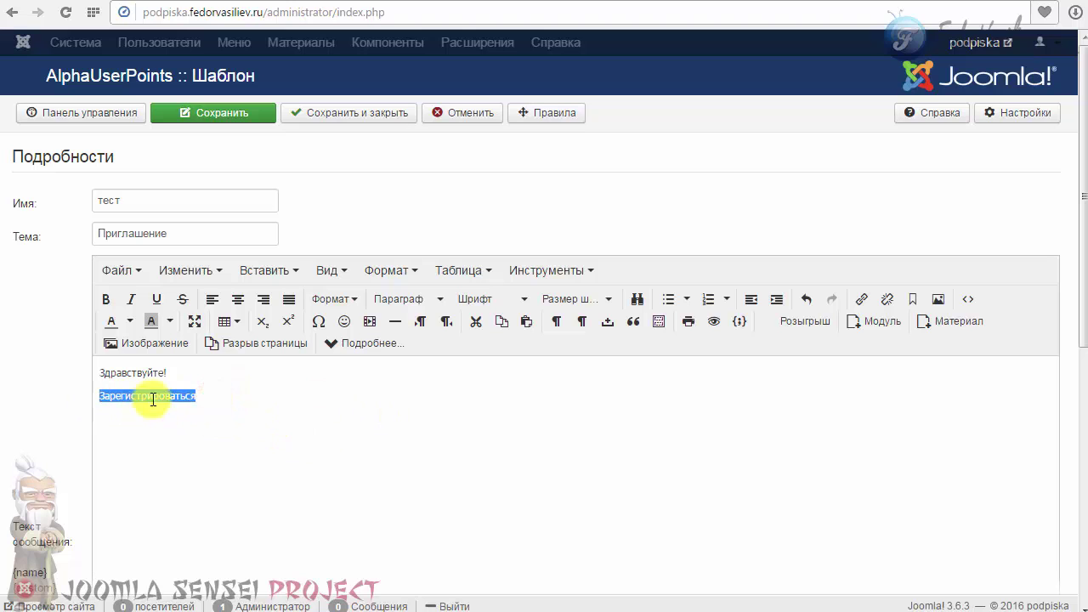
pyautogui.click(862, 300)
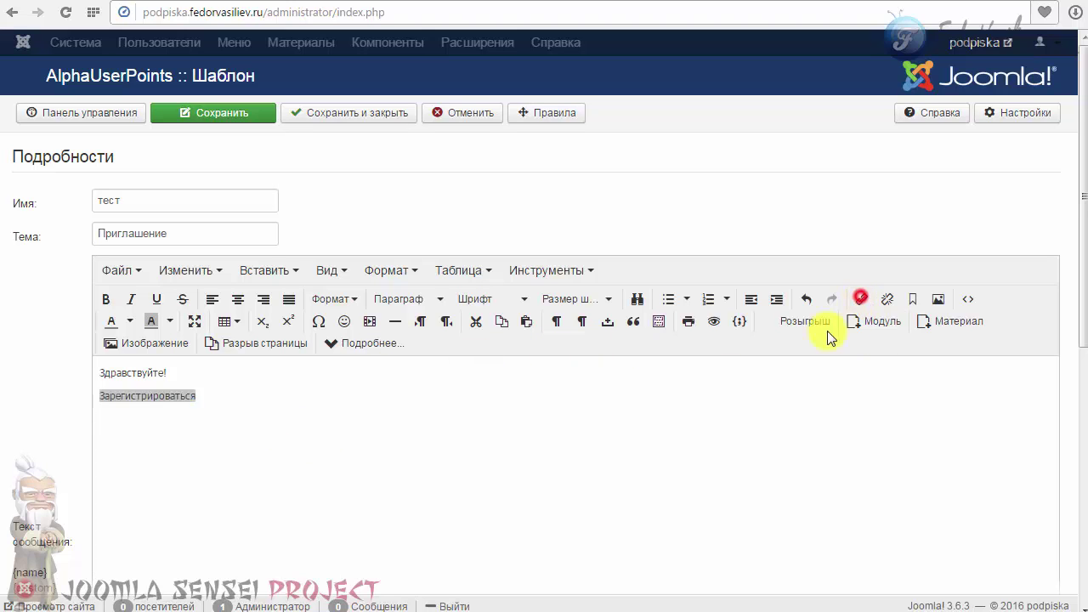
pyautogui.rightClick(515, 255)
pyautogui.click(564, 344)
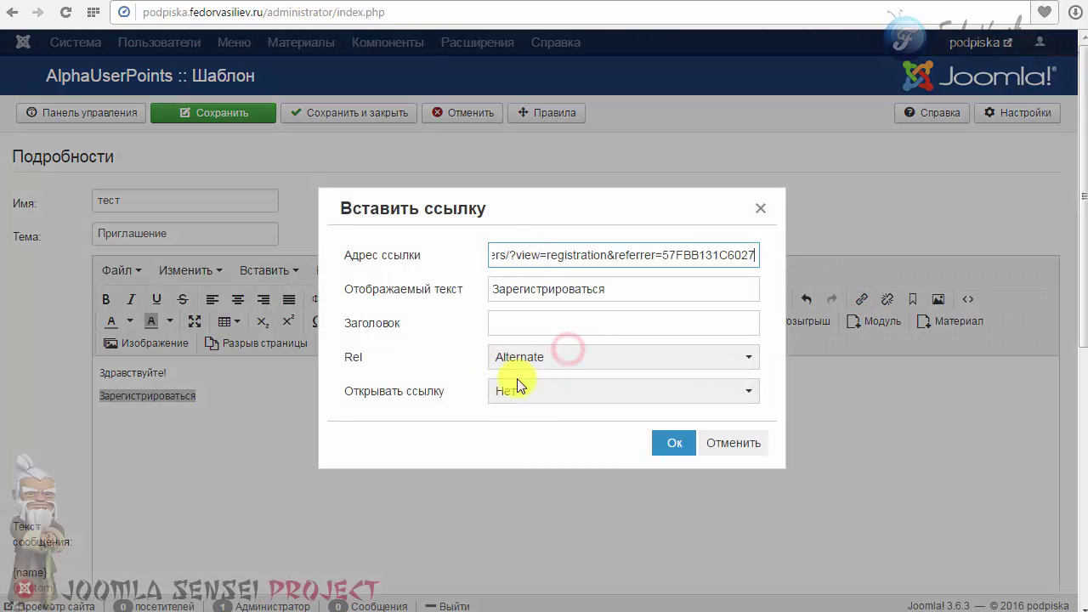
pyautogui.click(520, 392)
pyautogui.click(530, 445)
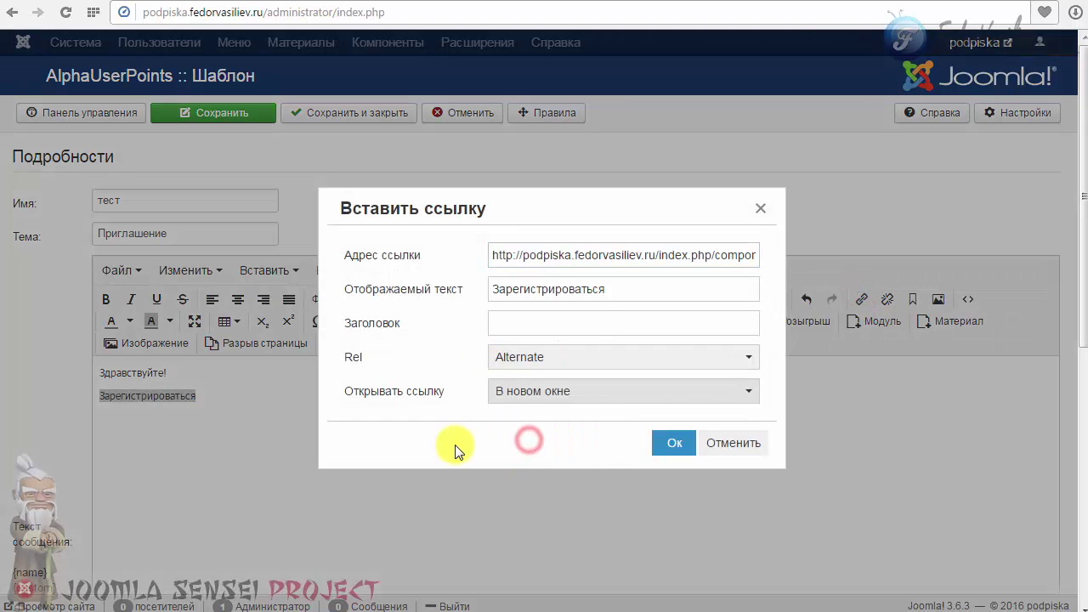
pyautogui.click(668, 441)
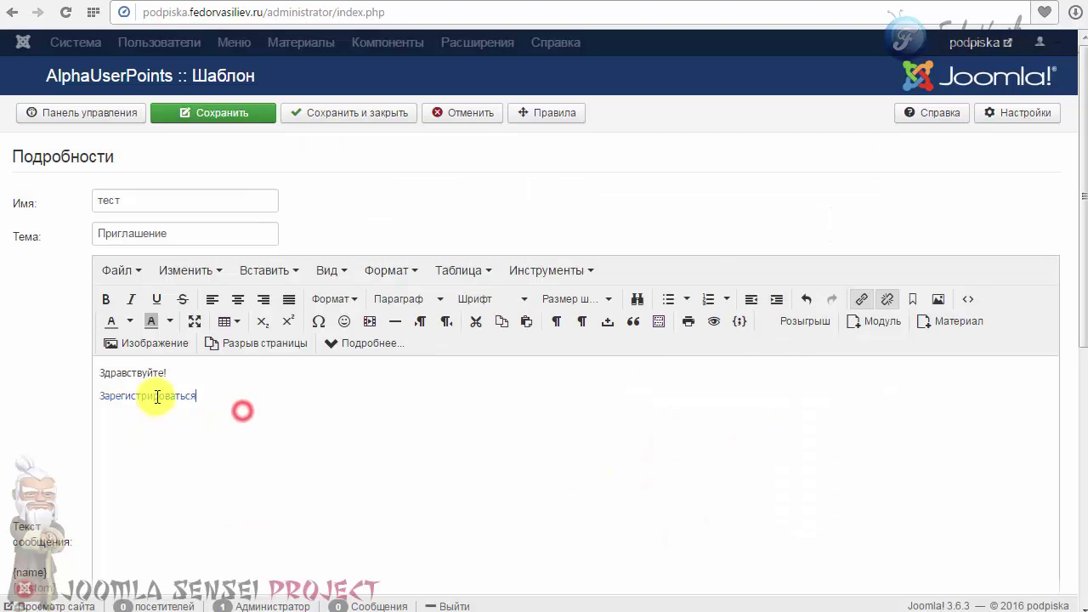
# Change the тест template's message format to Обычный текст (plain text).
pyautogui.scroll(-6, 286, 437)
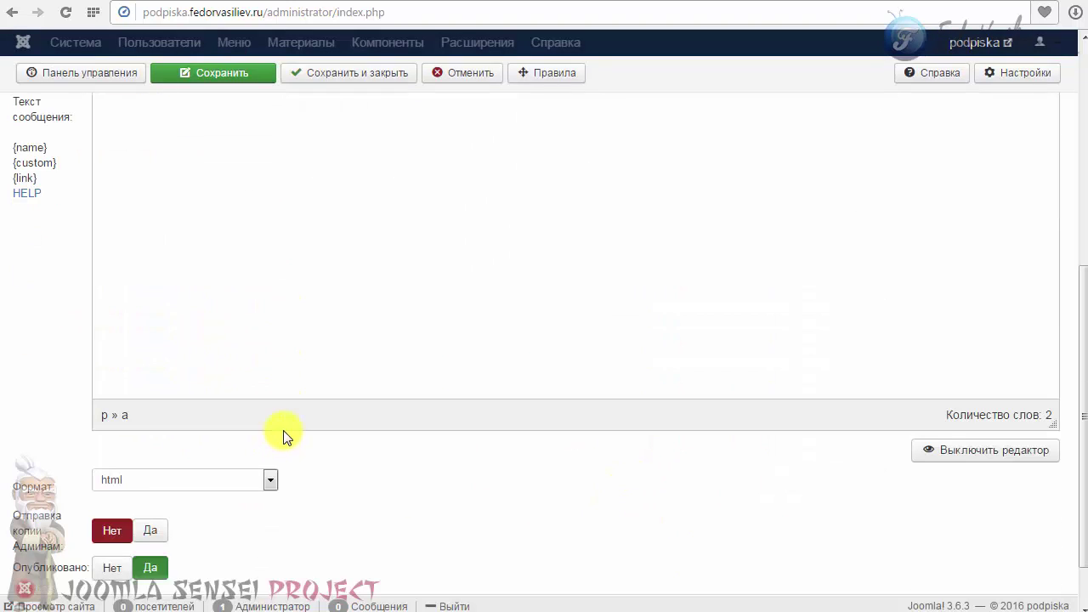
pyautogui.scroll(4, 231, 384)
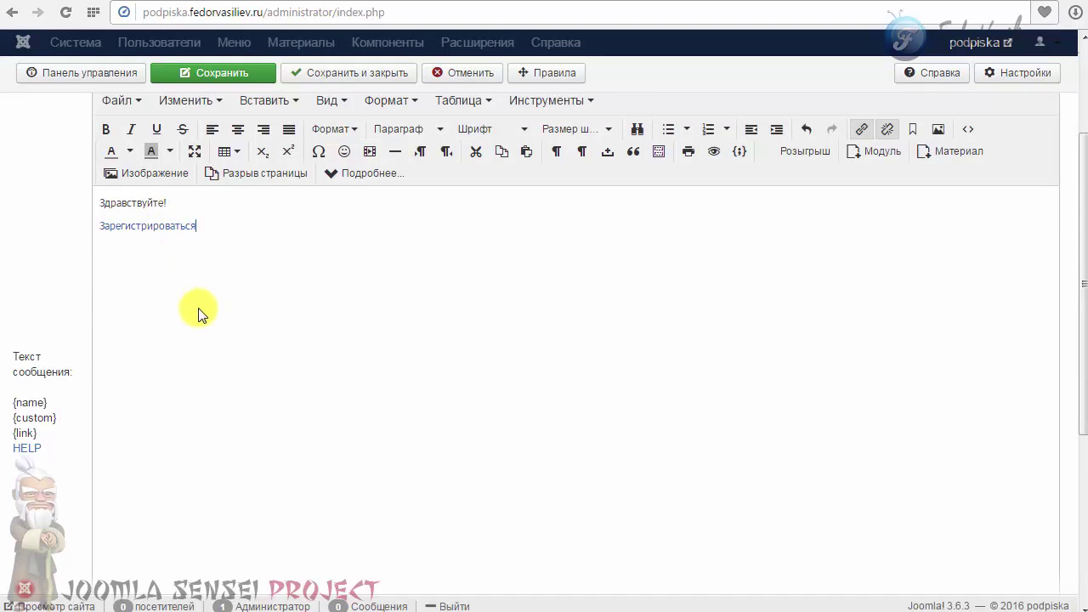
pyautogui.scroll(-4, 202, 308)
pyautogui.click(140, 412)
pyautogui.click(115, 449)
pyautogui.click(112, 413)
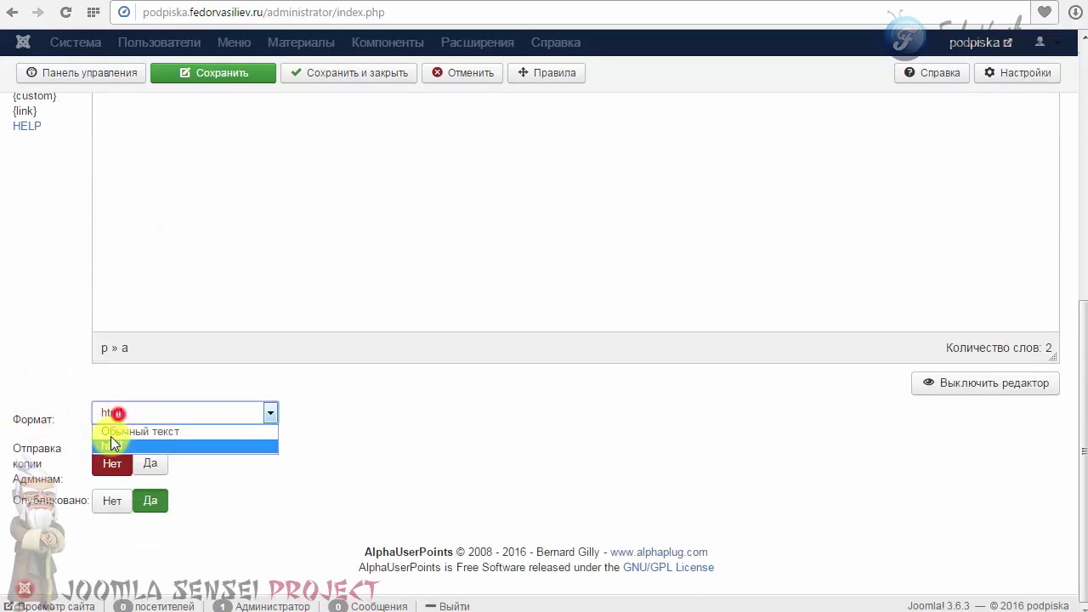
pyautogui.click(108, 448)
pyautogui.click(120, 420)
pyautogui.click(117, 431)
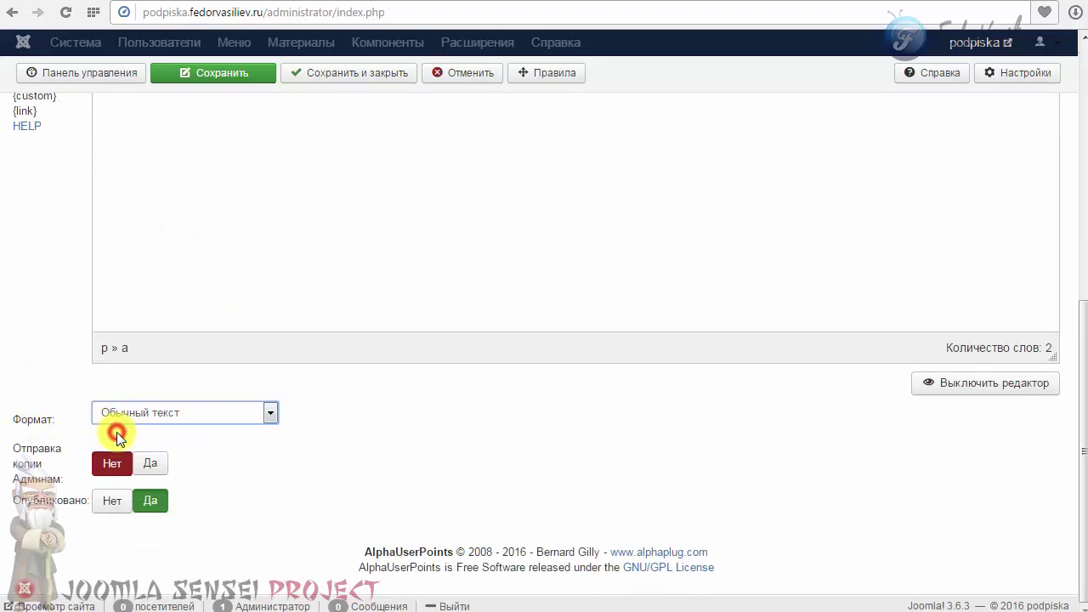
pyautogui.click(201, 412)
pyautogui.click(117, 449)
# Save and close the тест template, then go to the frontend invite form's name field.
pyautogui.scroll(5, 329, 486)
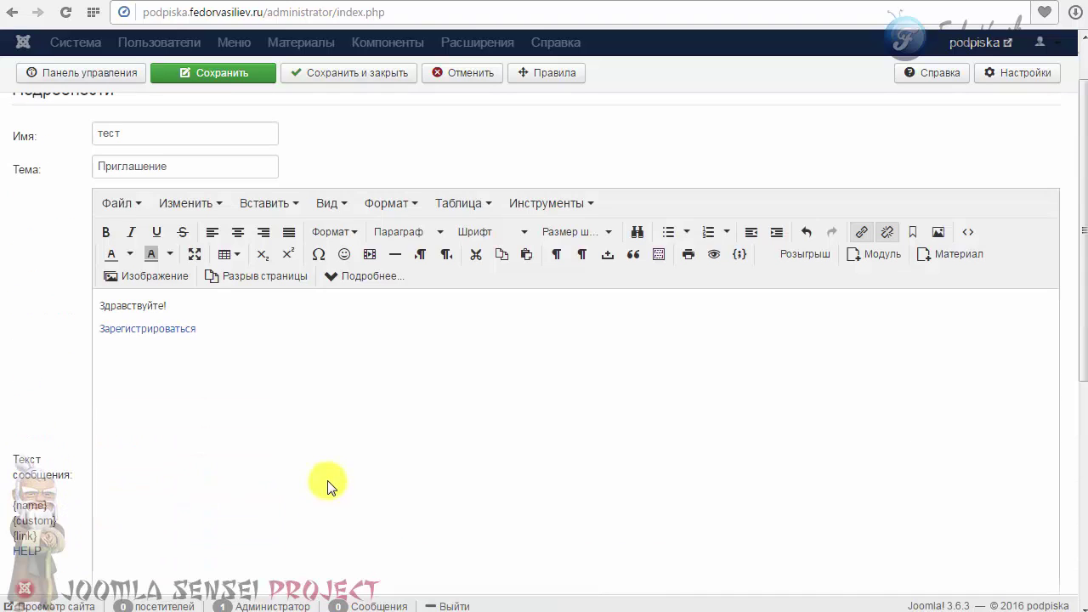
pyautogui.moveTo(226, 331); pyautogui.dragTo(91, 312)
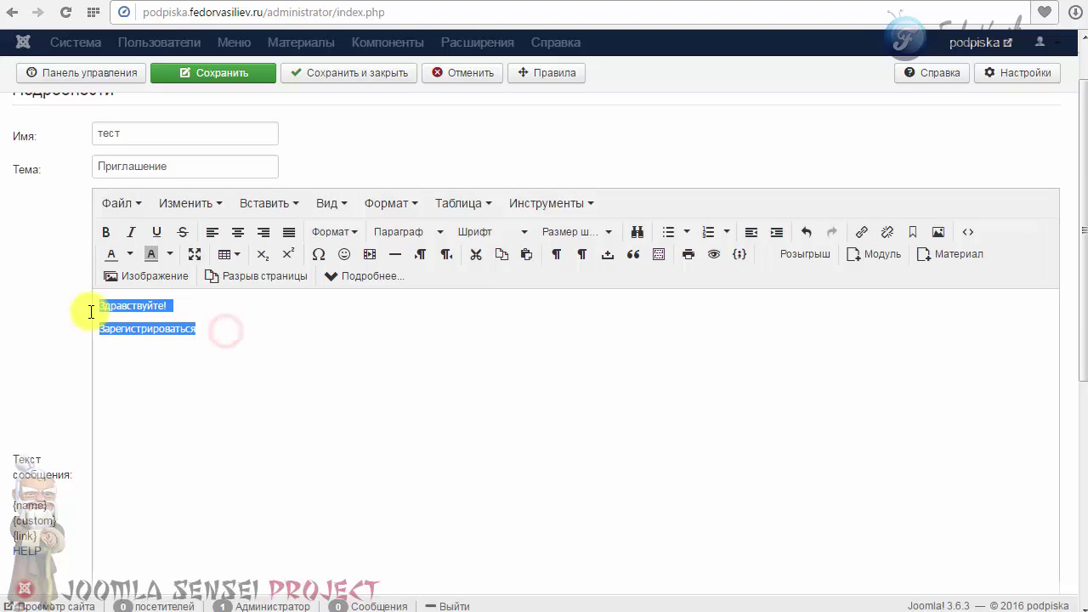
pyautogui.click(237, 327)
pyautogui.scroll(-2, 262, 361)
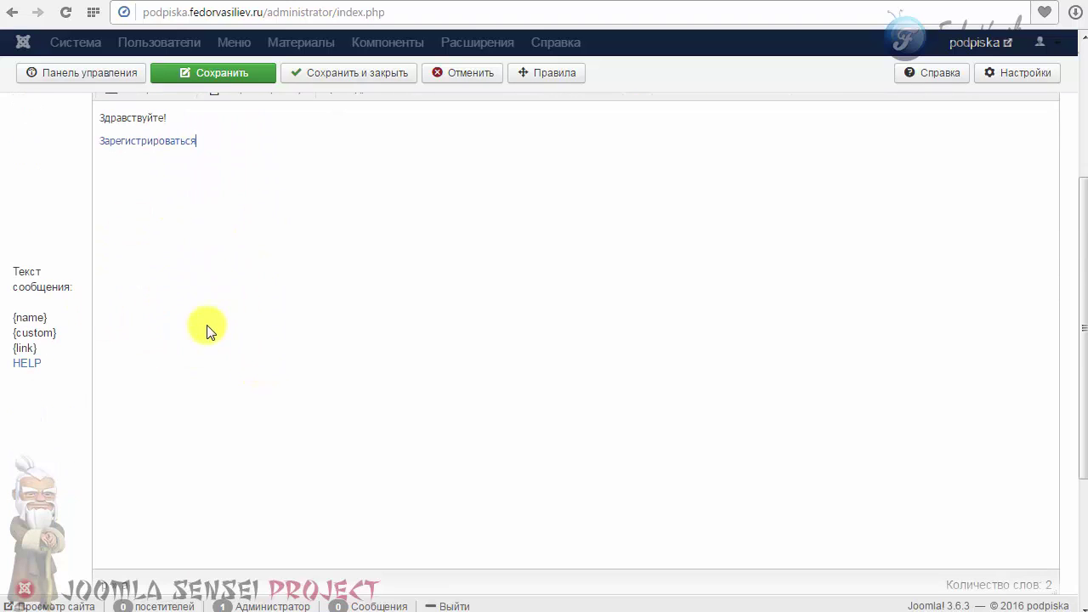
pyautogui.scroll(1, 182, 333)
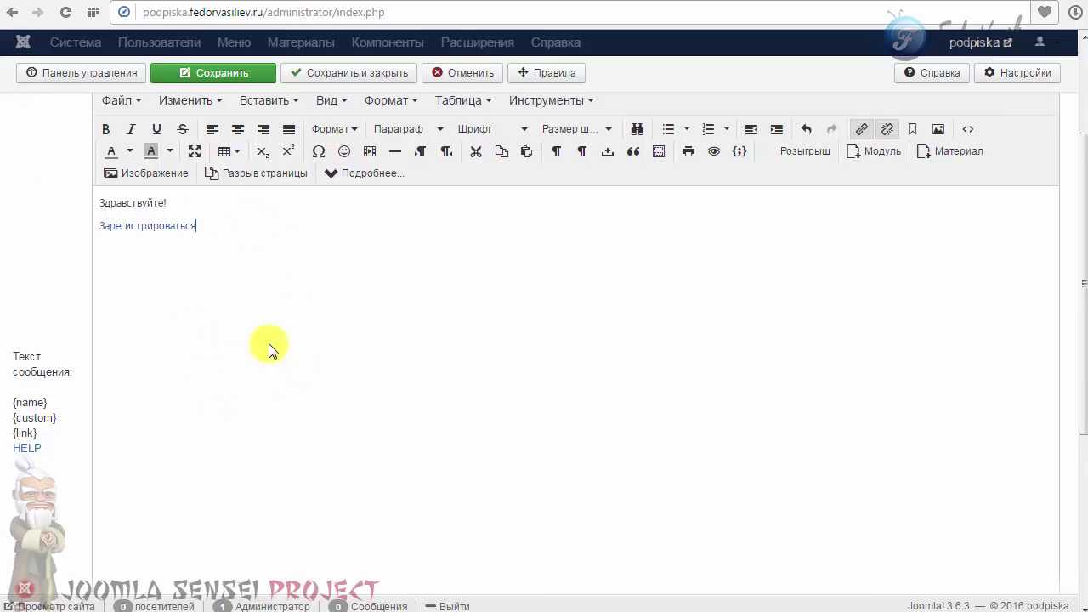
pyautogui.scroll(2, 268, 349)
pyautogui.click(357, 108)
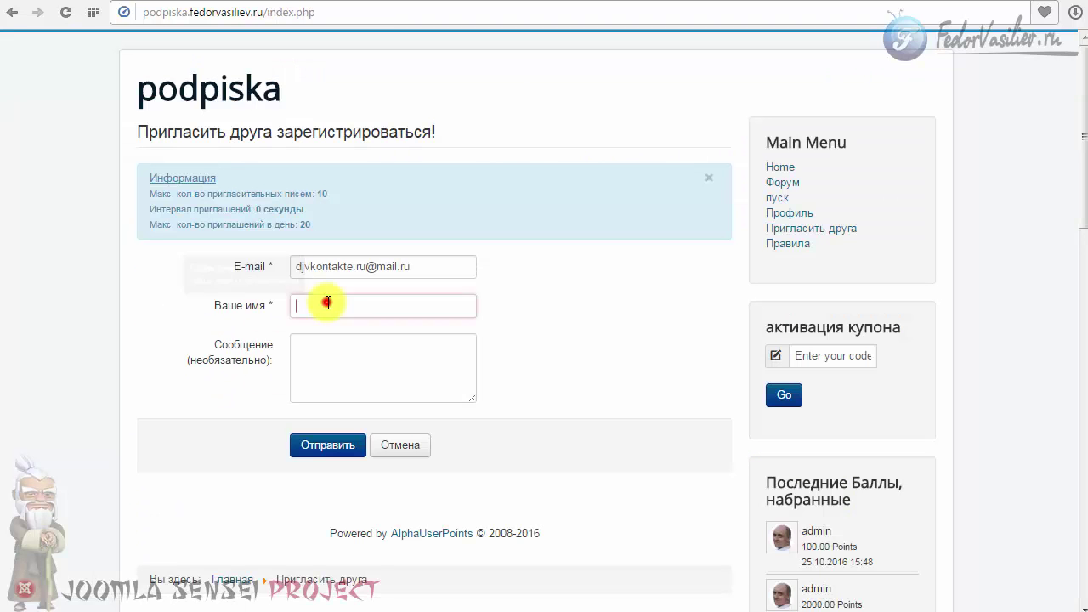
pyautogui.click(329, 305)
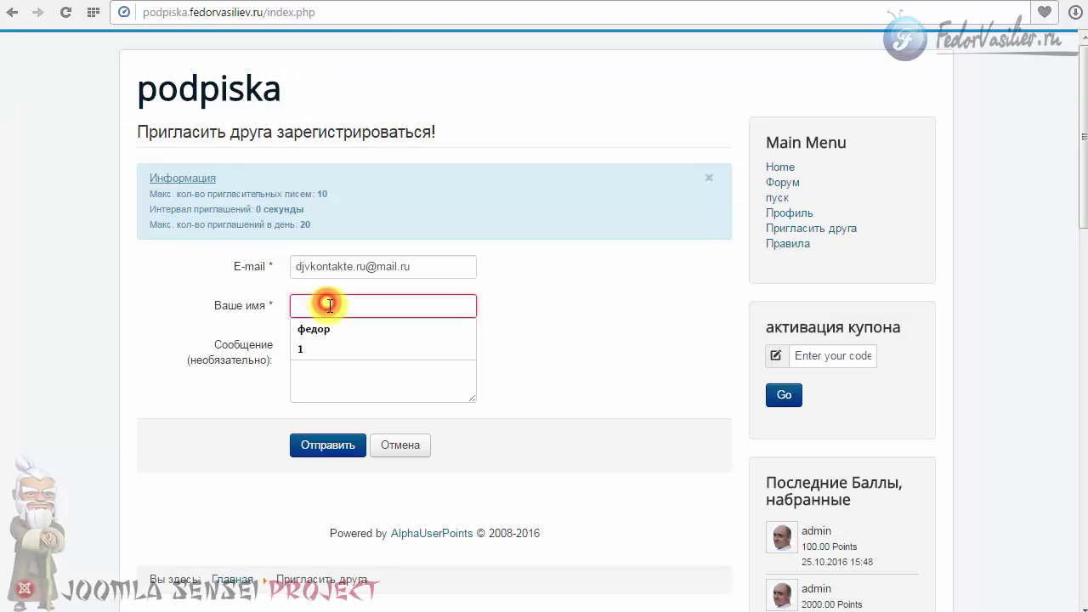
# Send an invitation with the autofilled sender name, then open the new Приглашение email's Зарегистрироваться link.
pyautogui.click(316, 329)
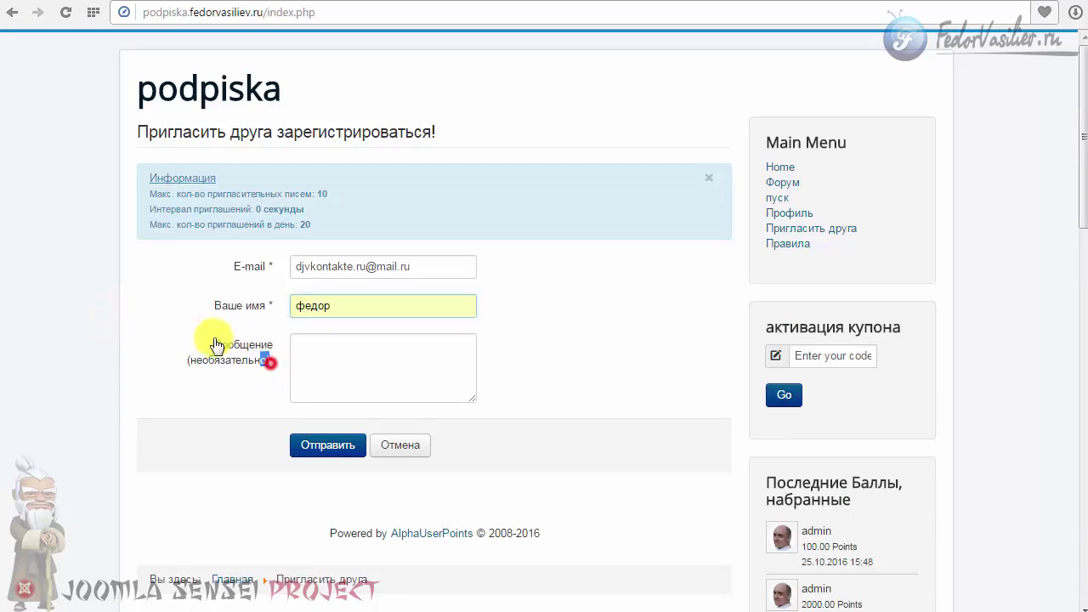
pyautogui.moveTo(217, 345); pyautogui.dragTo(199, 377)
pyautogui.click(212, 369)
pyautogui.moveTo(273, 346)
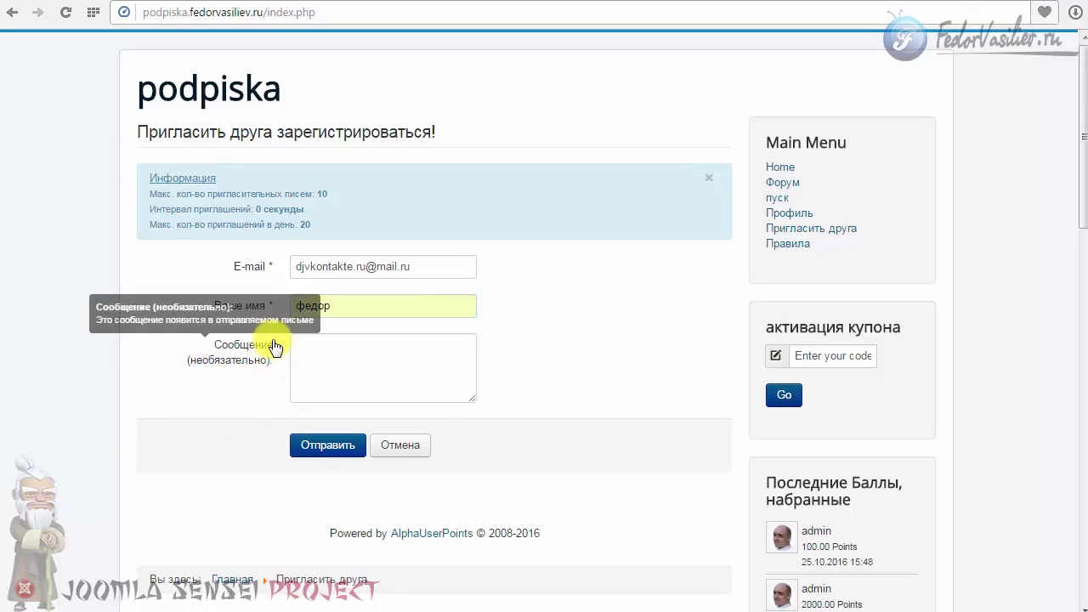
pyautogui.click(319, 444)
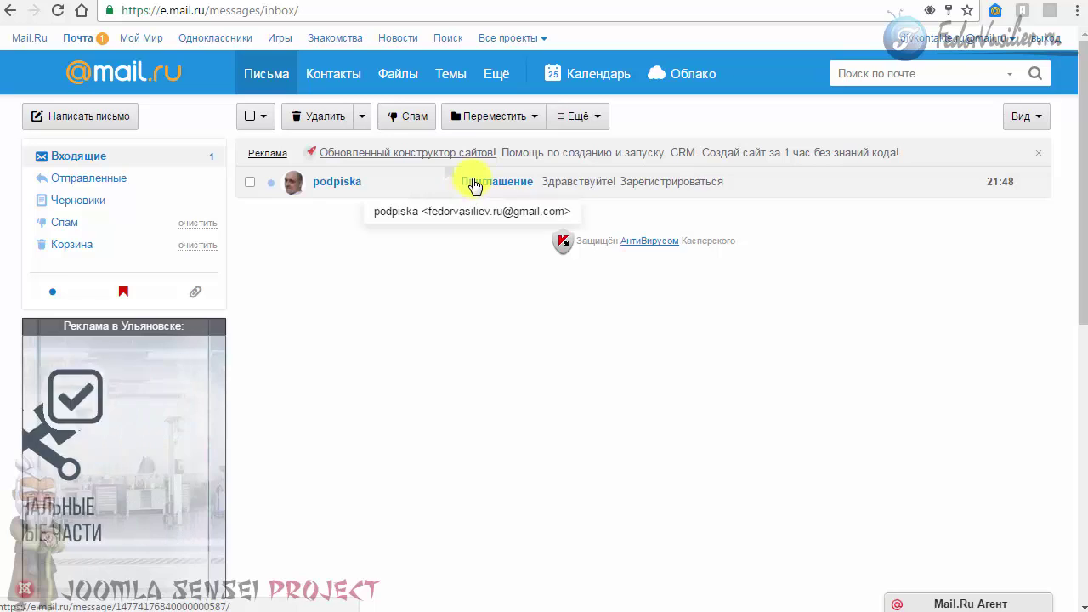
pyautogui.click(472, 181)
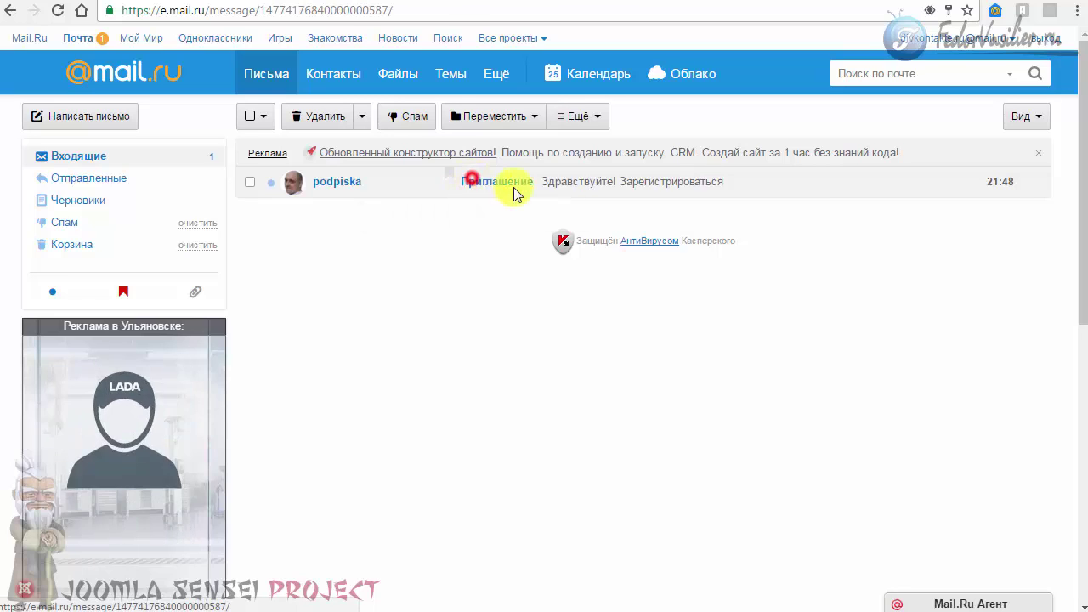
pyautogui.click(382, 345)
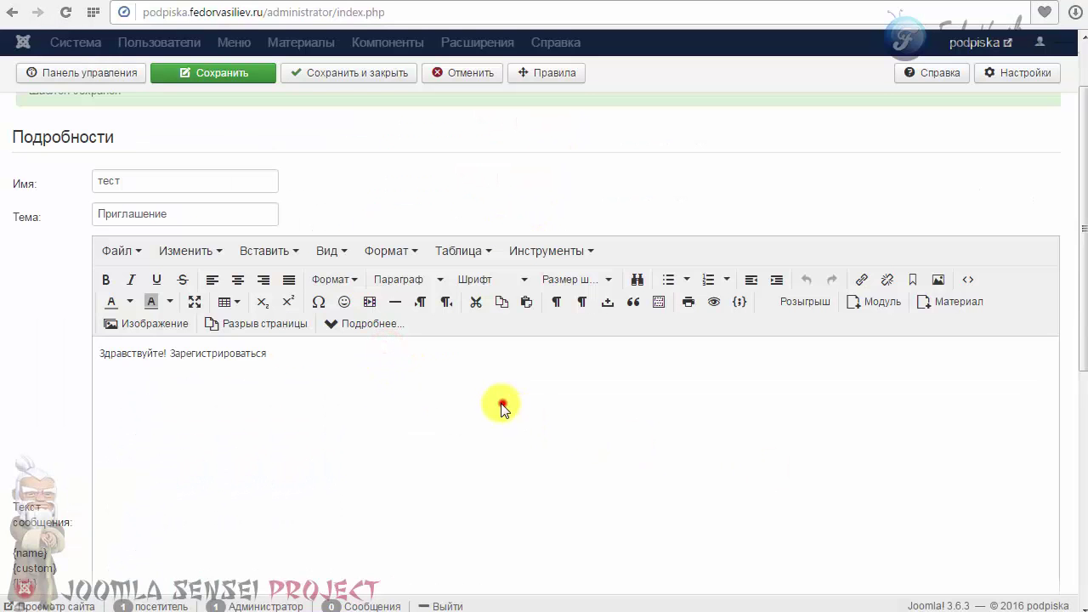
# Paste the registration URL on a new line below 'Зарегистрироваться' in the template body.
pyautogui.click(502, 406)
pyautogui.scroll(-5, 408, 416)
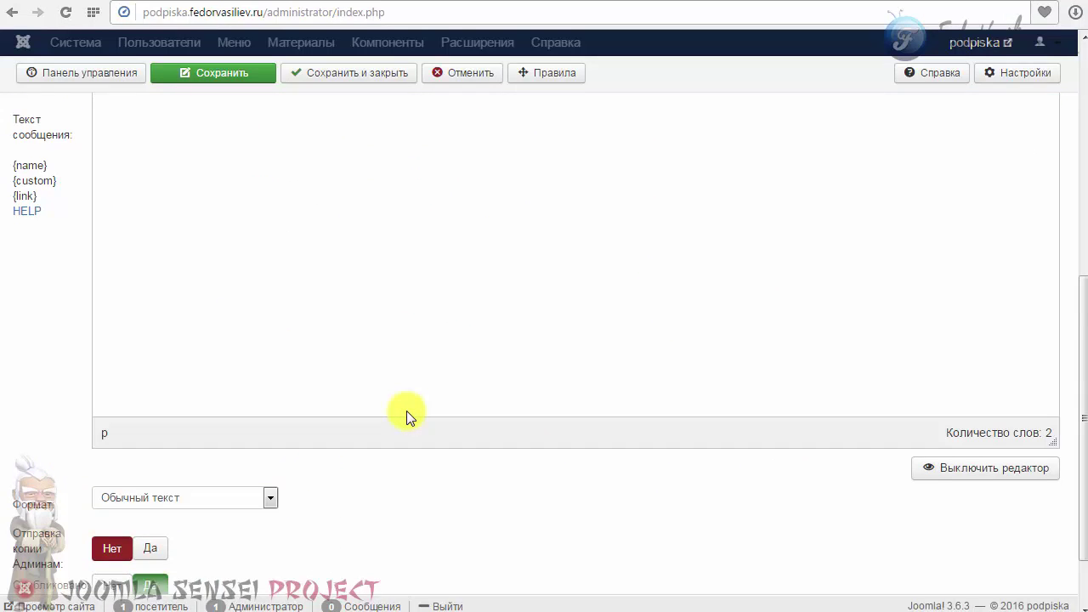
pyautogui.scroll(5, 263, 382)
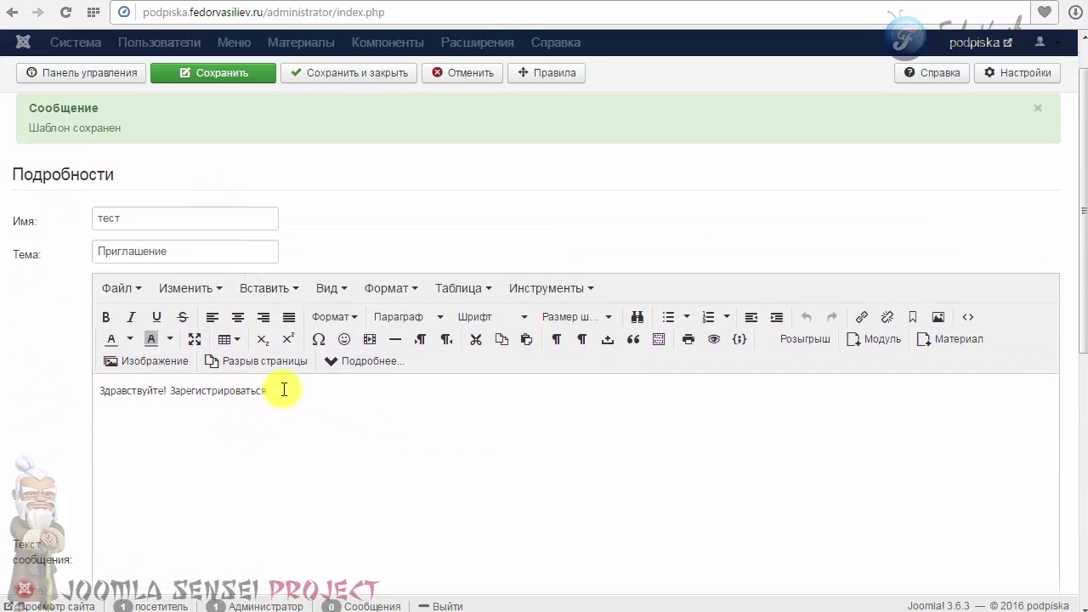
pyautogui.moveTo(284, 391); pyautogui.dragTo(161, 390)
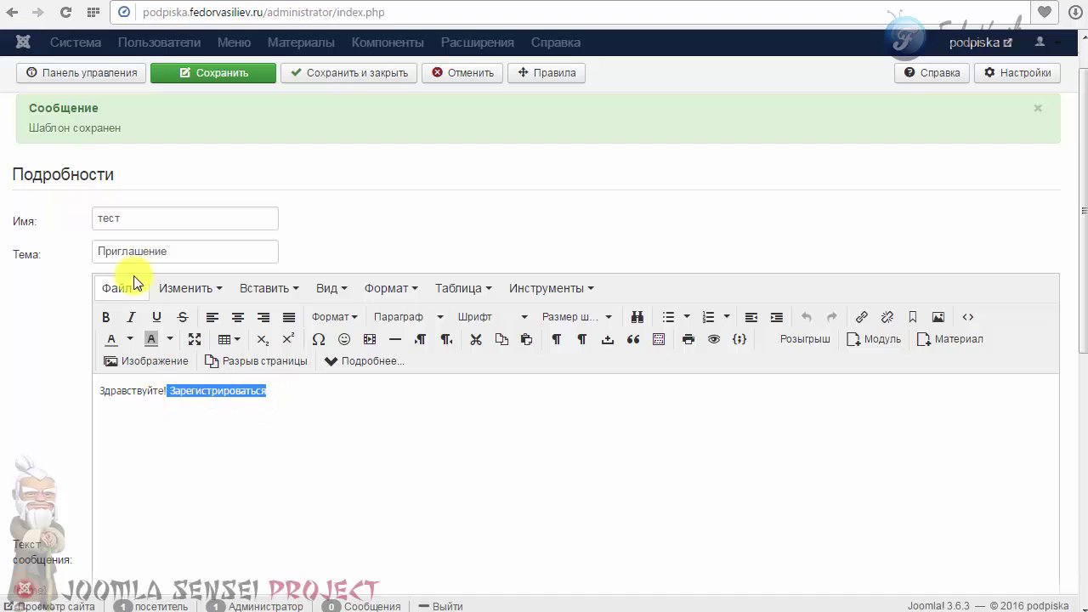
pyautogui.click(173, 246)
pyautogui.moveTo(251, 390); pyautogui.dragTo(277, 390)
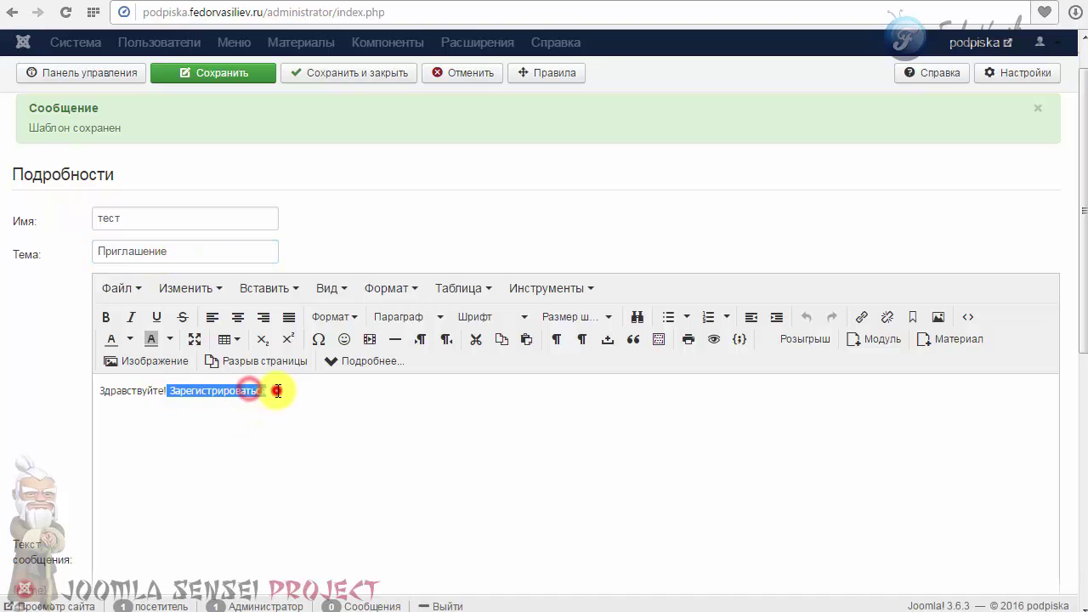
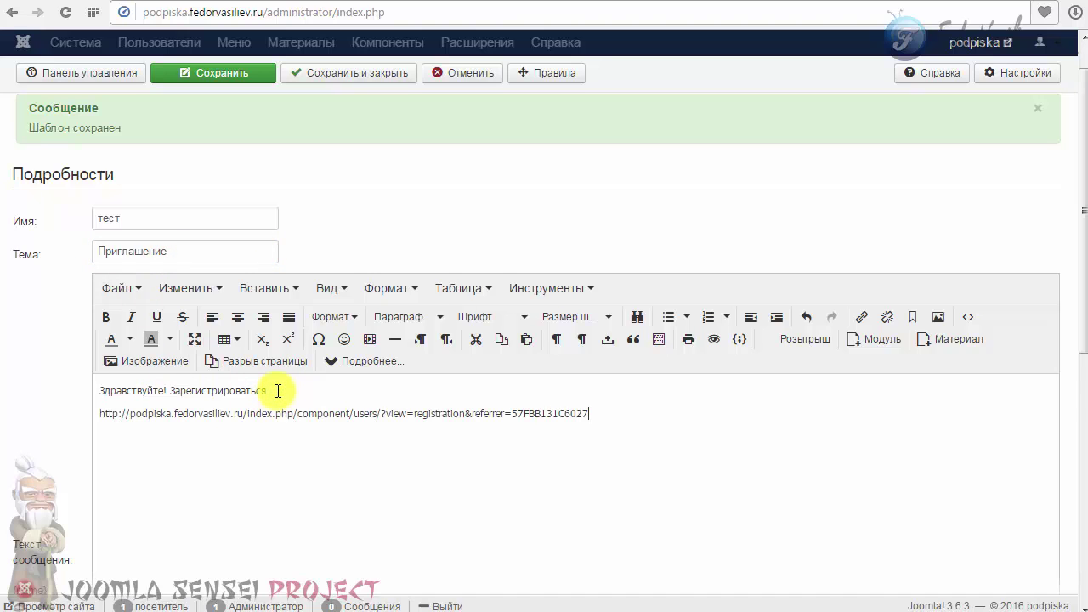
pyautogui.moveTo(603, 414); pyautogui.dragTo(65, 418)
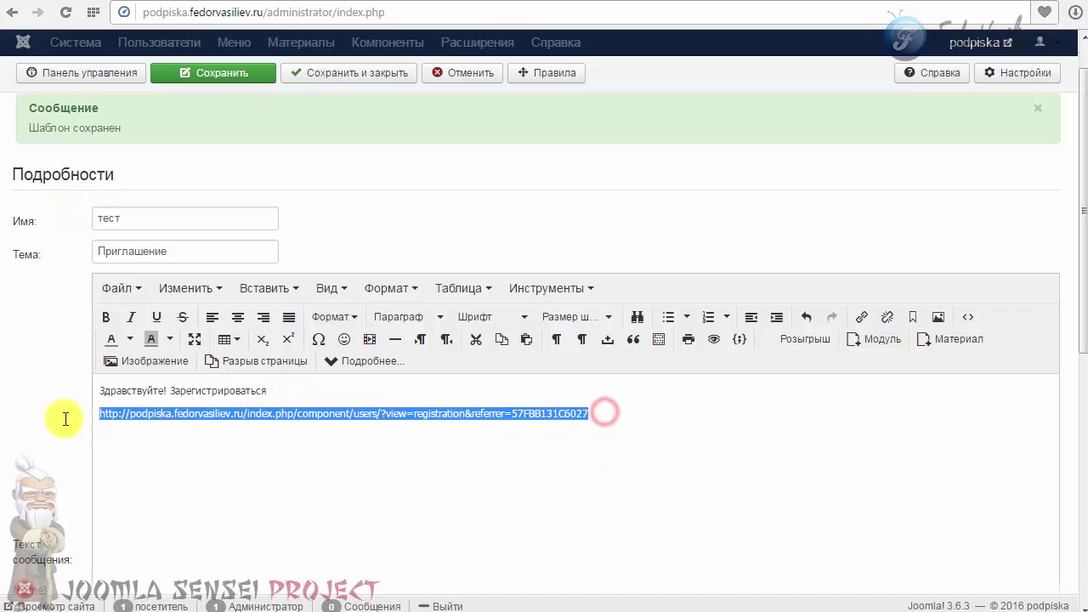
pyautogui.click(188, 392)
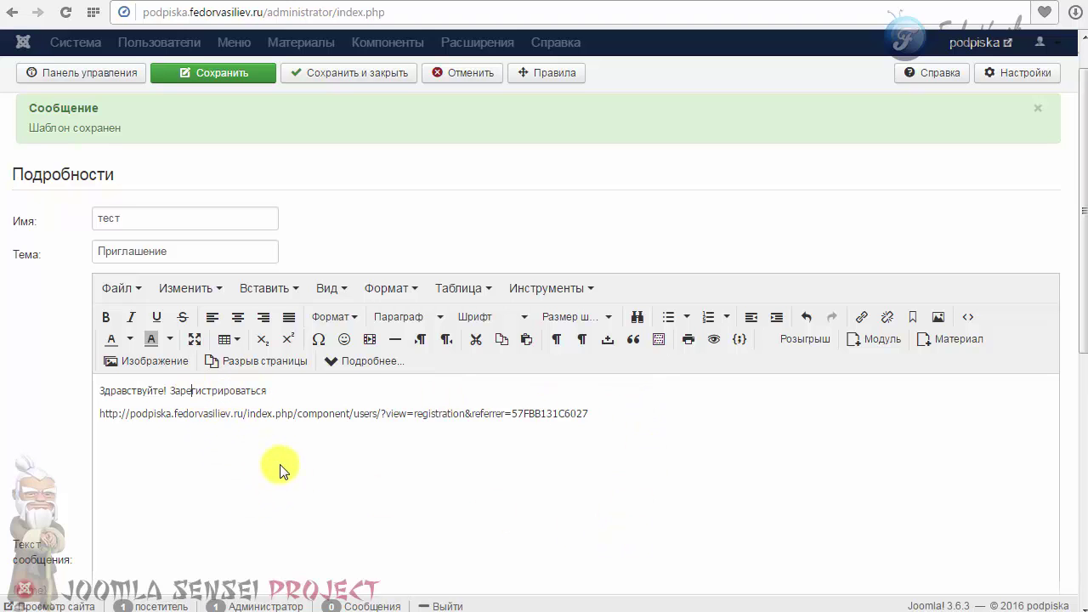
# Inspect the referral registration link, then close the template editor with Отменить.
pyautogui.scroll(-3, 280, 467)
pyautogui.scroll(2, 280, 467)
pyautogui.scroll(3, 235, 370)
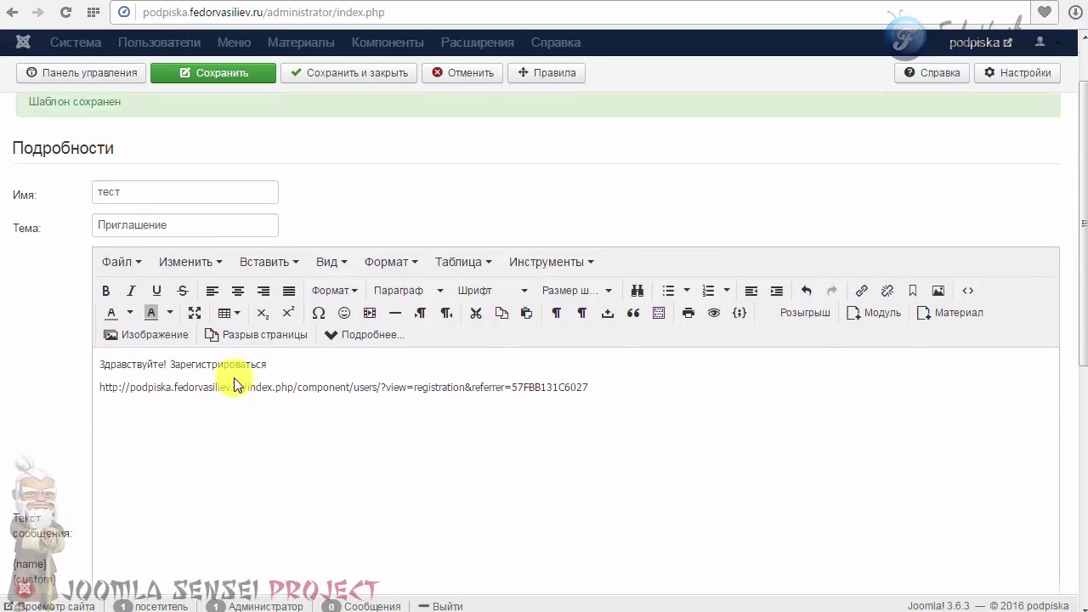
pyautogui.moveTo(98, 460); pyautogui.dragTo(607, 466)
pyautogui.click(562, 464)
pyautogui.click(115, 458)
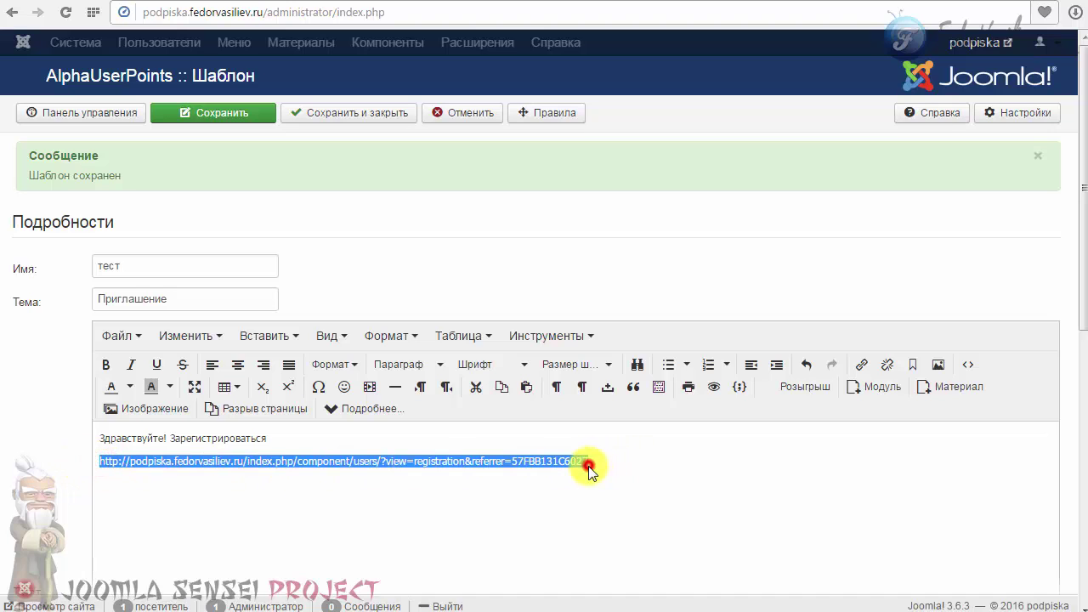
pyautogui.click(589, 468)
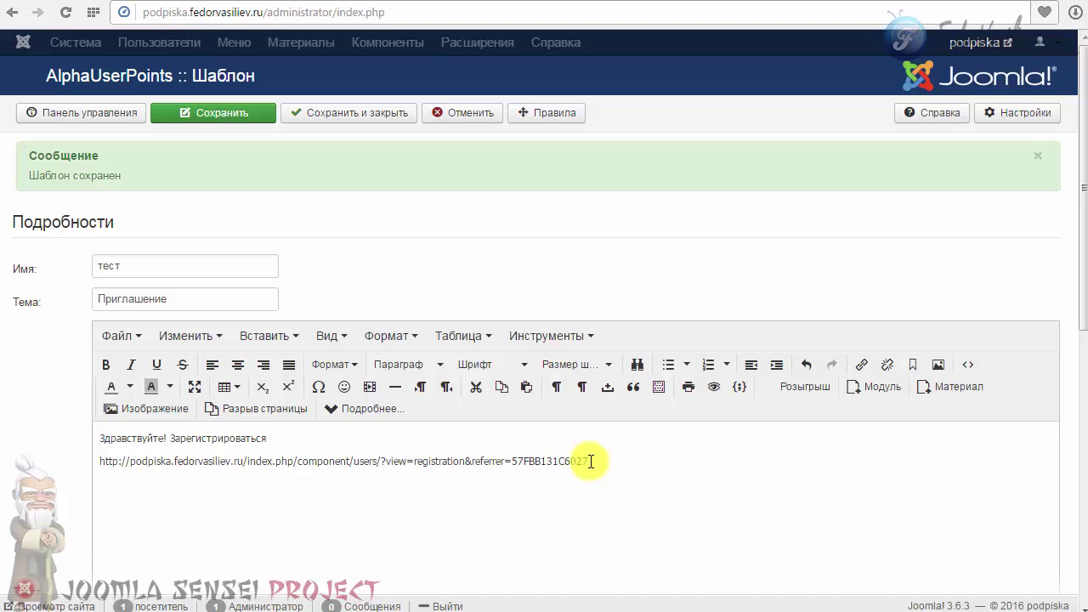
pyautogui.click(463, 112)
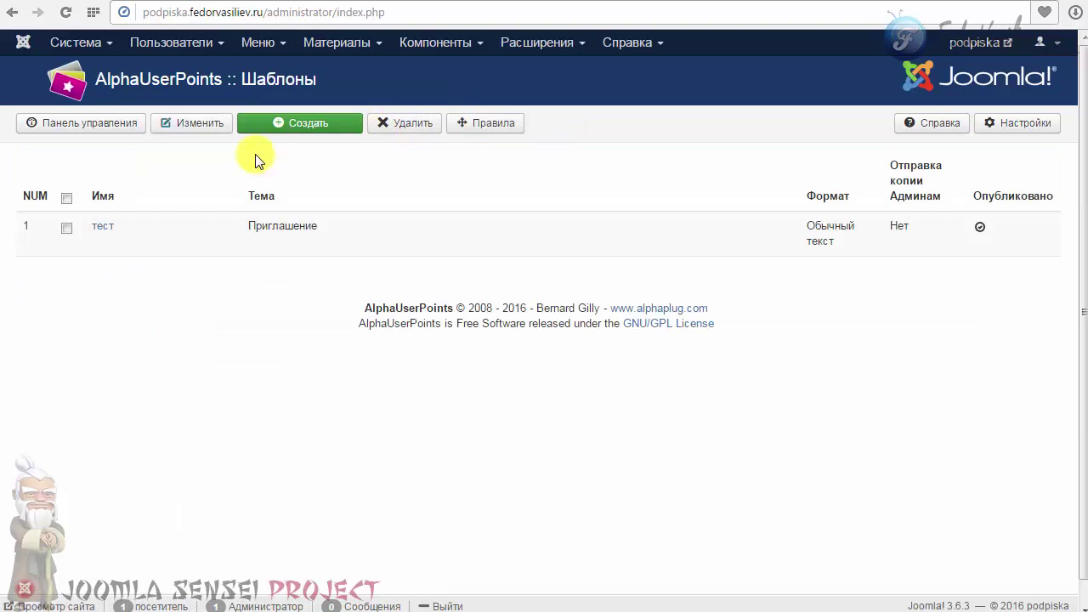
# Open the Активность log and browse its pages 1 and 2 before leaving the log.
pyautogui.click(94, 119)
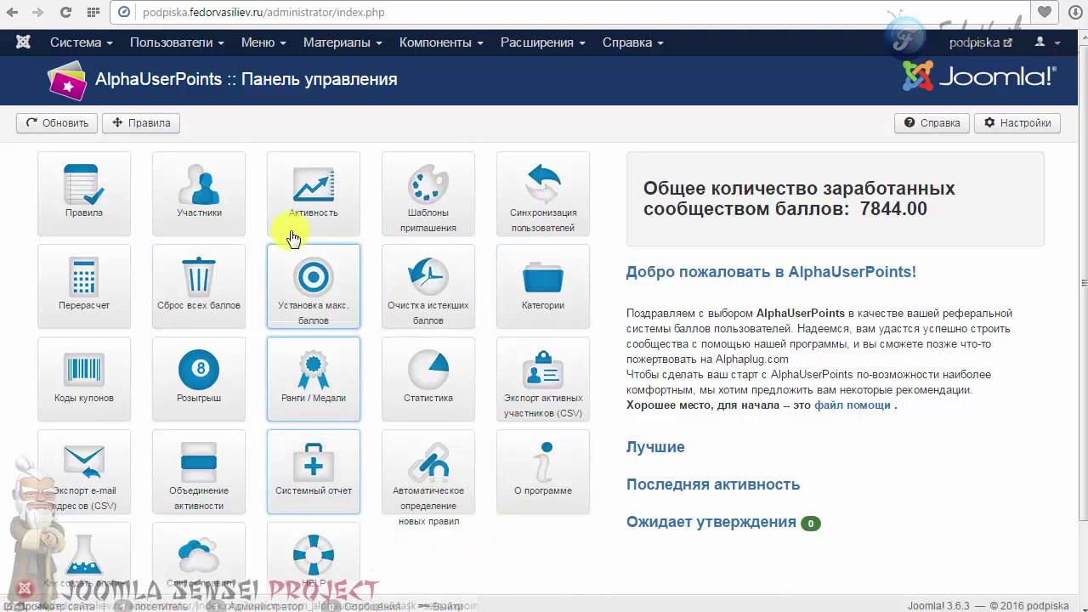
pyautogui.click(312, 187)
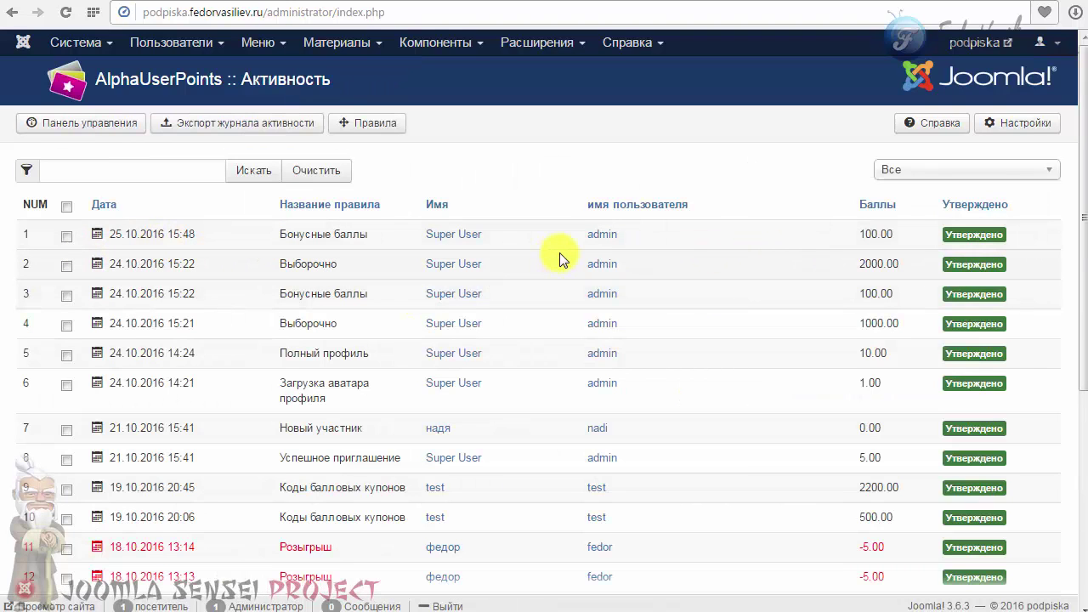
pyautogui.scroll(-3, 559, 255)
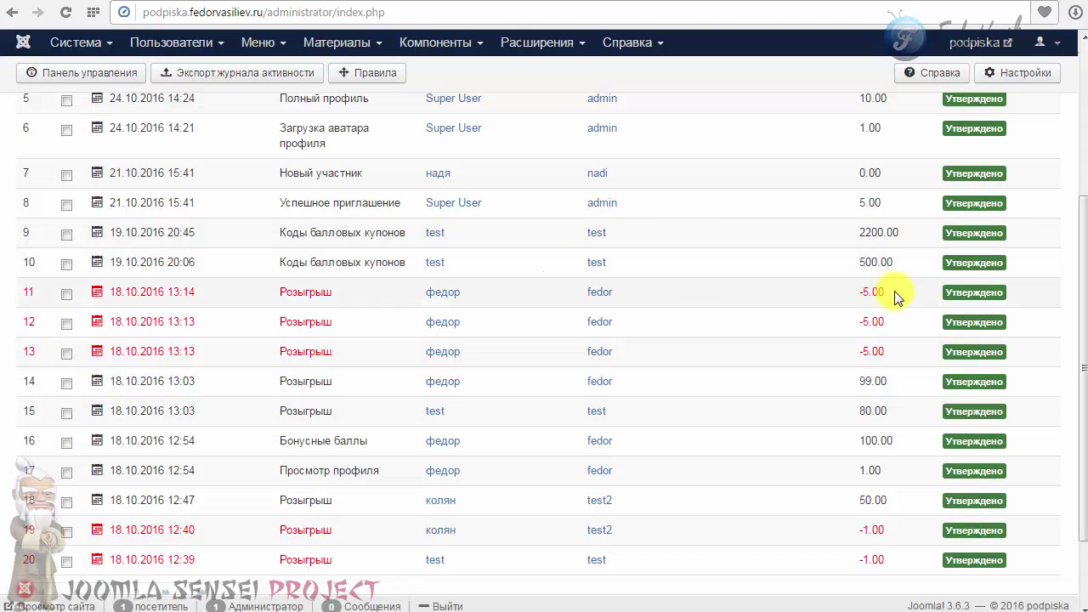
pyautogui.click(672, 342)
pyautogui.scroll(-2, 672, 342)
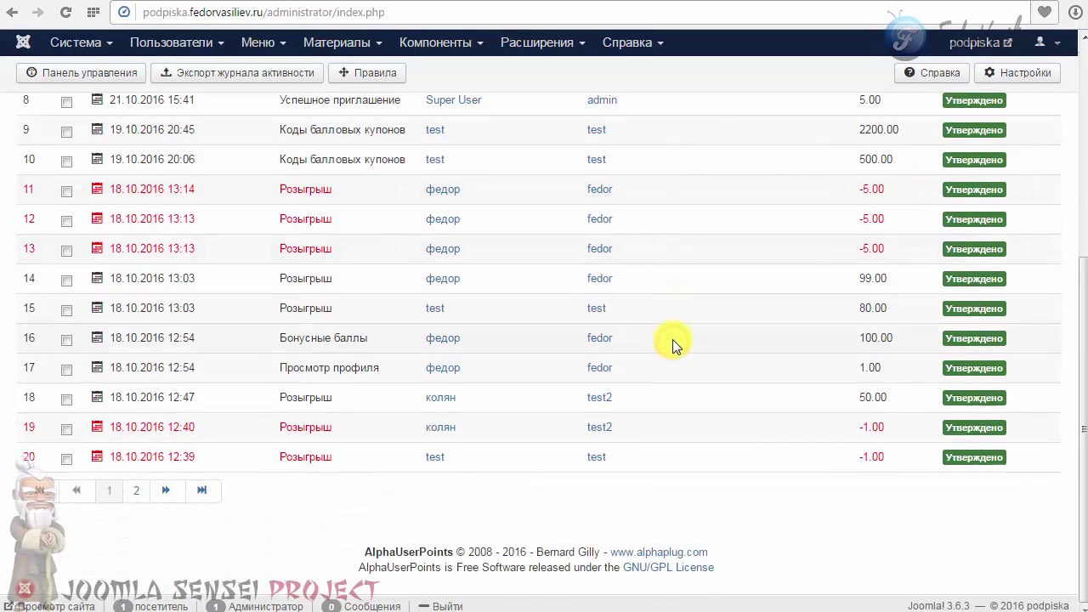
pyautogui.click(133, 492)
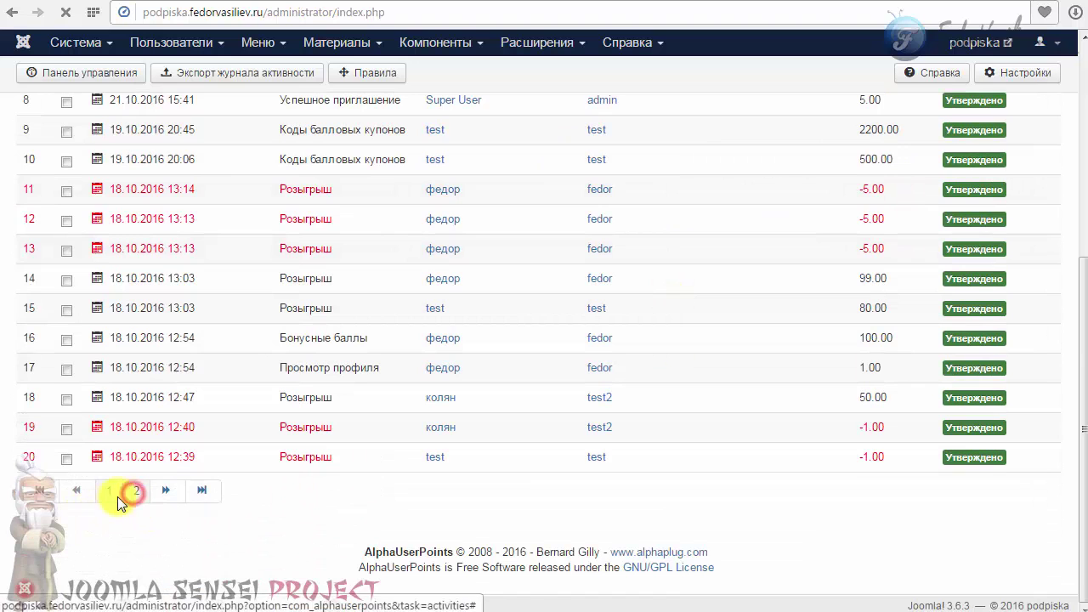
pyautogui.scroll(-5, 190, 403)
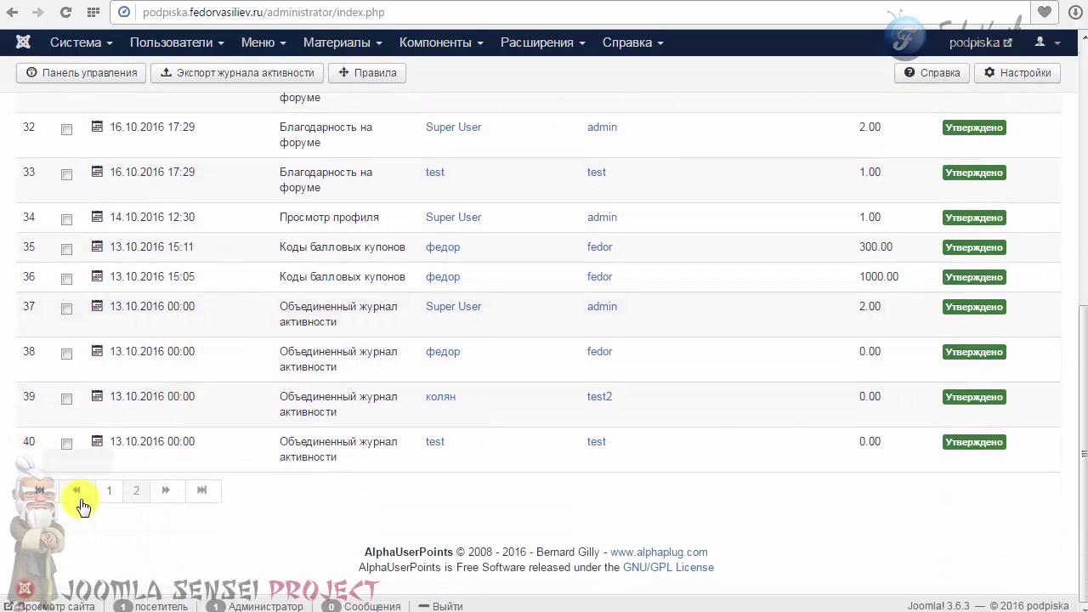
pyautogui.click(109, 492)
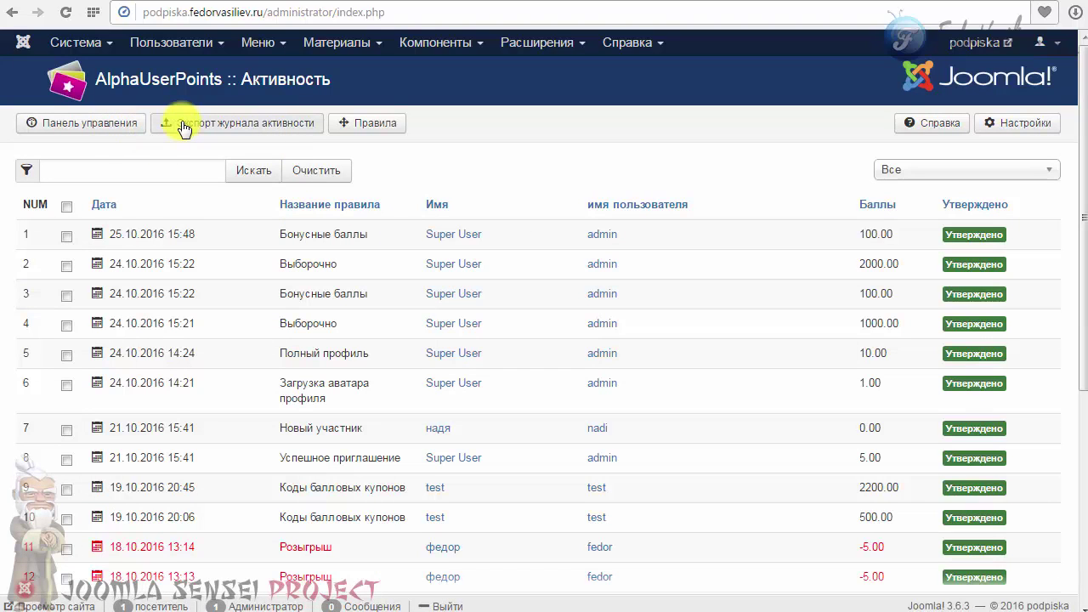
pyautogui.click(366, 123)
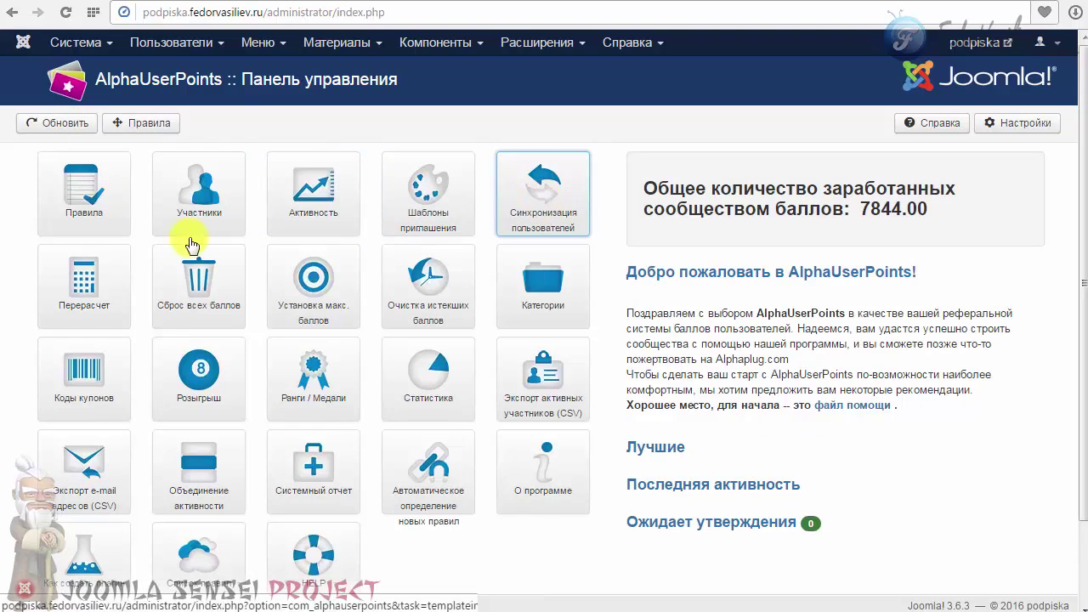
# Run and confirm the Перерасчет recalculation of all users' points.
pyautogui.click(81, 281)
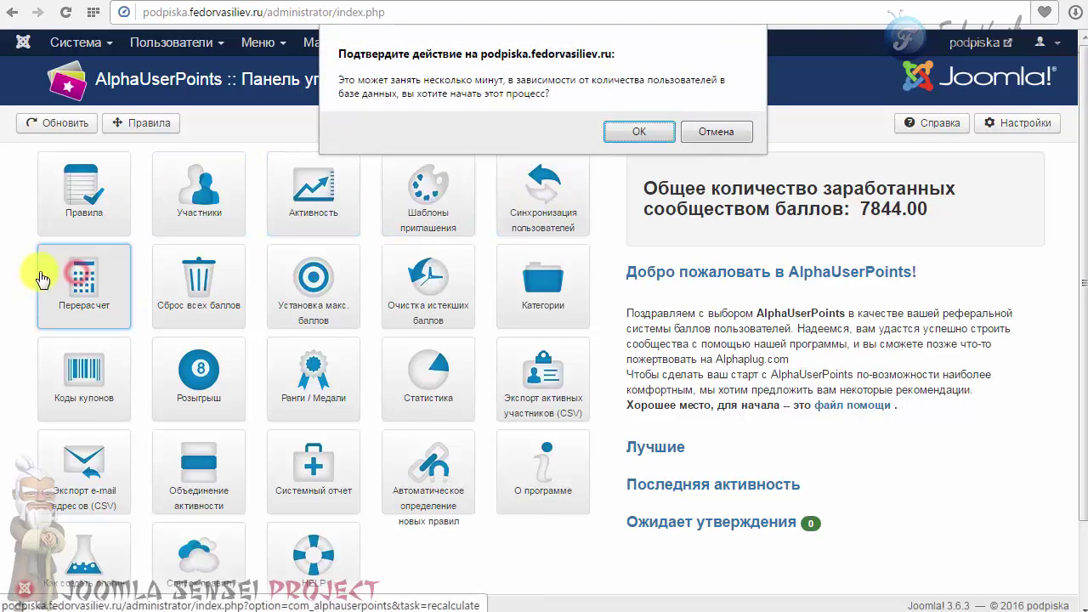
pyautogui.click(638, 132)
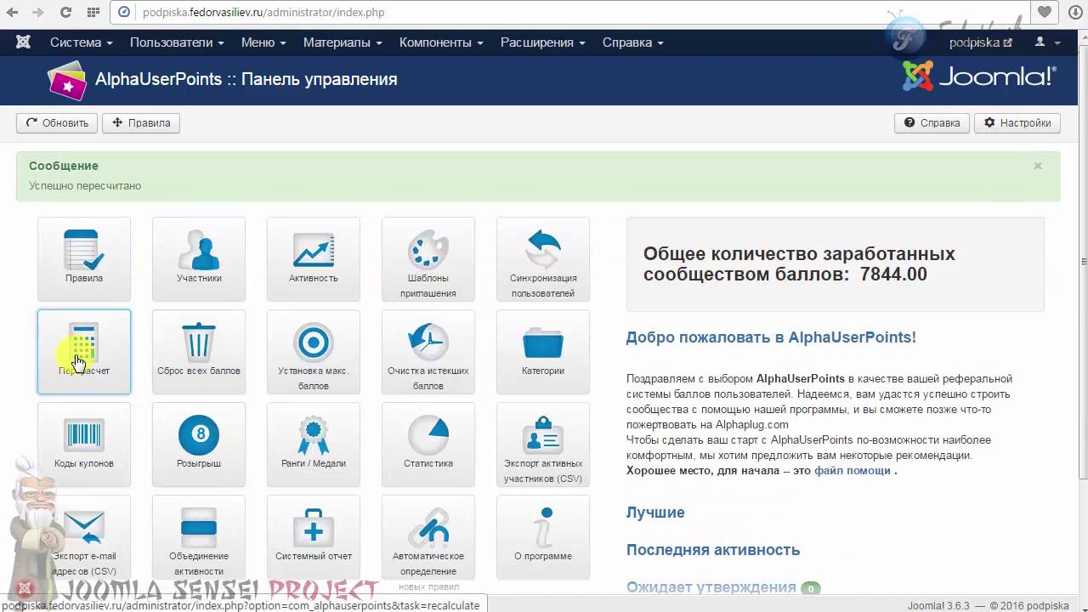
pyautogui.scroll(-3, 76, 362)
pyautogui.scroll(3, 73, 360)
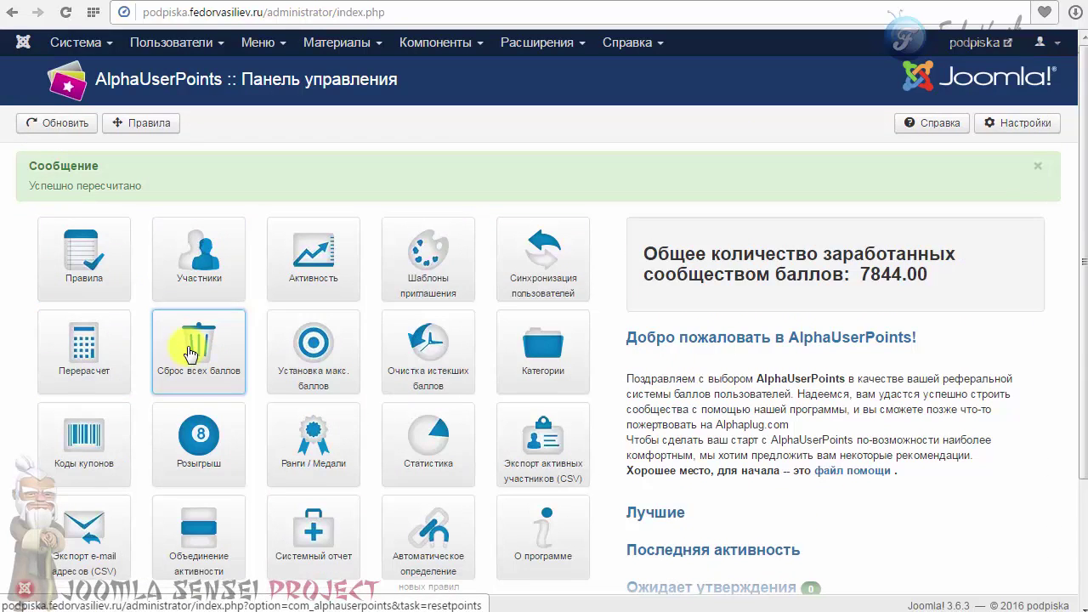
pyautogui.moveTo(935, 275); pyautogui.dragTo(837, 275)
pyautogui.scroll(-2, 836, 289)
pyautogui.scroll(2, 231, 316)
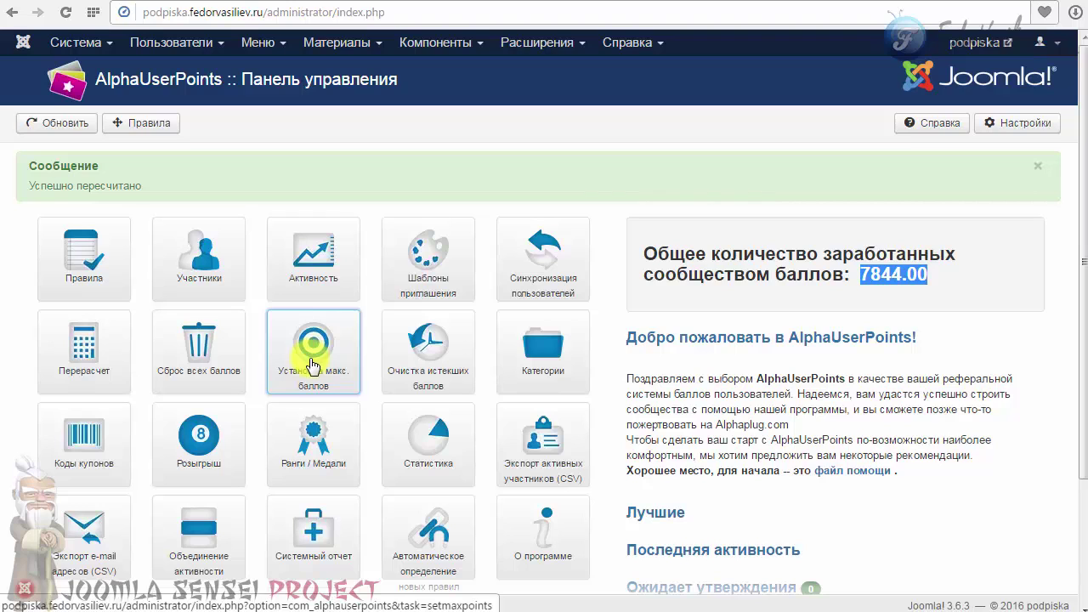
# Reset all users' points to zero with Сброс всех баллов and confirm.
pyautogui.click(182, 356)
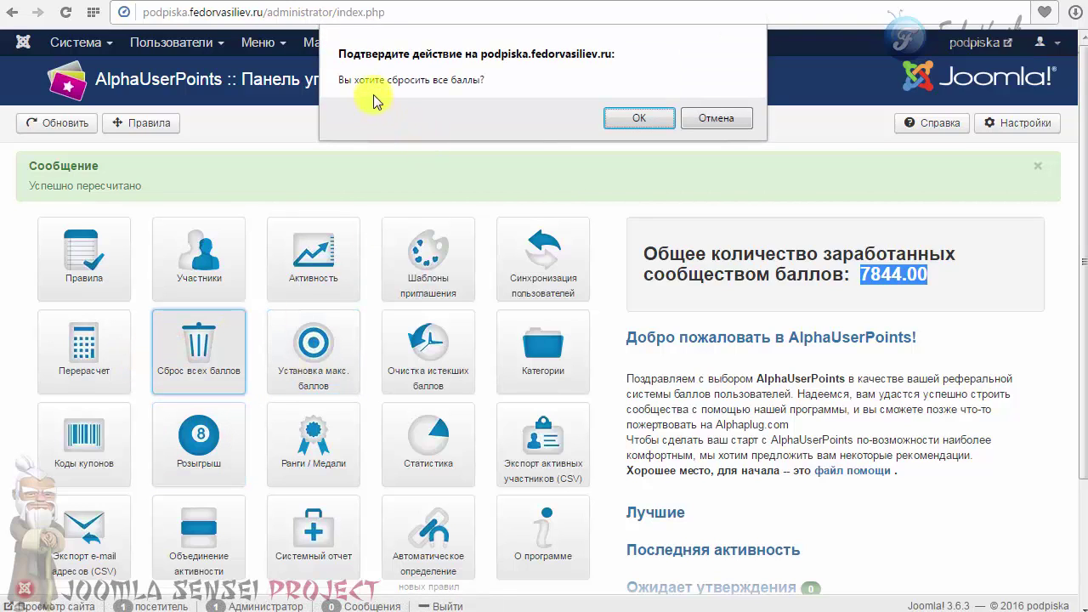
pyautogui.click(636, 119)
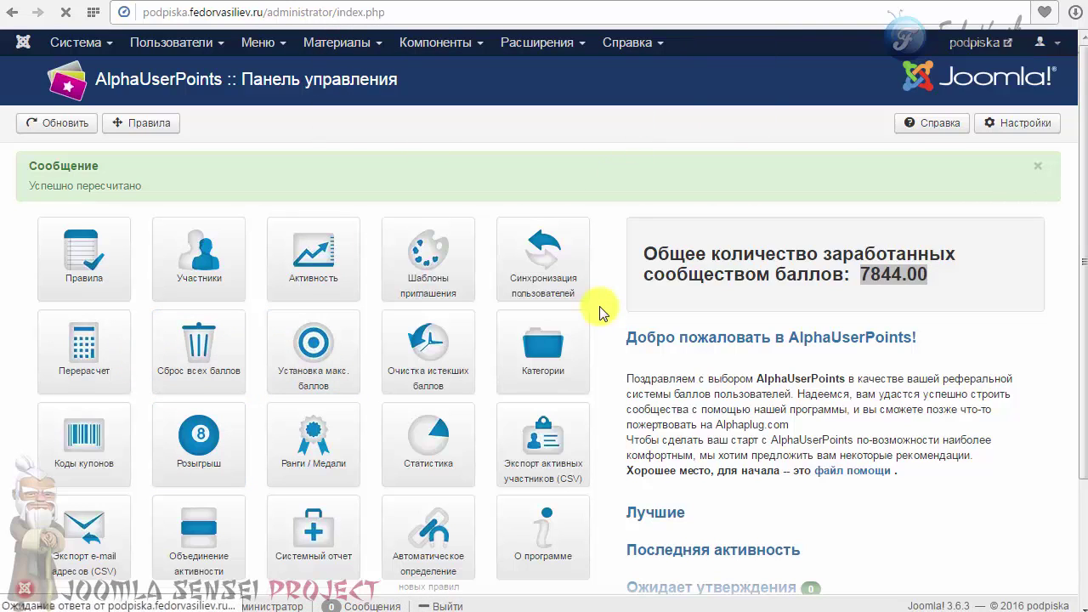
pyautogui.moveTo(872, 277); pyautogui.dragTo(738, 272)
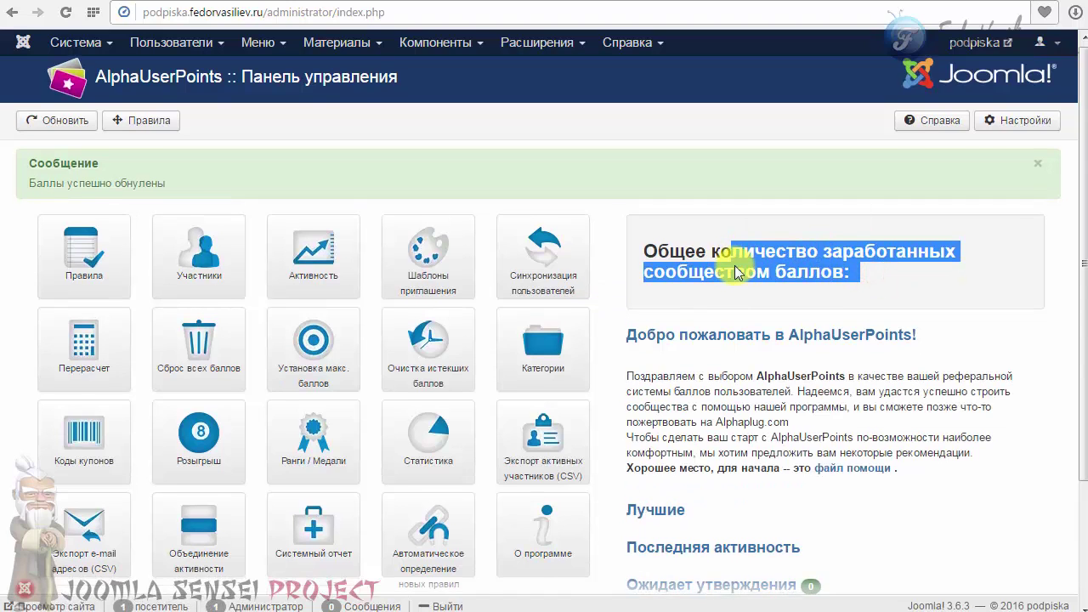
pyautogui.scroll(-3, 738, 272)
pyautogui.scroll(3, 418, 287)
# Open the Участники list and check that every member shows 0.00 points.
pyautogui.click(208, 270)
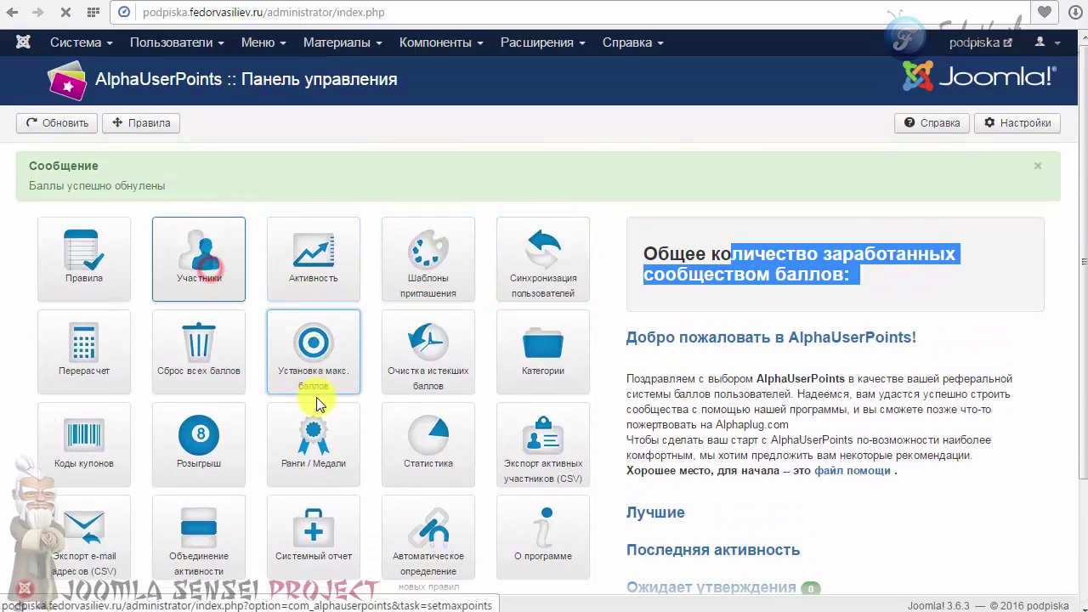
pyautogui.moveTo(536, 299); pyautogui.dragTo(607, 437)
pyautogui.click(638, 435)
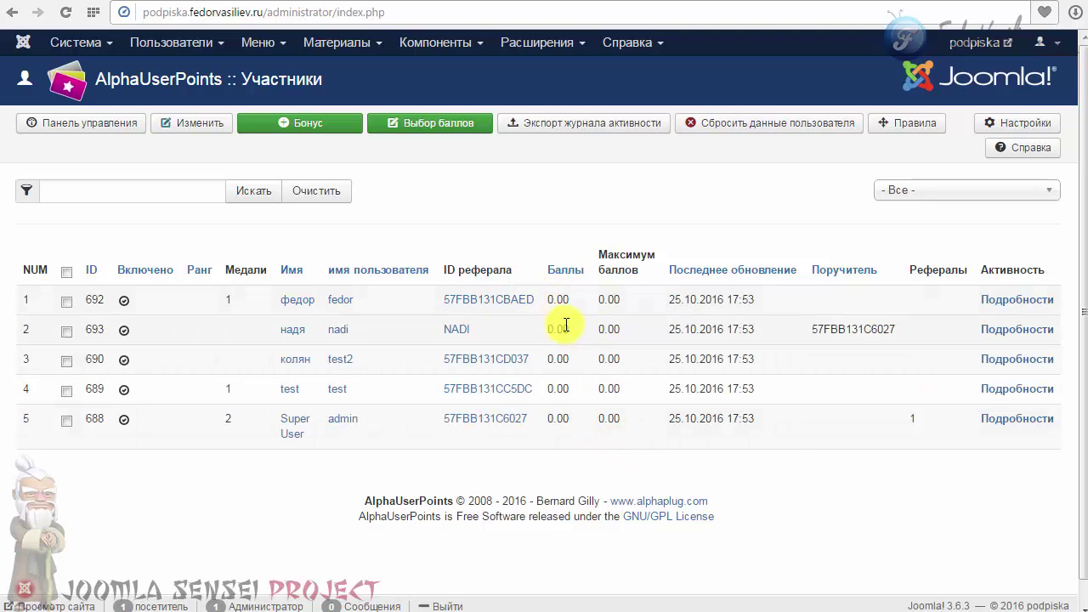
# Set the maximum points per user value to 0.
pyautogui.click(86, 125)
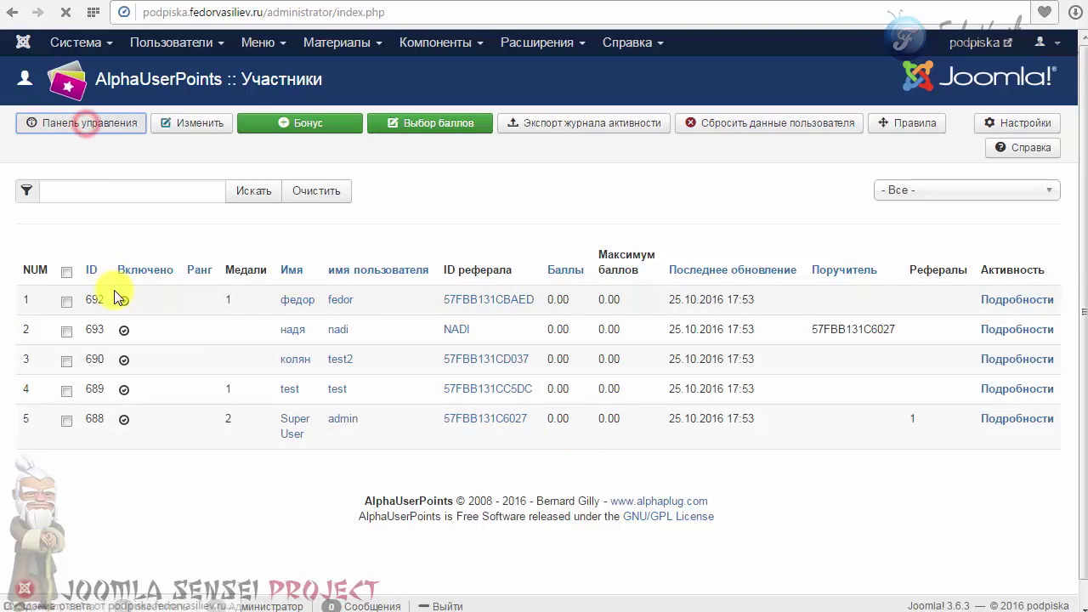
pyautogui.click(299, 283)
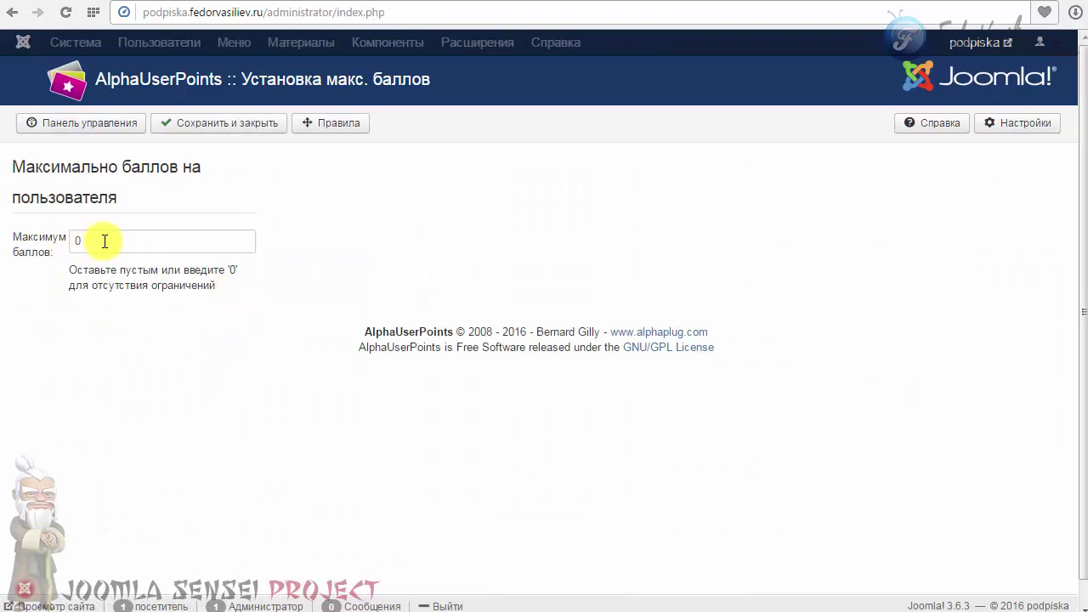
pyautogui.click(104, 242)
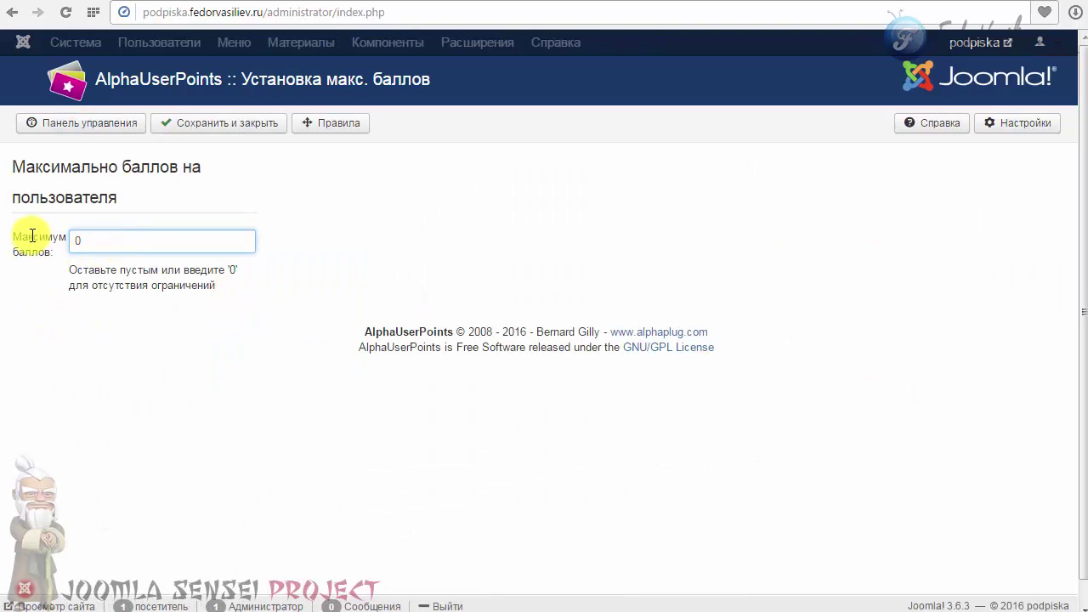
pyautogui.press('BackSpace')
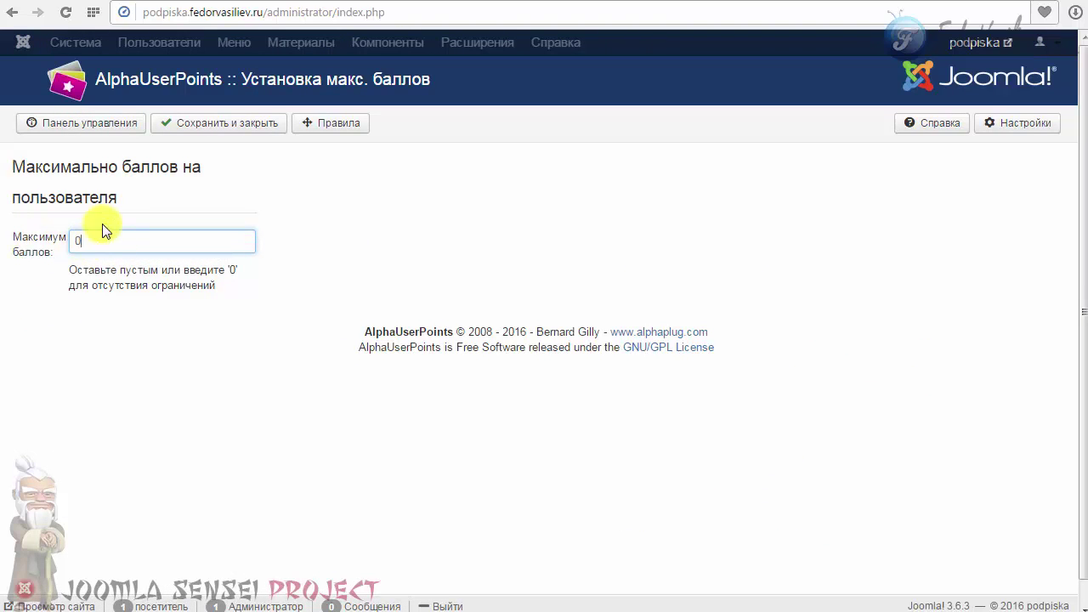
pyautogui.write('0')
# Purge expired points, confirm the activity log is empty, and return to the control panel.
pyautogui.click(123, 124)
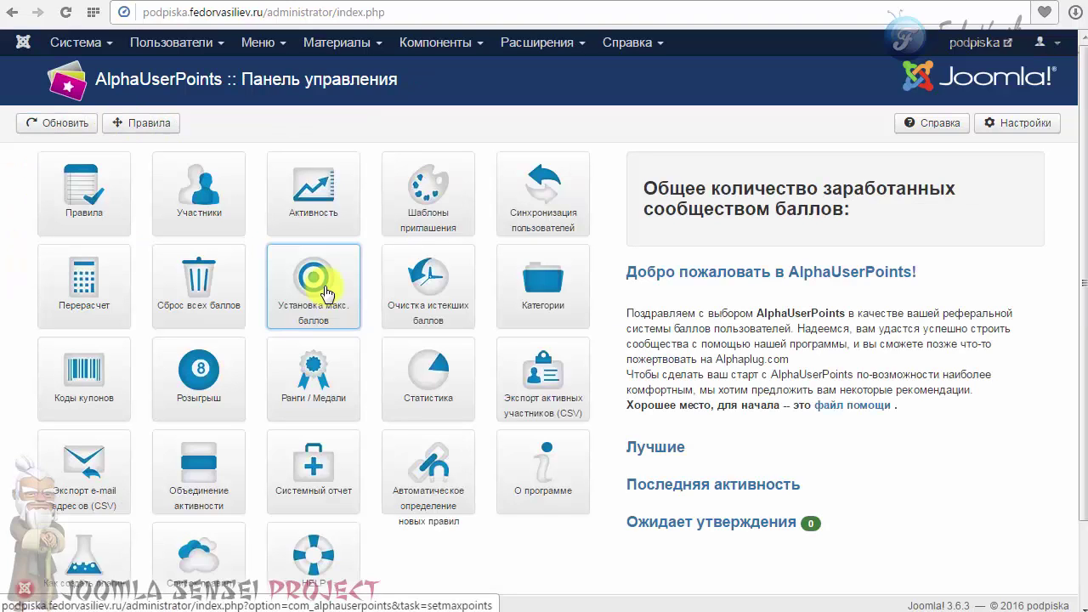
pyautogui.click(421, 278)
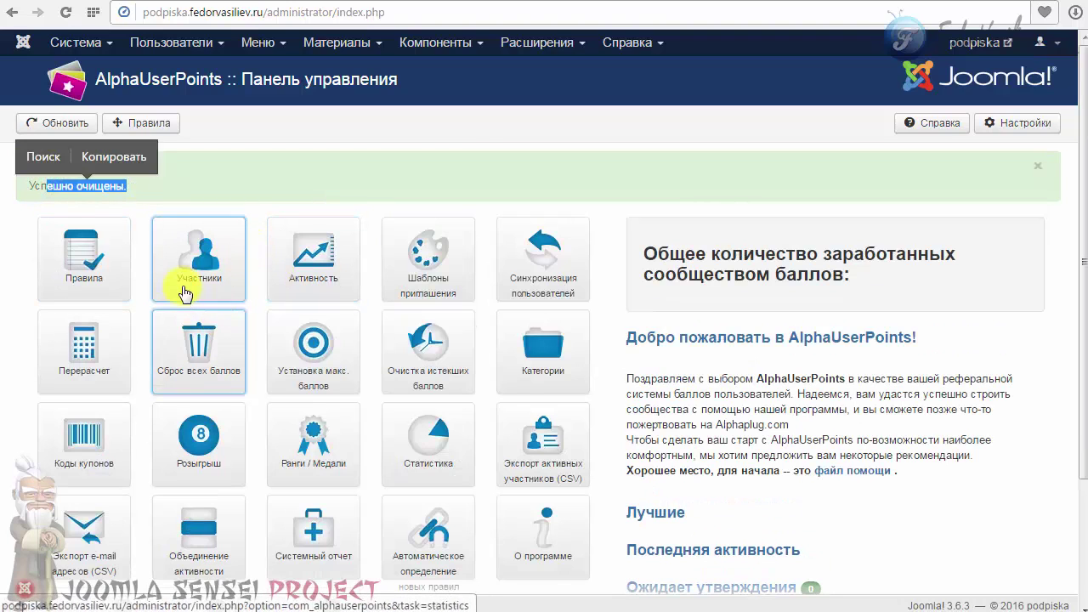
pyautogui.click(292, 264)
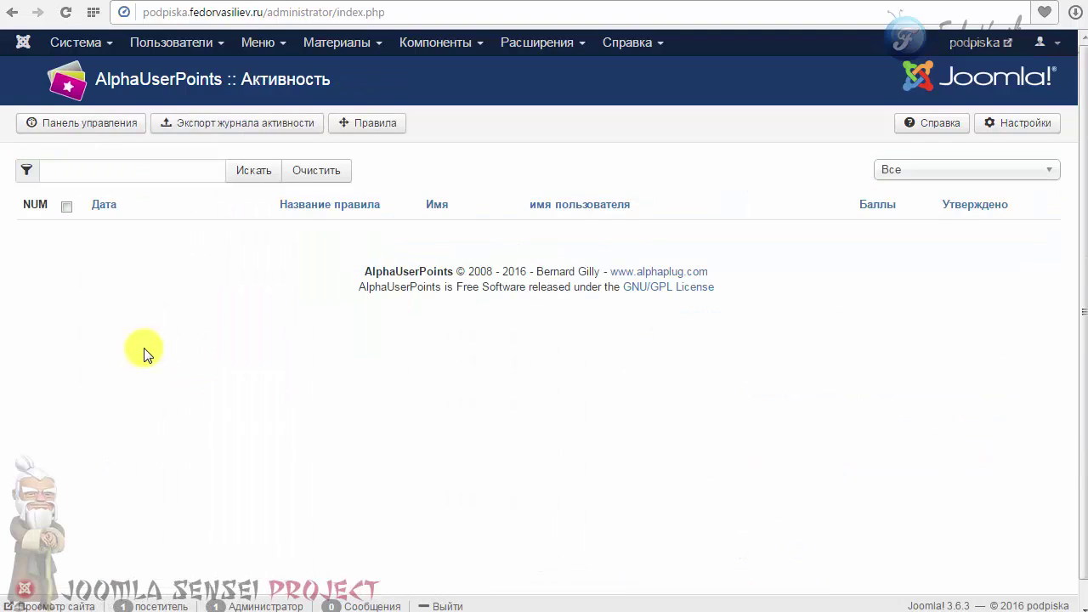
pyautogui.scroll(-1, 145, 355)
pyautogui.scroll(1, 145, 354)
pyautogui.scroll(-1, 564, 431)
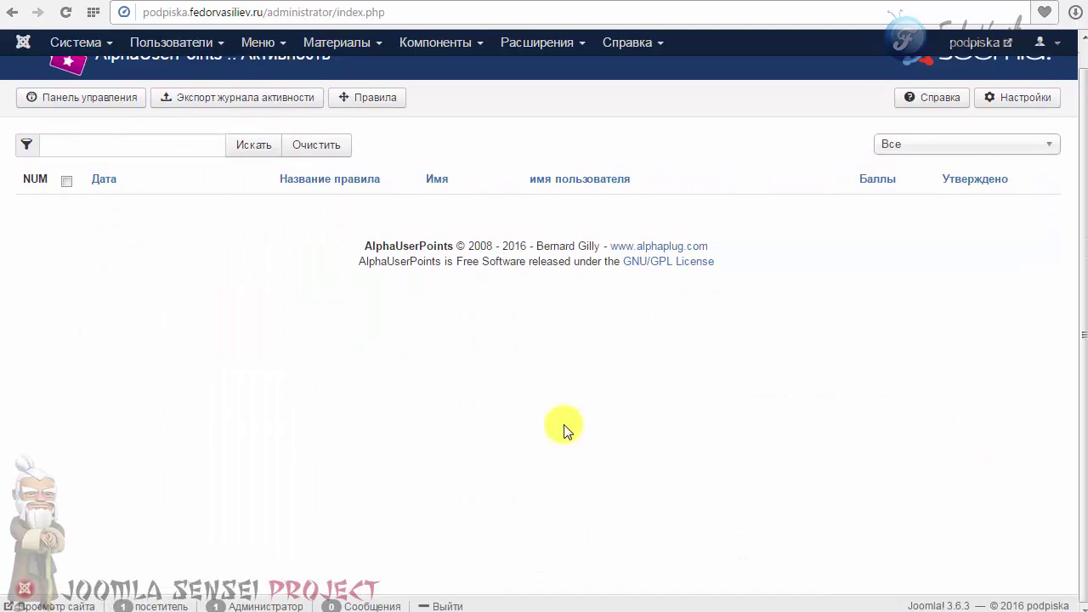
pyautogui.scroll(1, 340, 365)
pyautogui.click(85, 125)
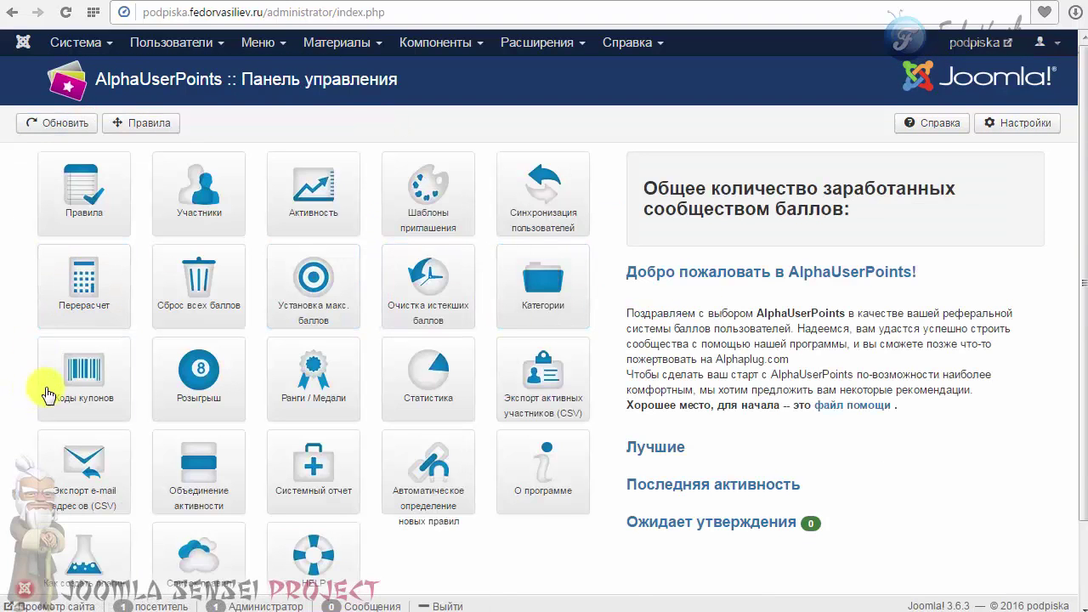
pyautogui.click(403, 367)
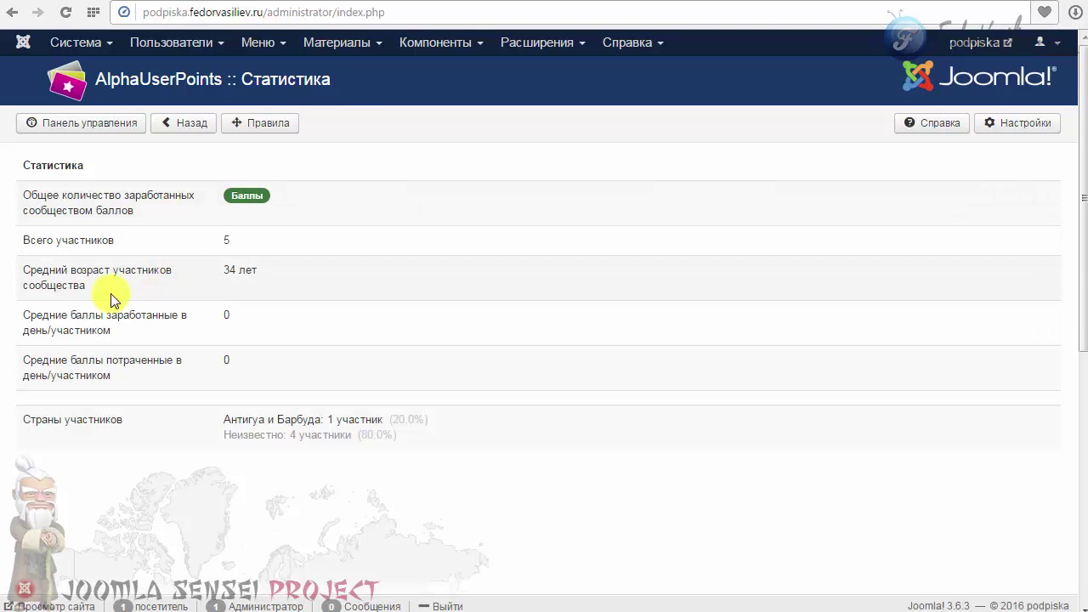
pyautogui.moveTo(45, 189); pyautogui.dragTo(73, 278)
pyautogui.click(105, 330)
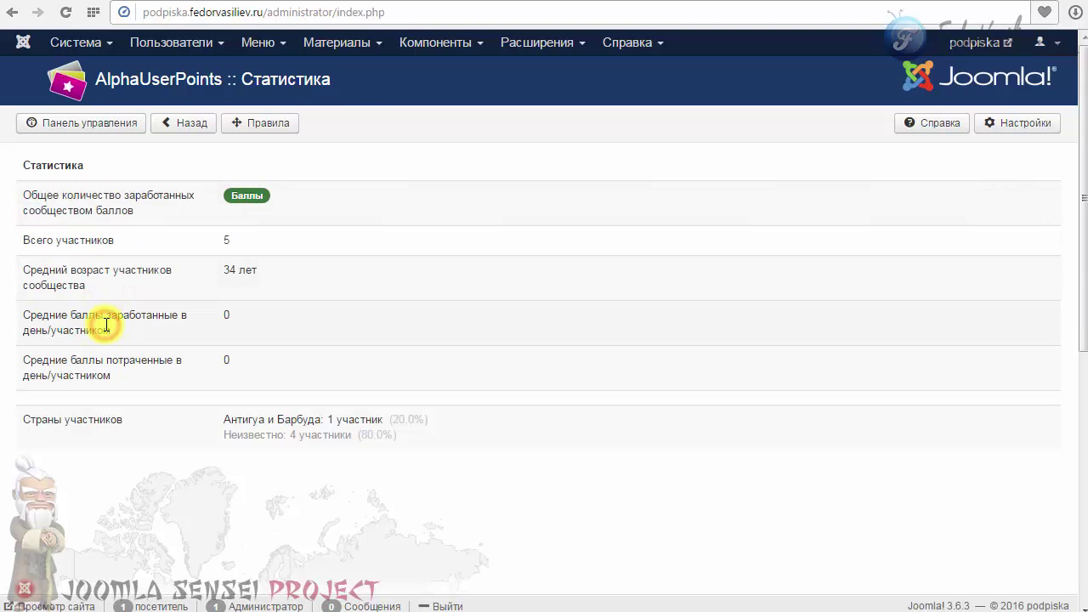
pyautogui.scroll(-4, 333, 295)
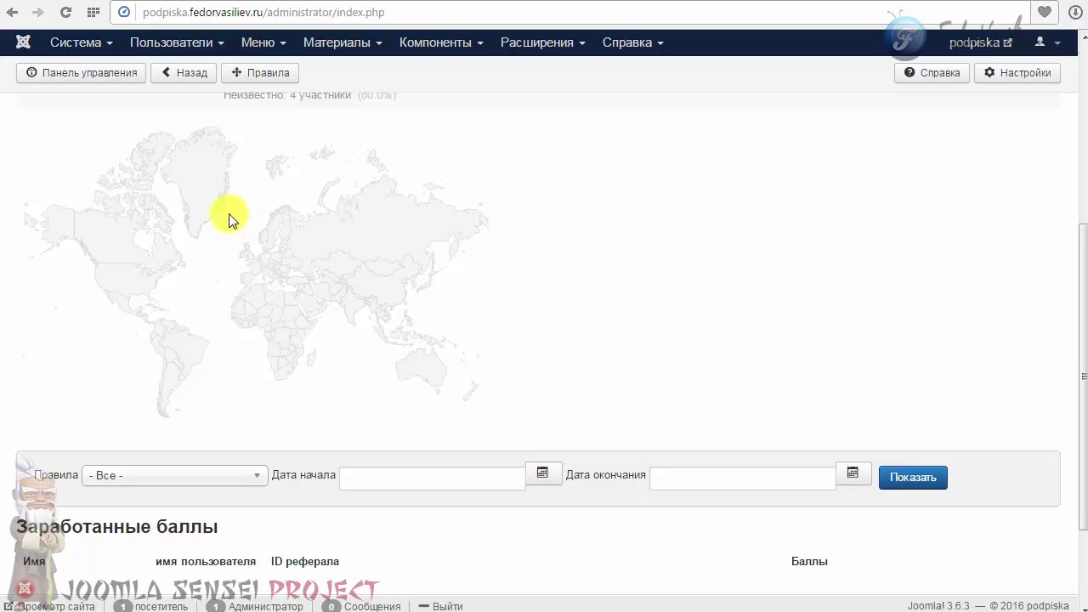
pyautogui.scroll(2, 372, 233)
pyautogui.moveTo(82, 249); pyautogui.dragTo(175, 243)
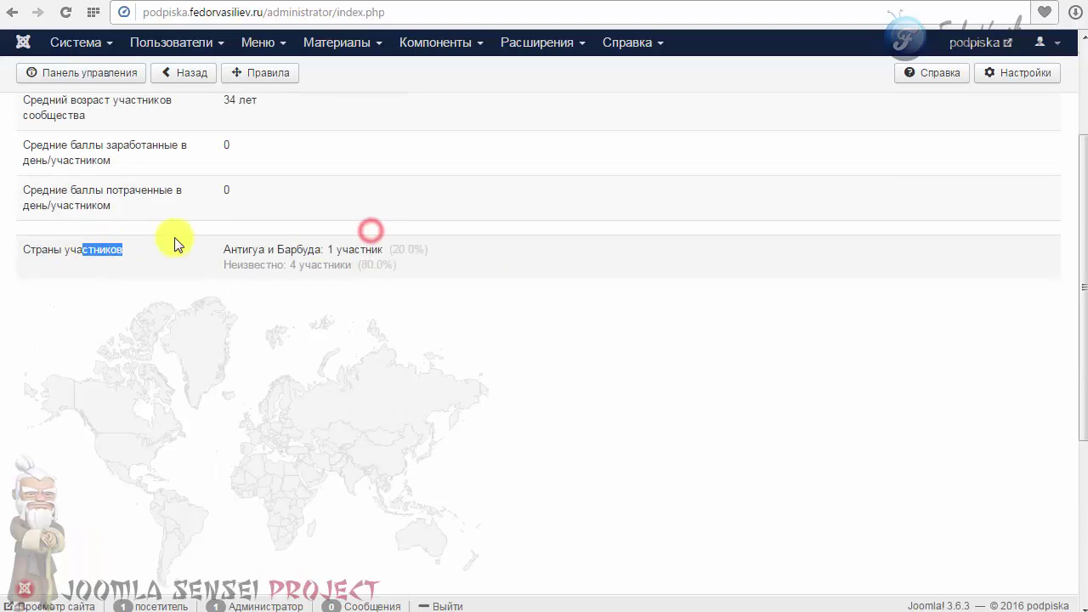
pyautogui.moveTo(434, 269); pyautogui.dragTo(272, 248)
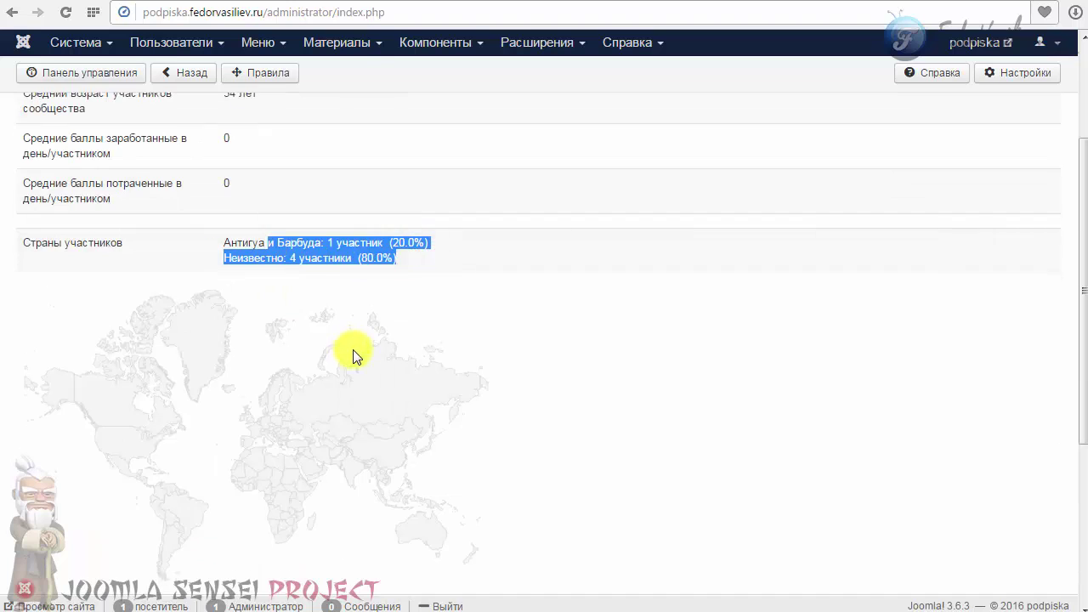
pyautogui.scroll(-3, 354, 354)
pyautogui.scroll(-1, 375, 325)
pyautogui.scroll(1, 375, 325)
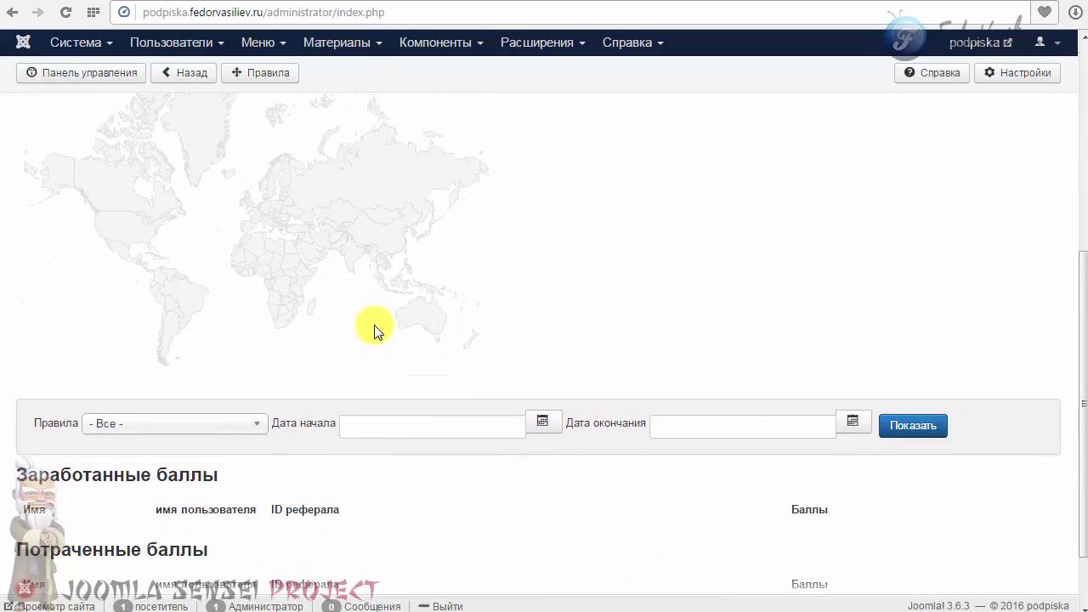
pyautogui.scroll(-1, 373, 325)
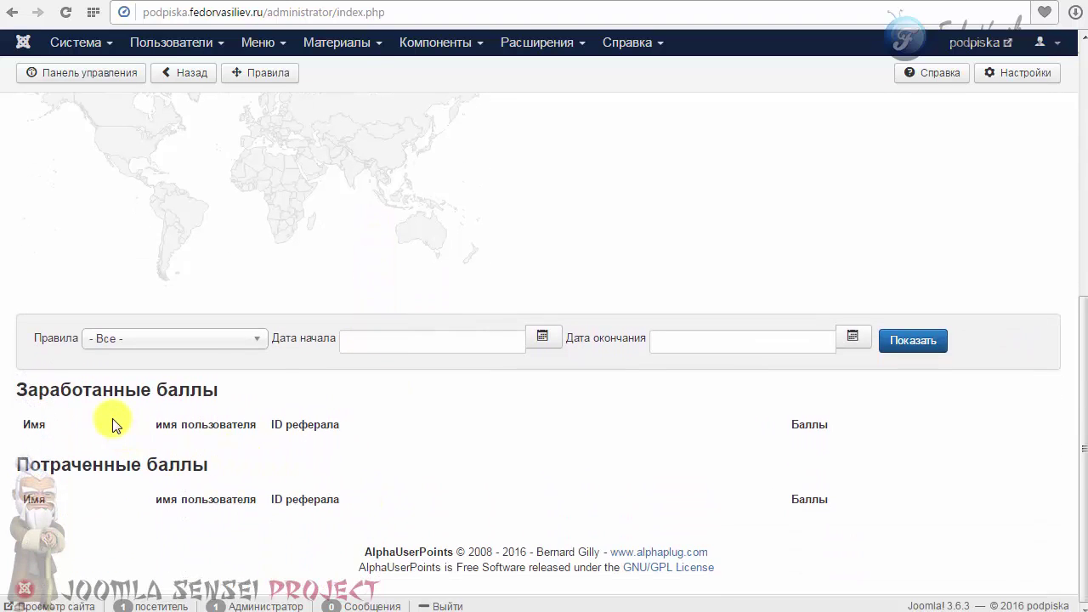
pyautogui.moveTo(114, 425); pyautogui.dragTo(444, 549)
pyautogui.click(544, 498)
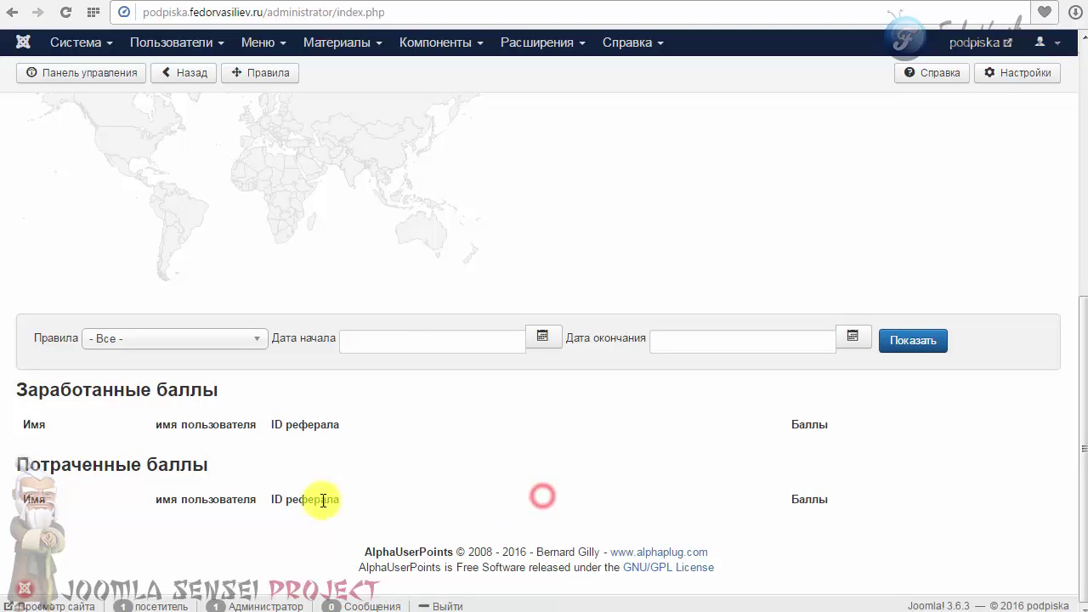
pyautogui.scroll(5, 75, 255)
pyautogui.click(72, 125)
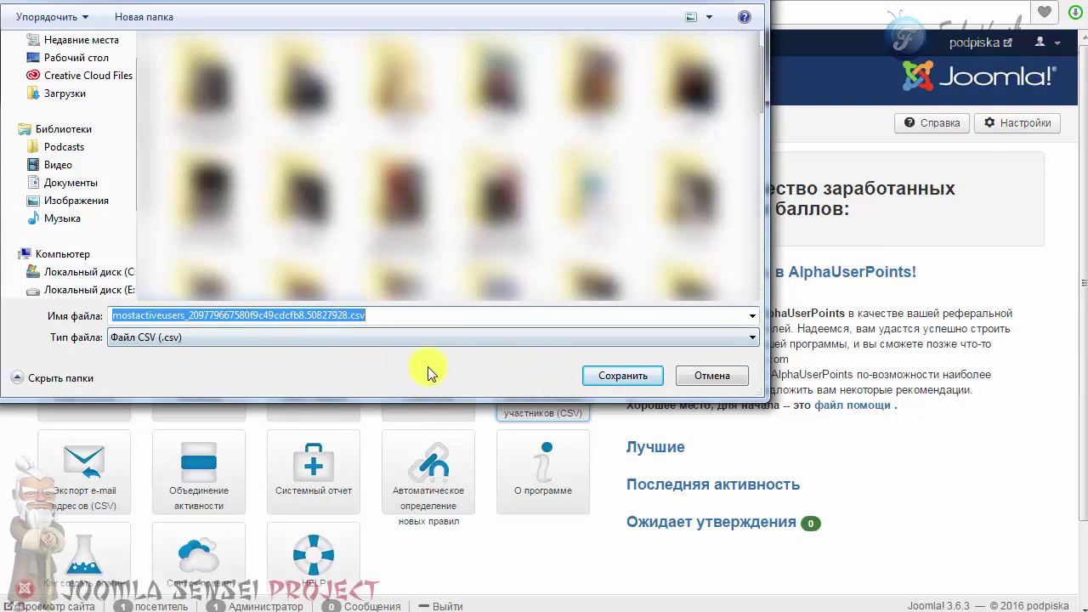
# Cancel the active members CSV save and export member e-mail addresses as CSV.
pyautogui.click(709, 376)
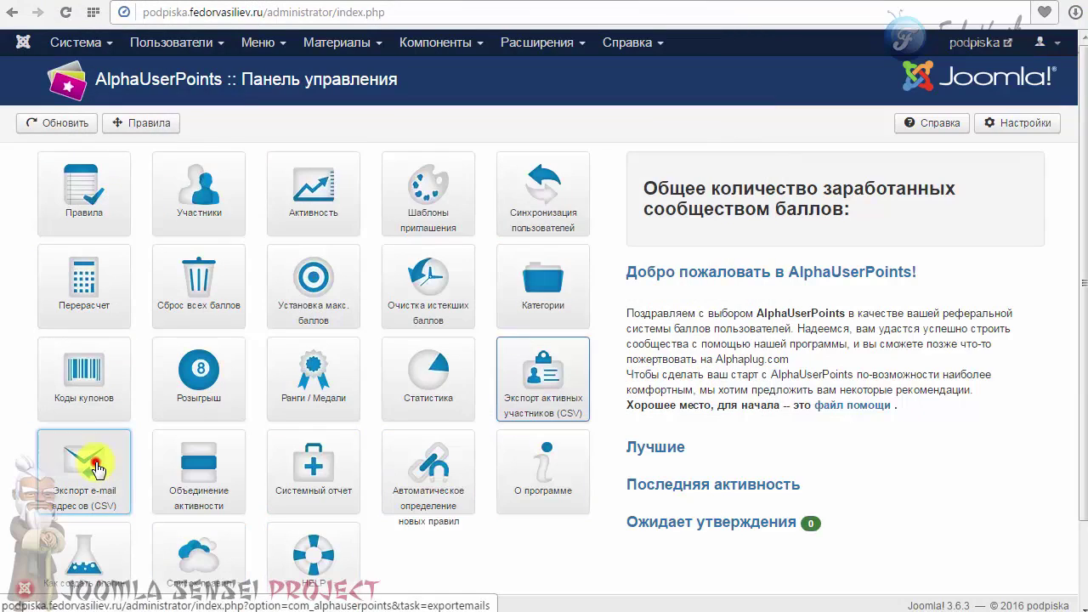
pyautogui.click(98, 468)
pyautogui.scroll(-2, 88, 368)
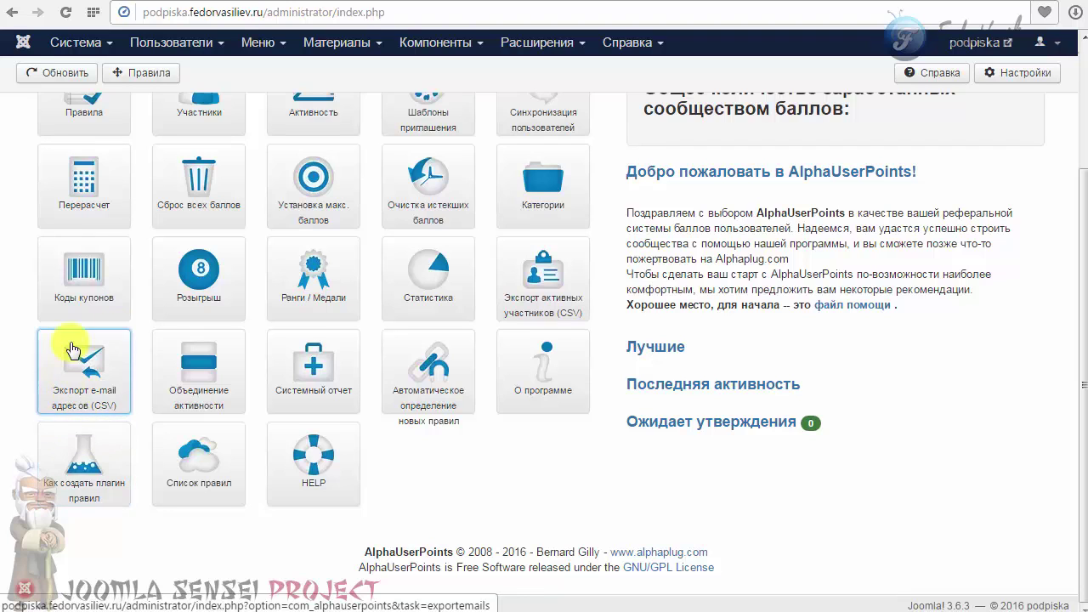
# Merge all activities in Объединение активности using 26 October 2016 as the date.
pyautogui.click(157, 384)
pyautogui.click(375, 225)
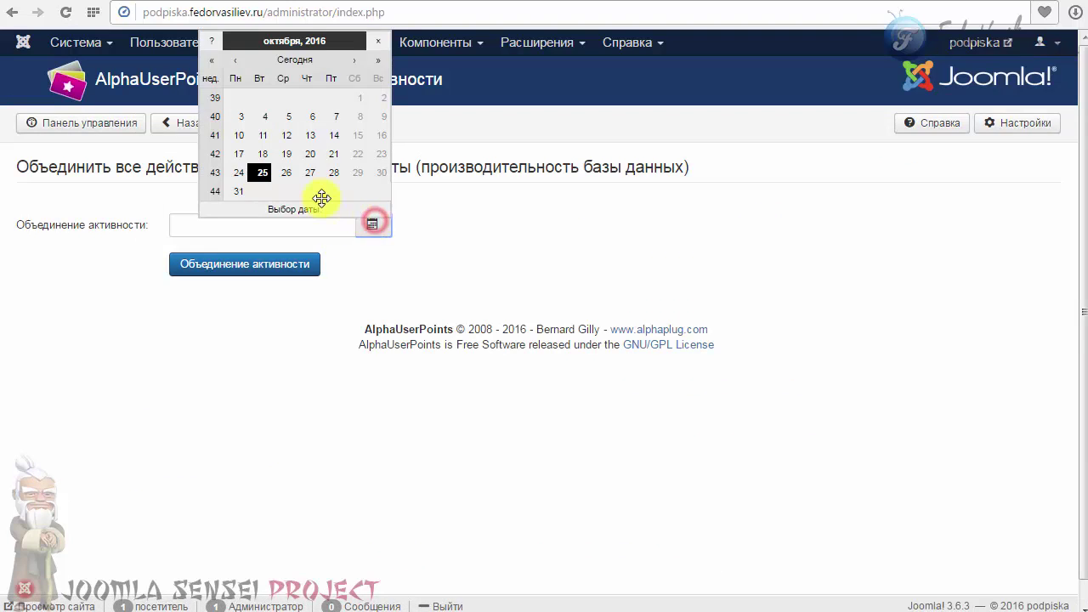
pyautogui.click(289, 173)
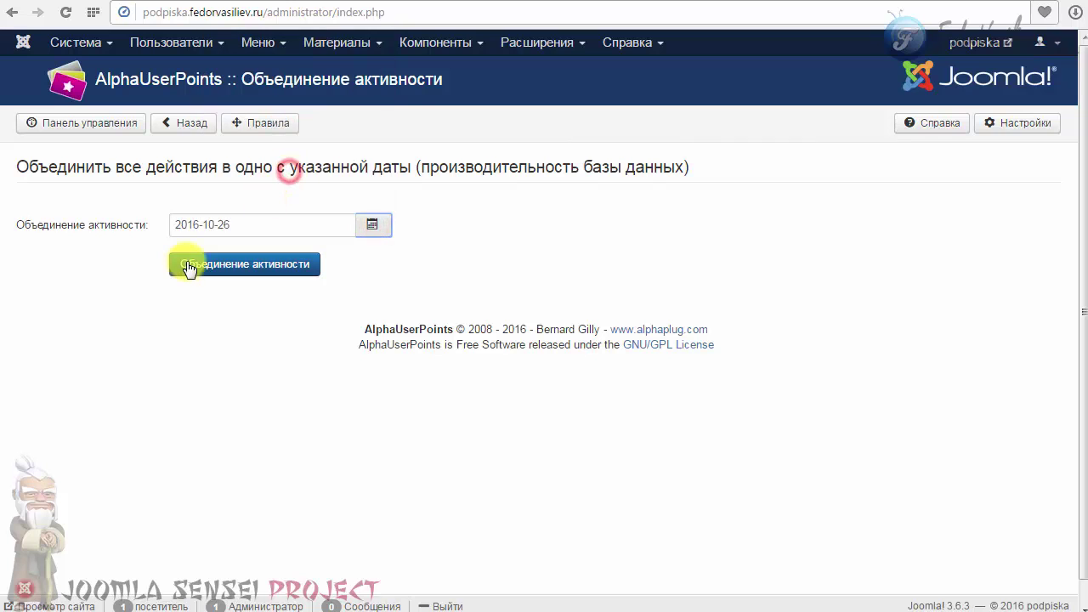
pyautogui.click(236, 267)
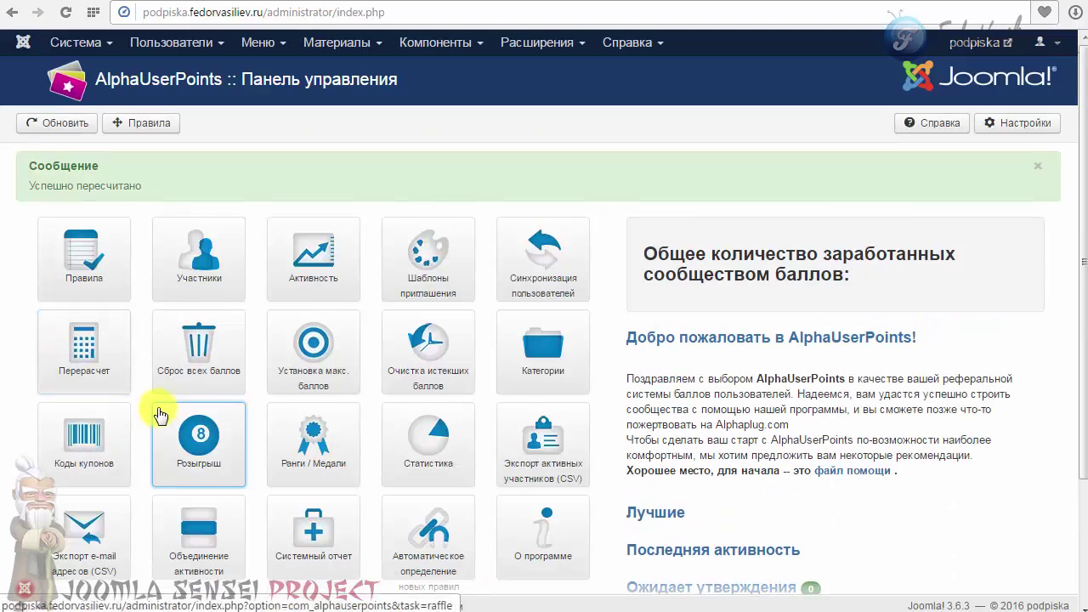
# Open the Системный отчет and copy the whole report using Выделить все and Копировать.
pyautogui.scroll(-2, 158, 408)
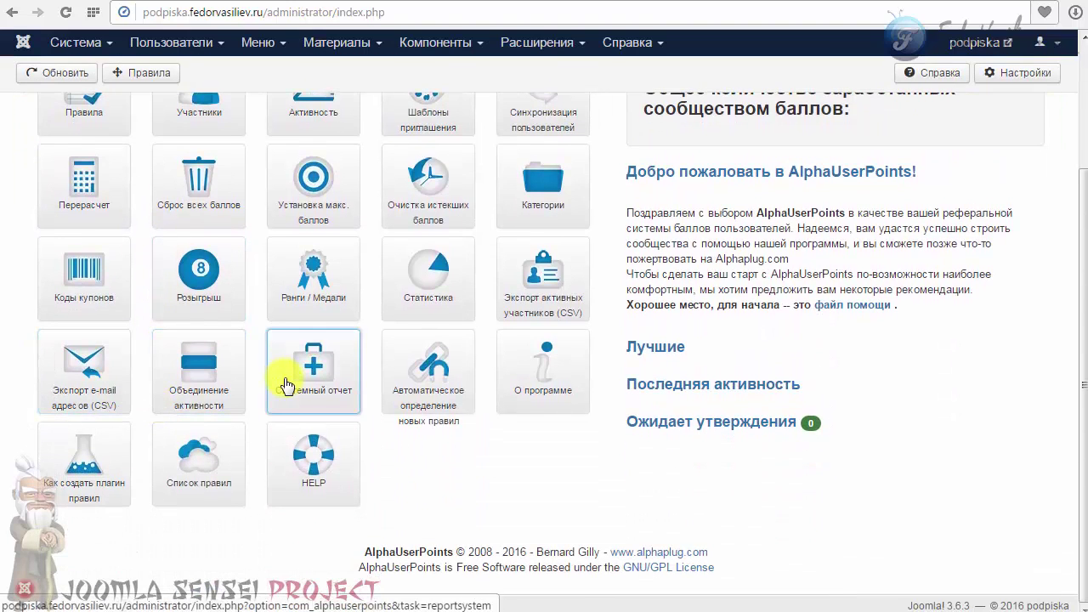
pyautogui.click(288, 384)
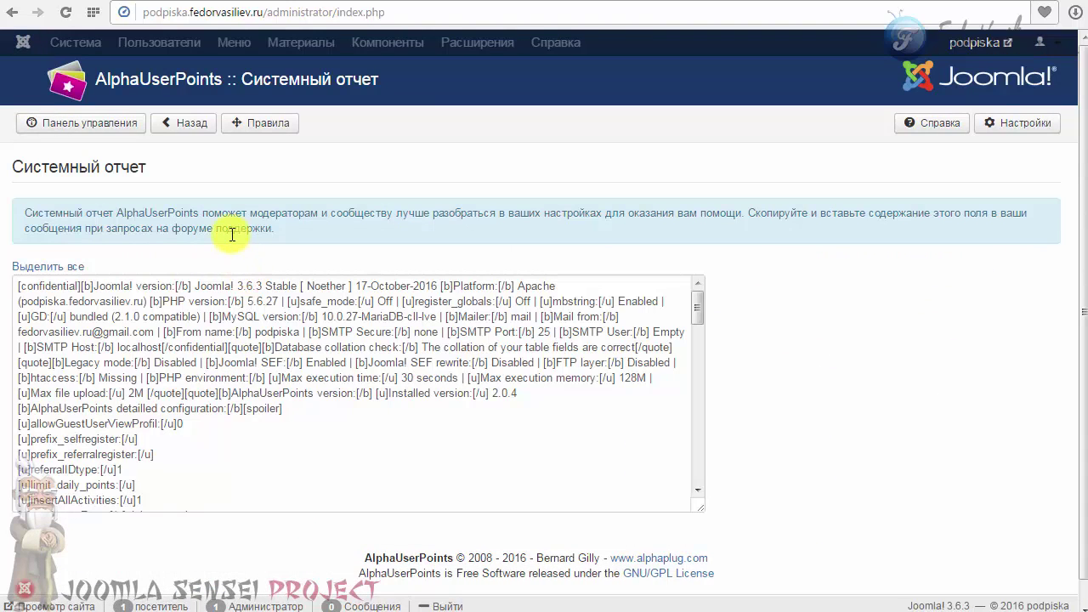
pyautogui.moveTo(174, 493); pyautogui.dragTo(17, 281)
pyautogui.moveTo(697, 315); pyautogui.dragTo(535, 274)
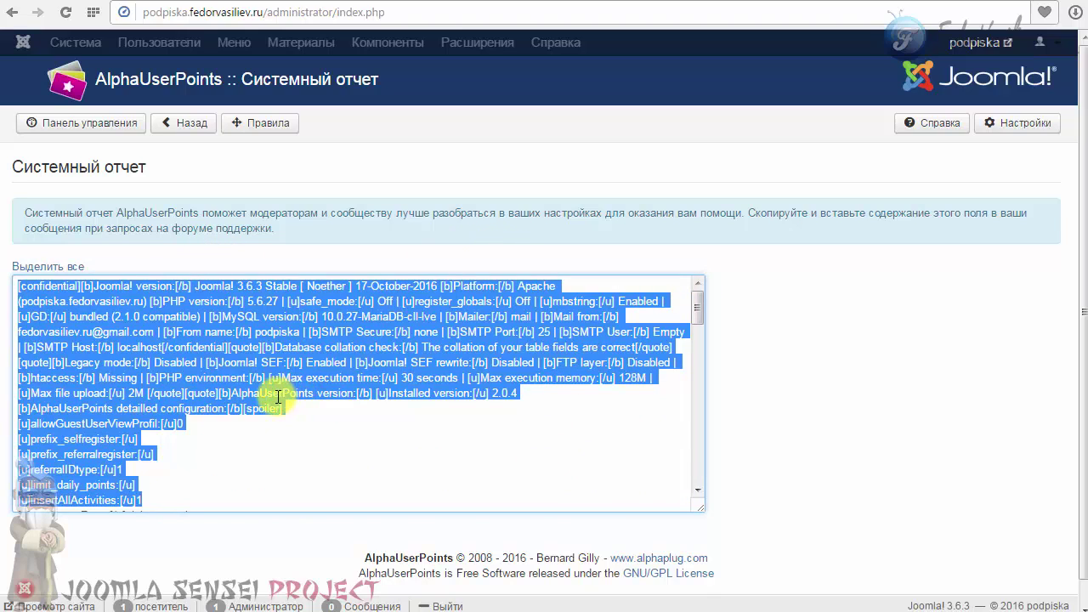
pyautogui.click(59, 333)
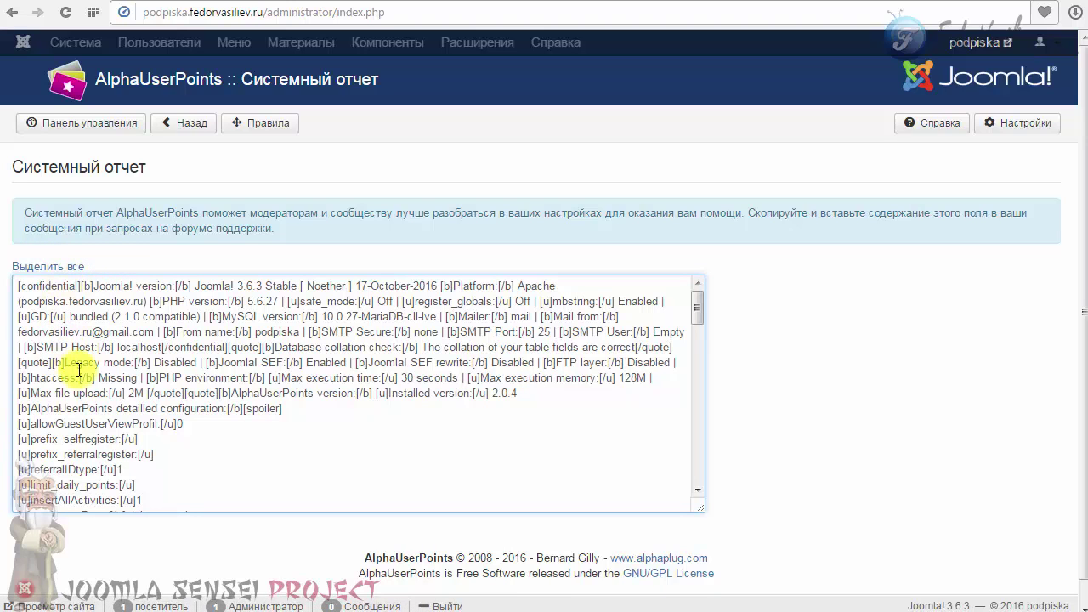
pyautogui.click(36, 266)
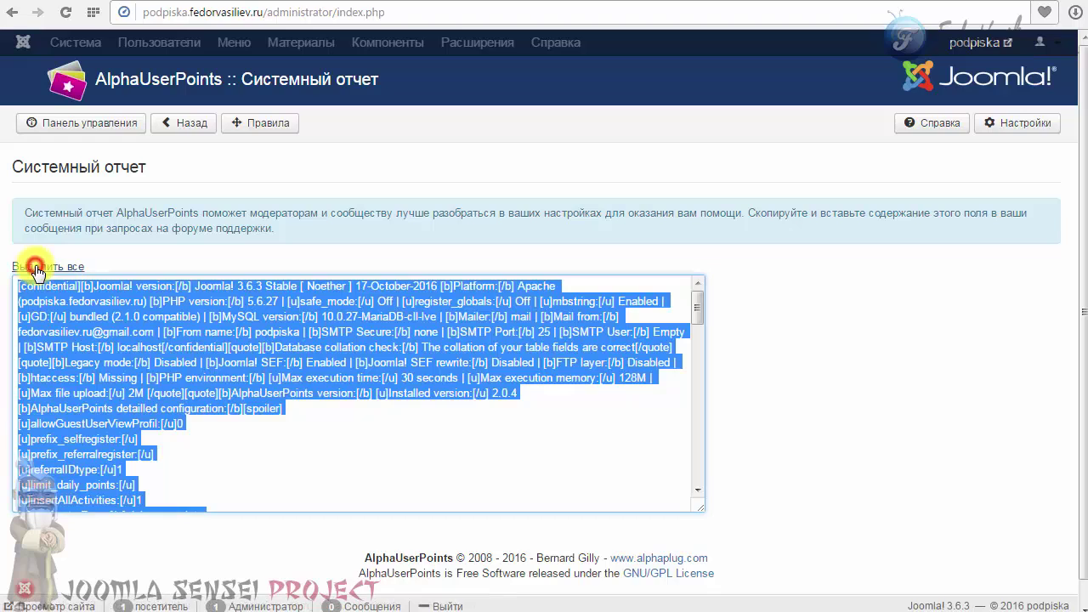
pyautogui.rightClick(85, 334)
pyautogui.click(134, 367)
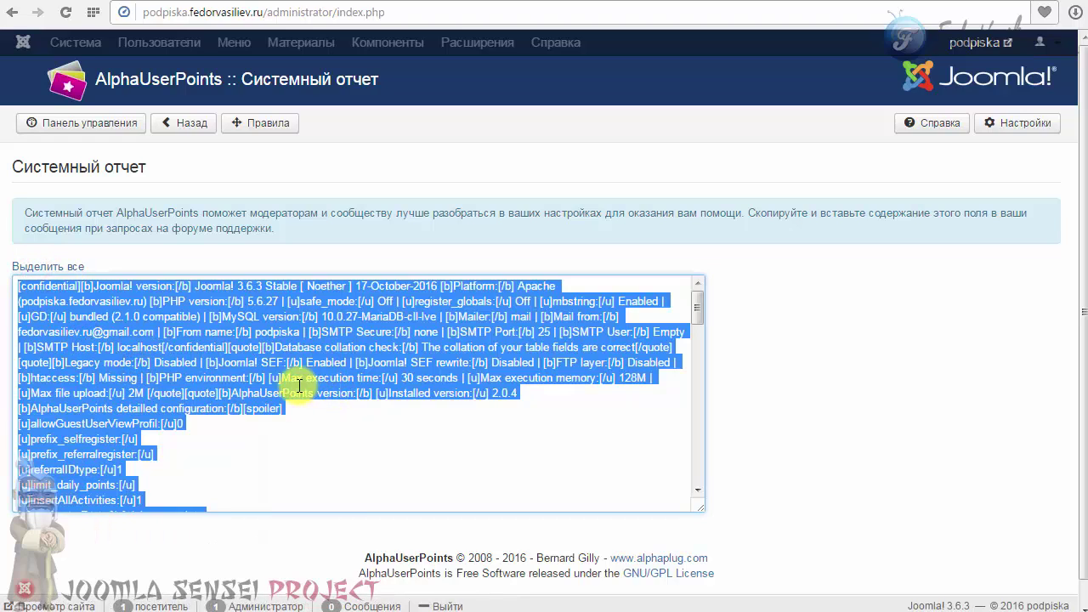
pyautogui.moveTo(698, 316)
pyautogui.mouseDown()
pyautogui.moveTo(696, 497)
pyautogui.moveTo(698, 307)
pyautogui.mouseUp()
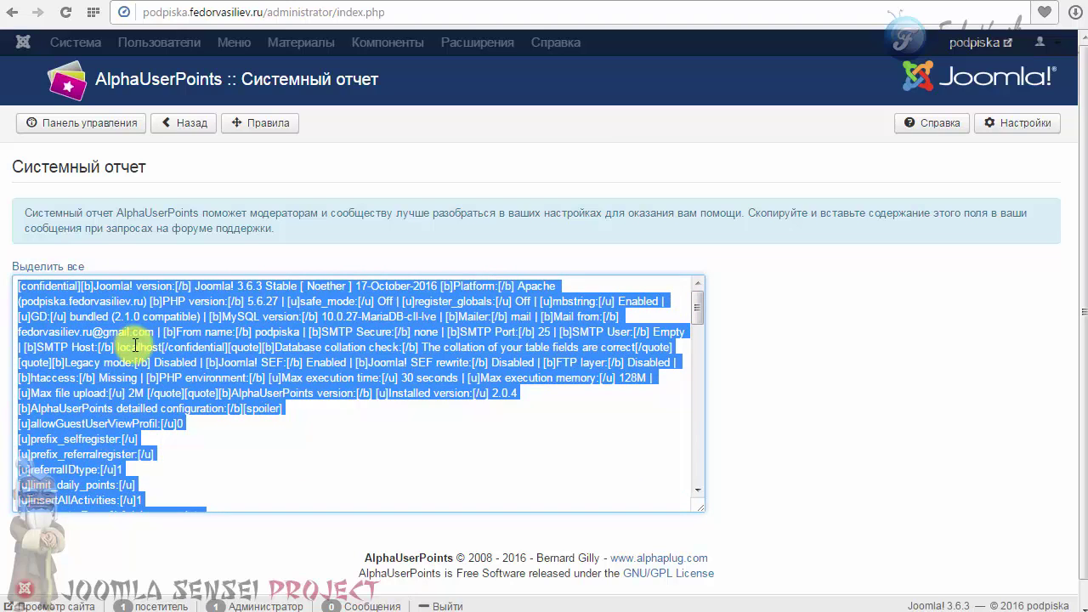
pyautogui.moveTo(46, 292); pyautogui.dragTo(145, 515)
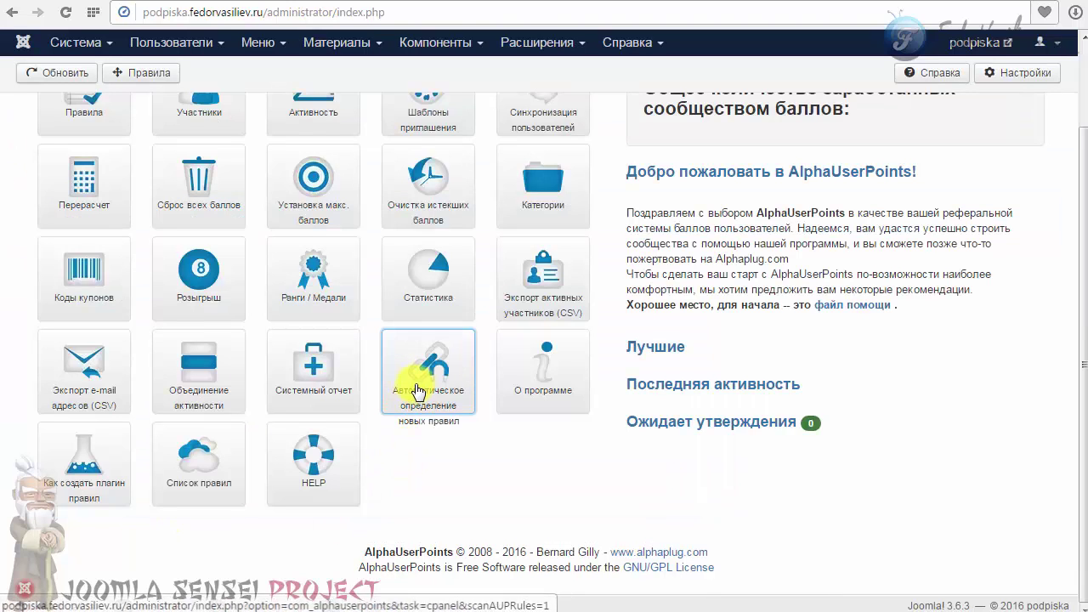
# Run new-rules auto-detection, then copy version 2.0.4 from the О программе page.
pyautogui.click(422, 368)
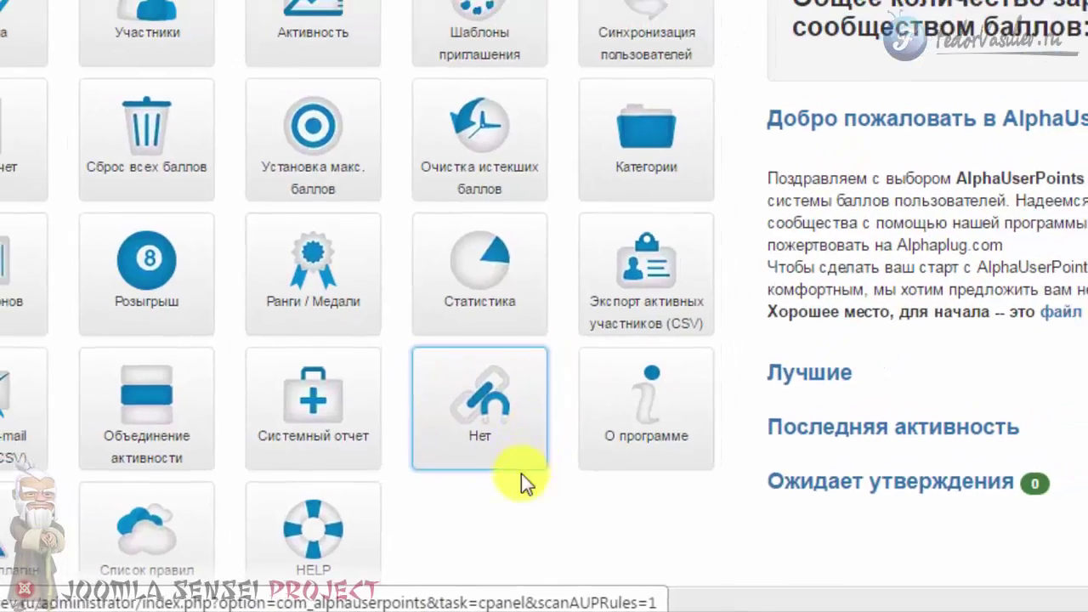
pyautogui.scroll(-3, 423, 462)
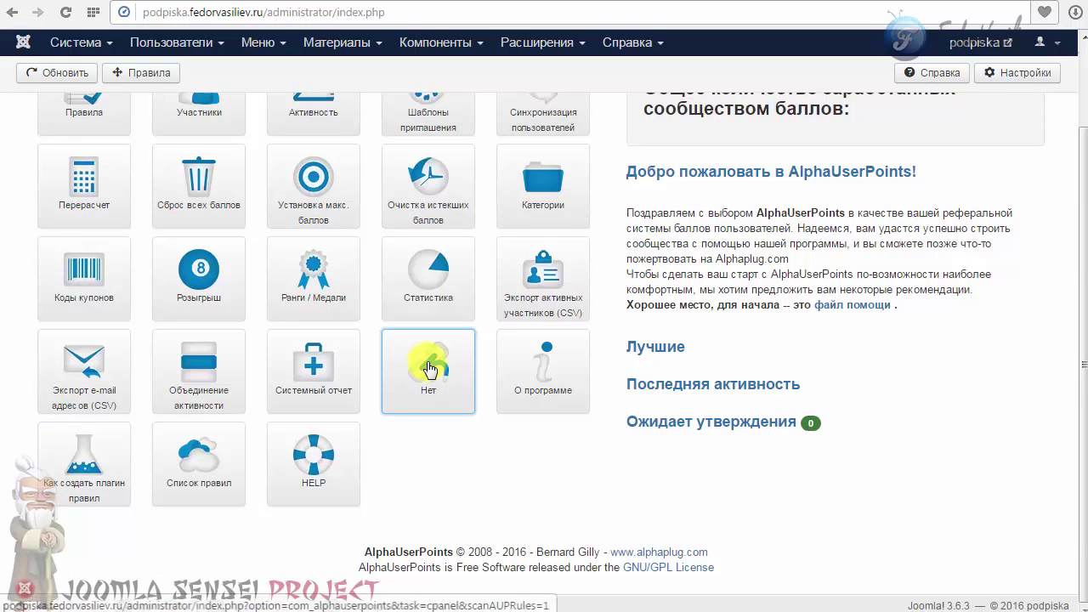
pyautogui.click(541, 365)
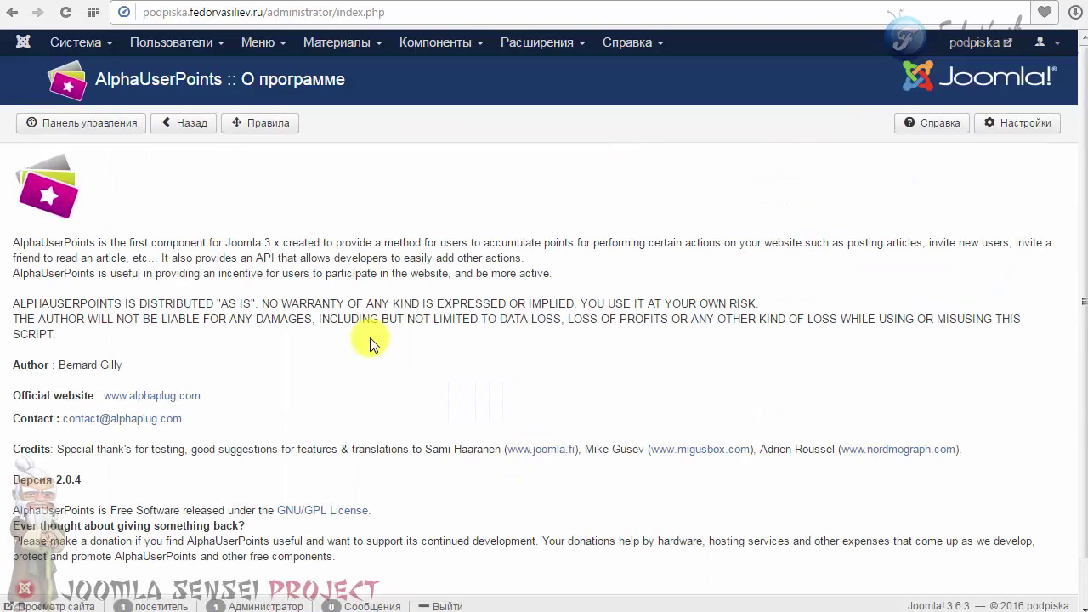
pyautogui.scroll(-1, 367, 341)
pyautogui.moveTo(101, 431); pyautogui.dragTo(24, 431)
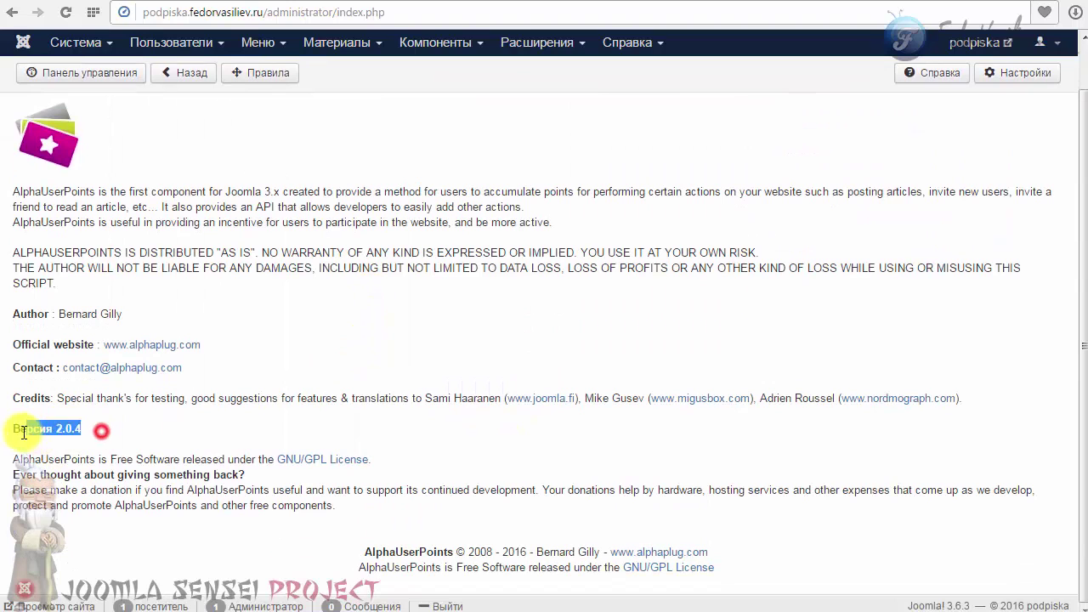
pyautogui.rightClick(21, 431)
pyautogui.click(76, 393)
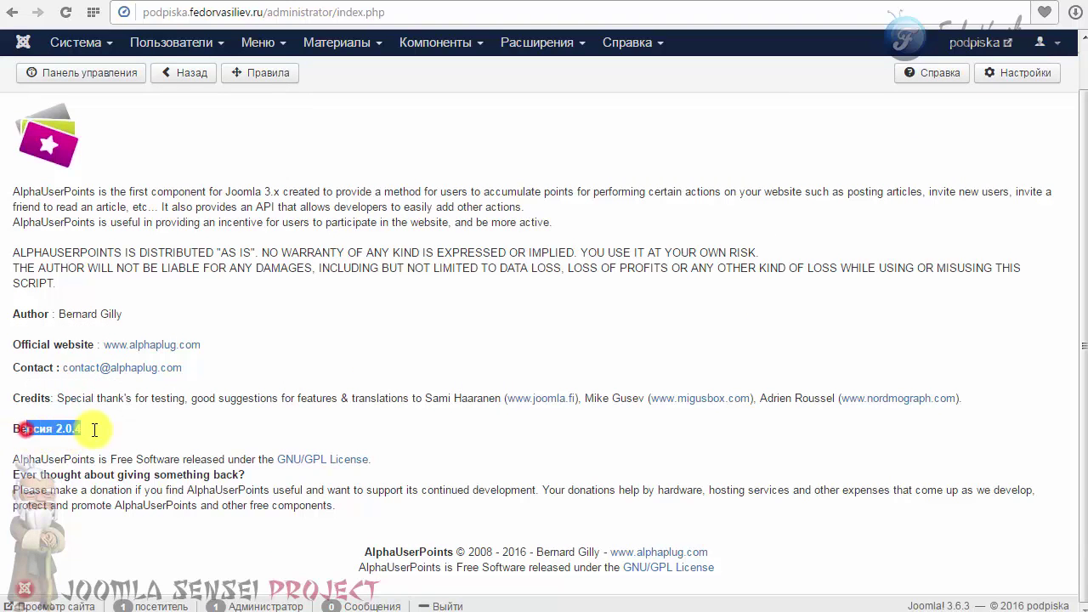
pyautogui.click(132, 439)
pyautogui.scroll(1, 51, 262)
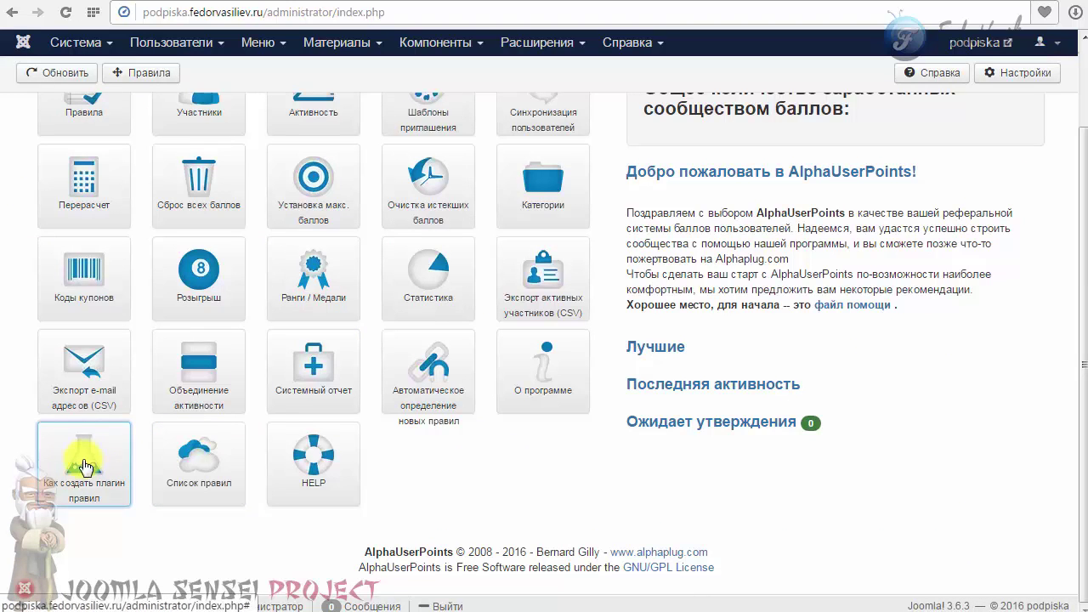
pyautogui.click(68, 464)
pyautogui.scroll(-3, 53, 486)
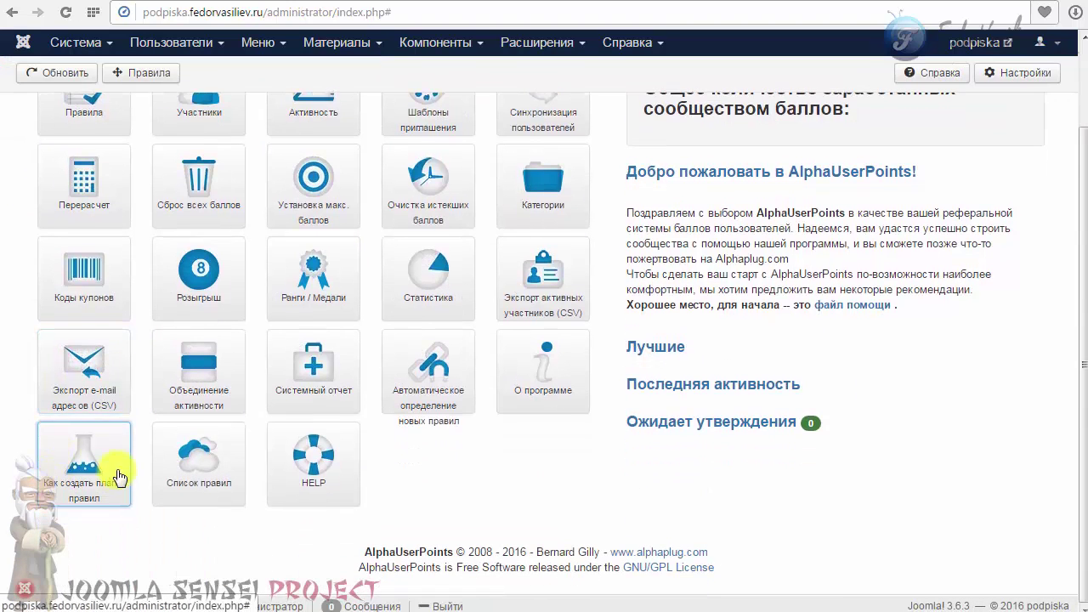
pyautogui.click(89, 461)
pyautogui.scroll(-2, 92, 461)
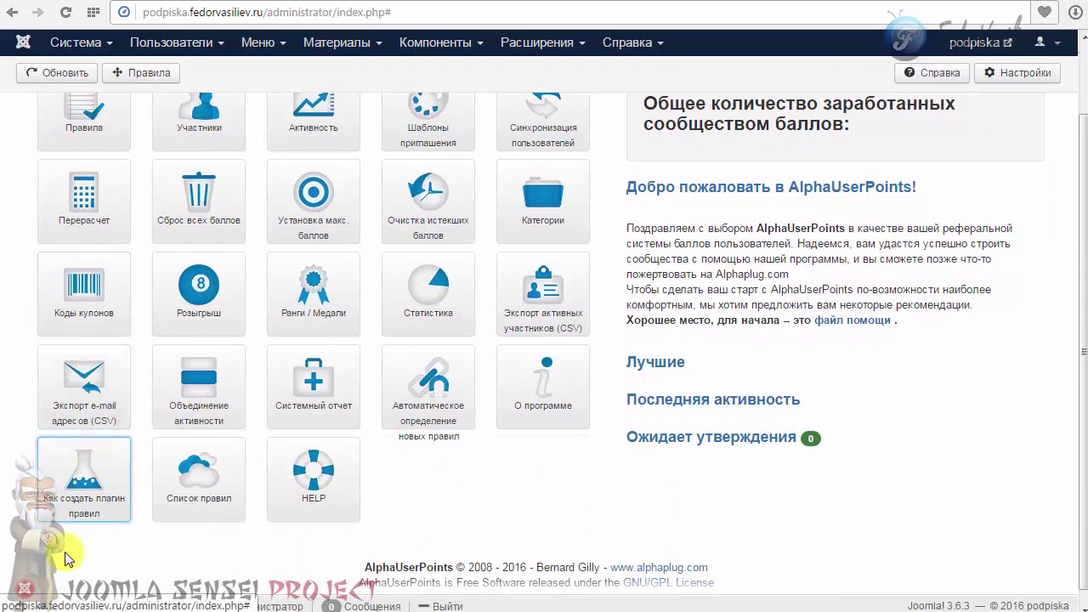
pyautogui.click(85, 466)
pyautogui.scroll(-2, 85, 467)
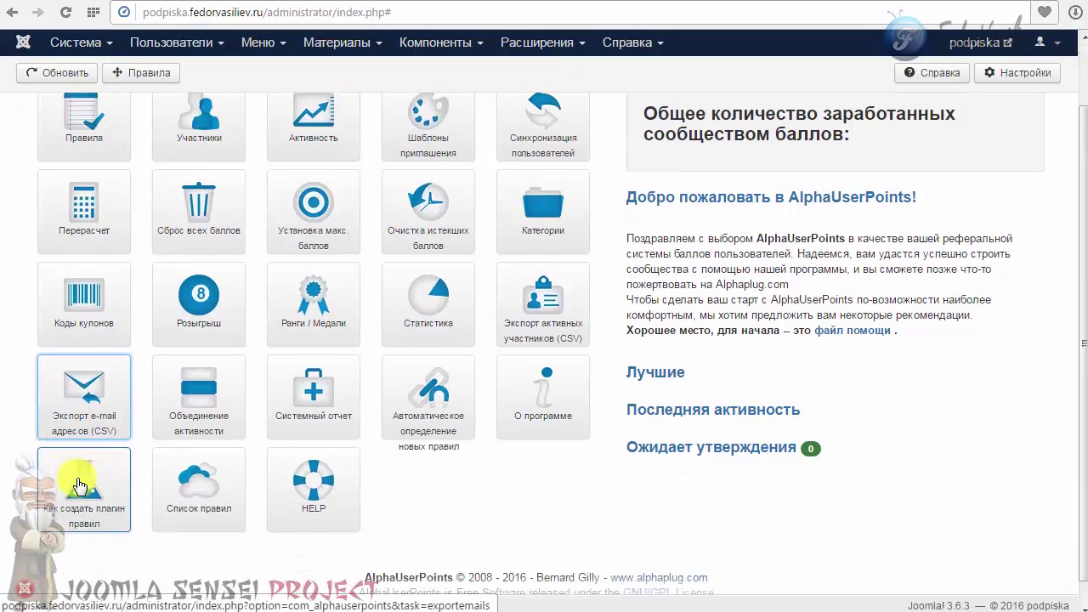
pyautogui.scroll(2, 243, 306)
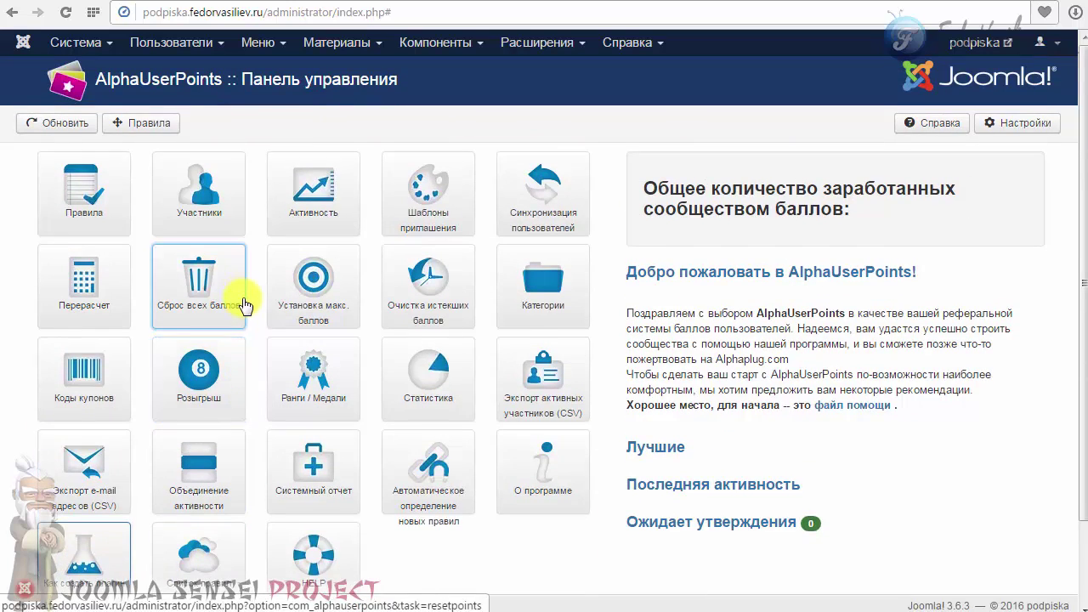
pyautogui.scroll(-2, 230, 303)
pyautogui.click(103, 459)
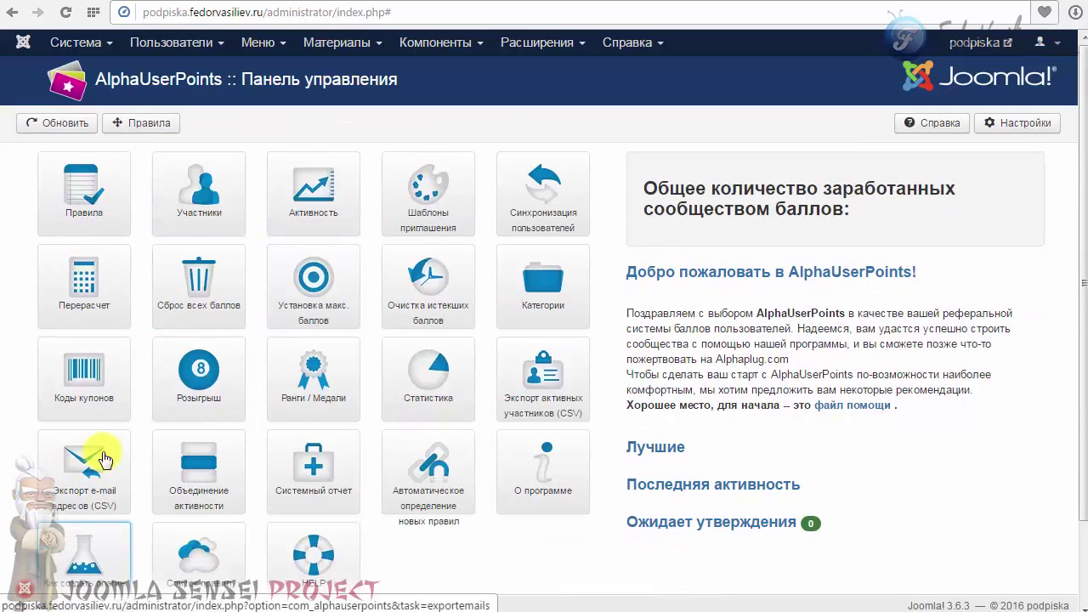
pyautogui.click(80, 208)
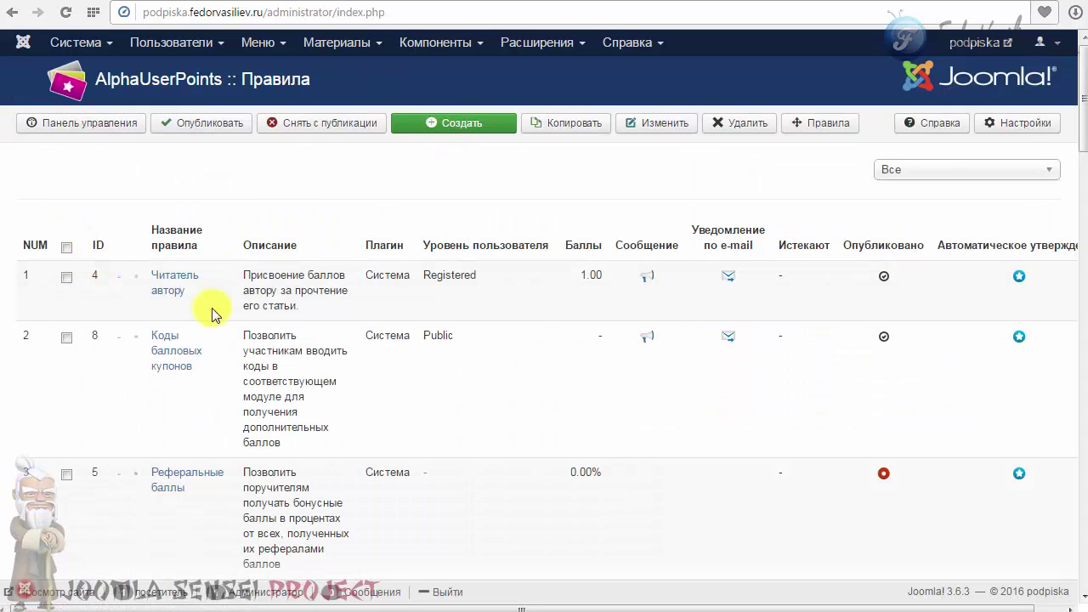
pyautogui.click(450, 128)
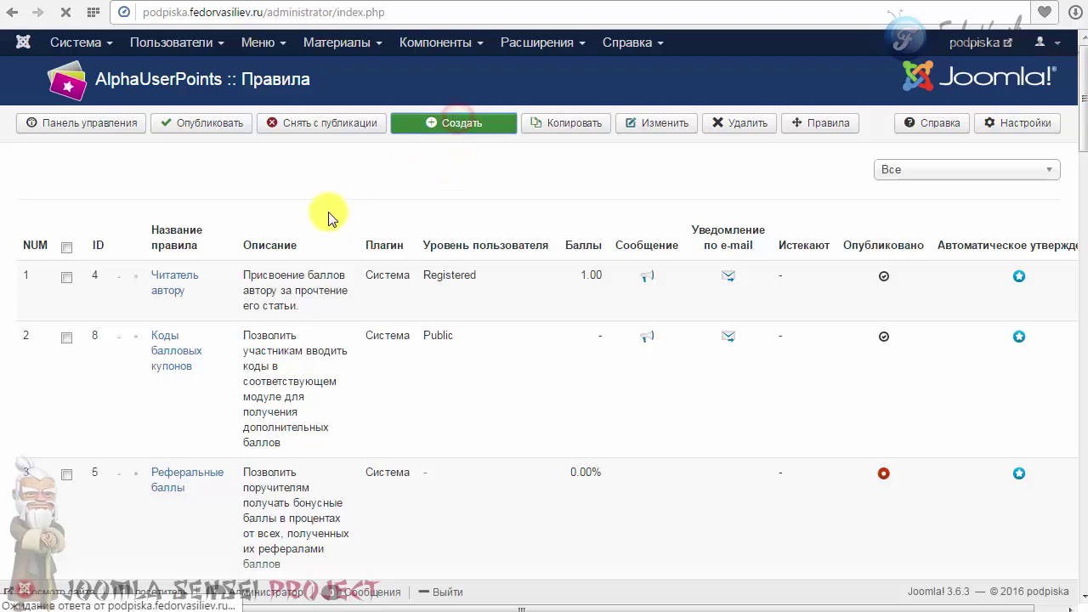
pyautogui.scroll(-3, 328, 213)
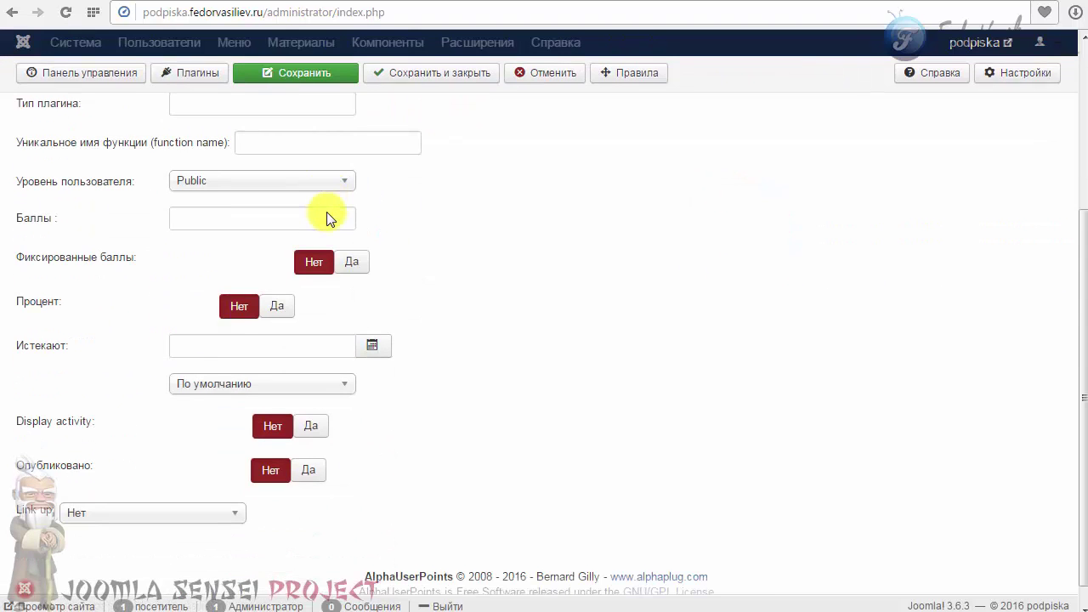
pyautogui.scroll(3, 329, 213)
pyautogui.click(162, 166)
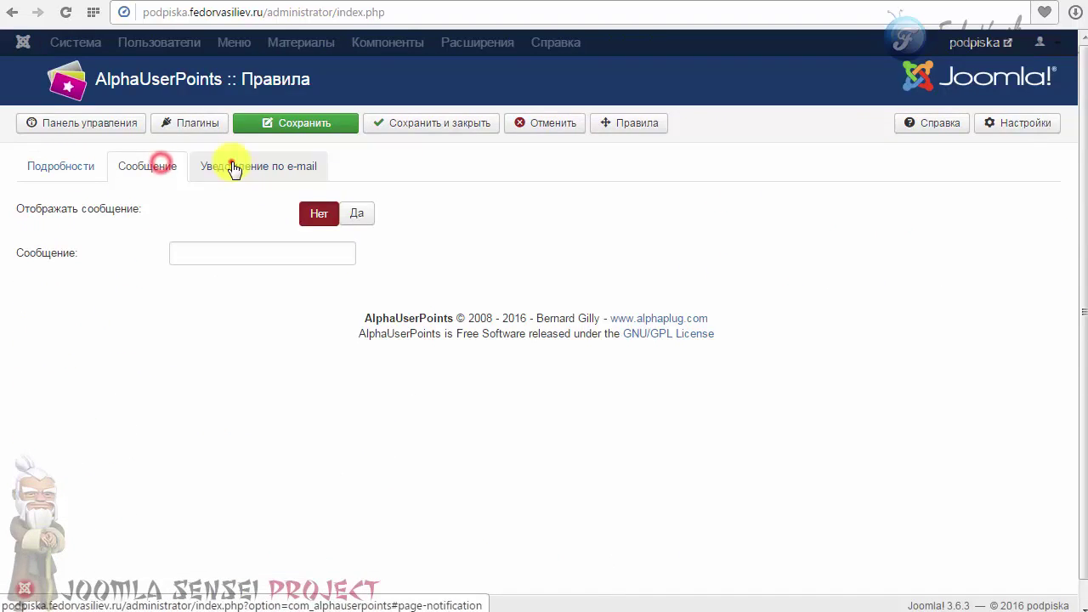
pyautogui.click(231, 163)
pyautogui.click(125, 168)
pyautogui.click(68, 166)
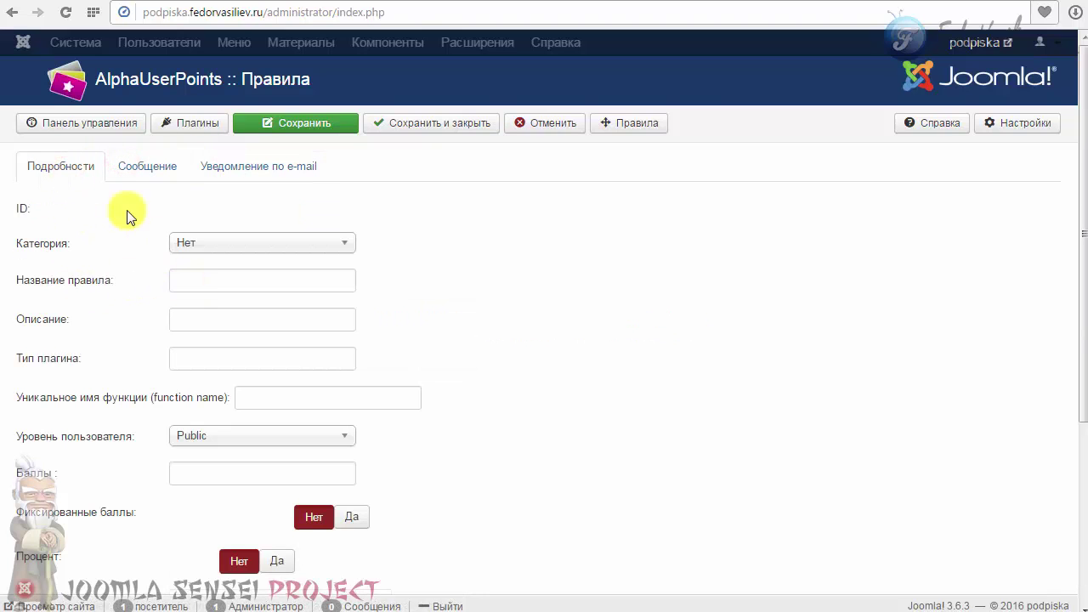
pyautogui.click(96, 128)
pyautogui.scroll(-2, 85, 264)
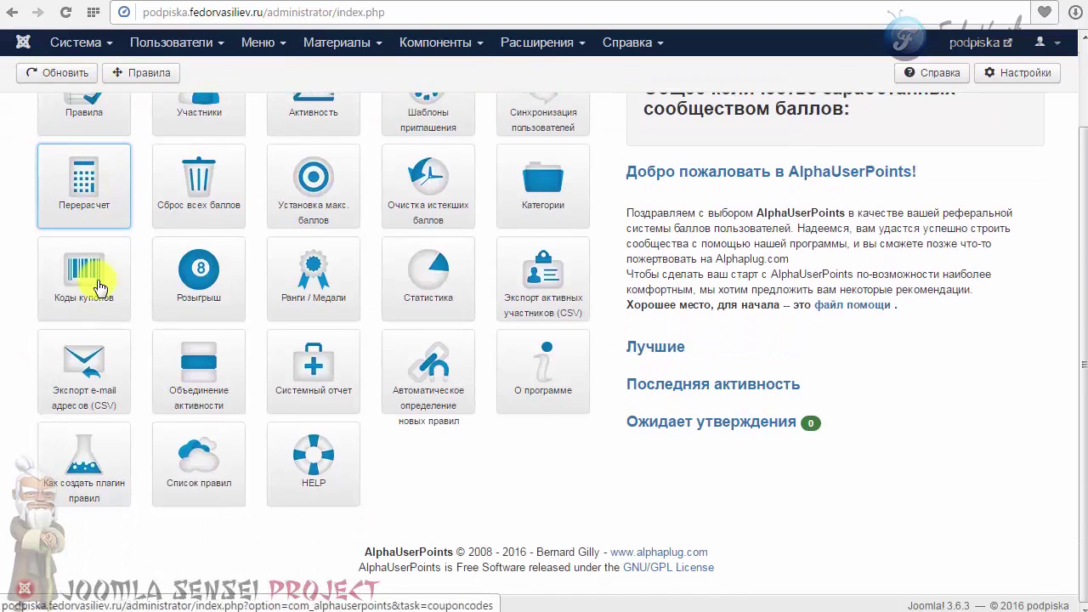
pyautogui.click(187, 460)
pyautogui.moveTo(214, 146); pyautogui.dragTo(481, 39)
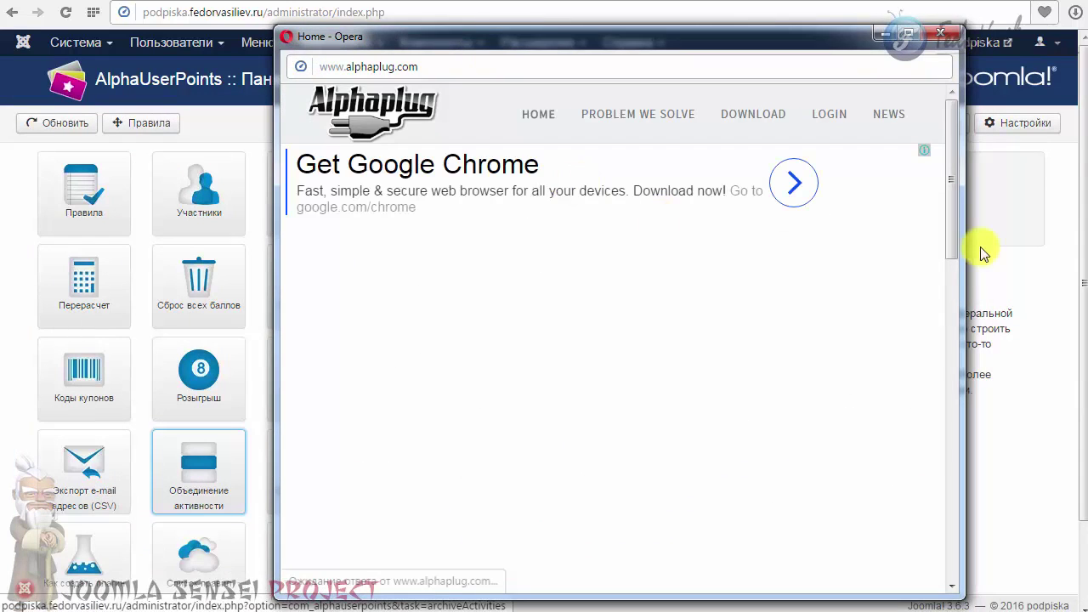
pyautogui.moveTo(951, 173)
pyautogui.mouseDown()
pyautogui.moveTo(925, 360)
pyautogui.moveTo(932, 457)
pyautogui.moveTo(946, 163)
pyautogui.mouseUp()
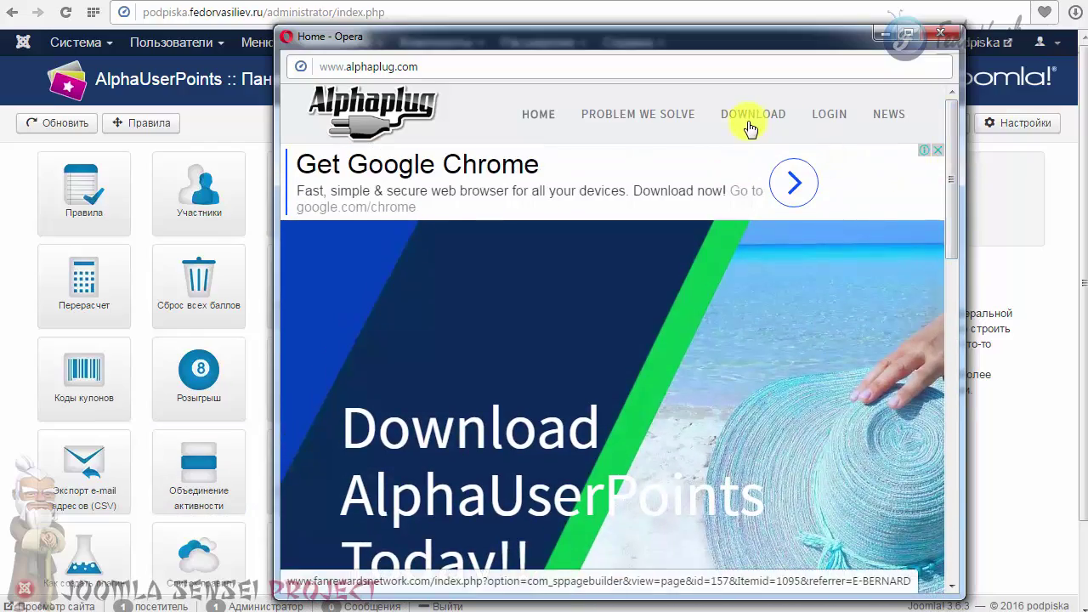
pyautogui.moveTo(953, 163); pyautogui.dragTo(930, 150)
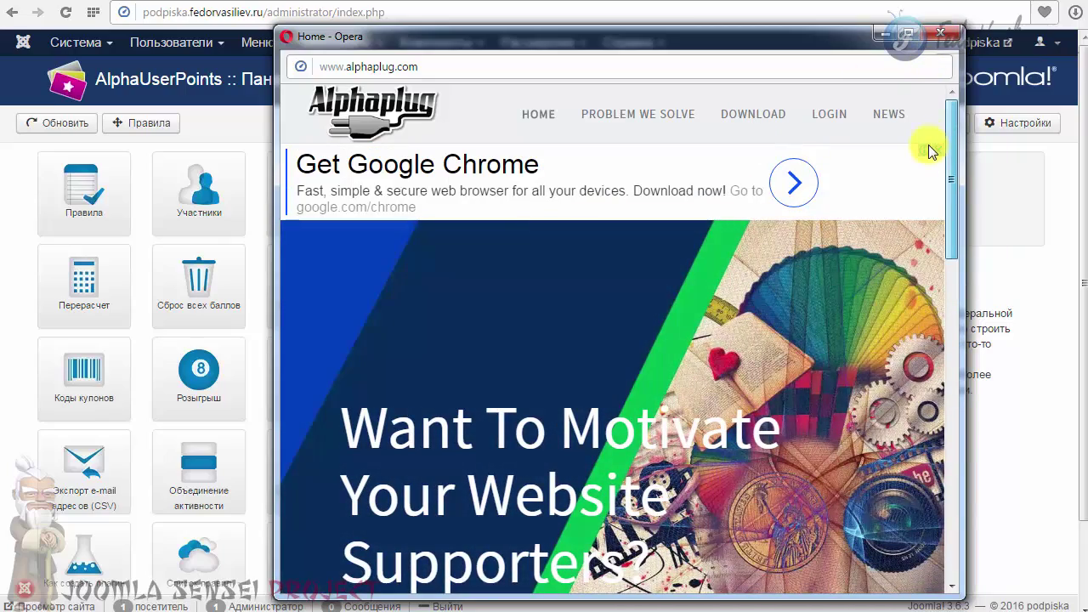
pyautogui.click(944, 34)
pyautogui.scroll(-2, 340, 383)
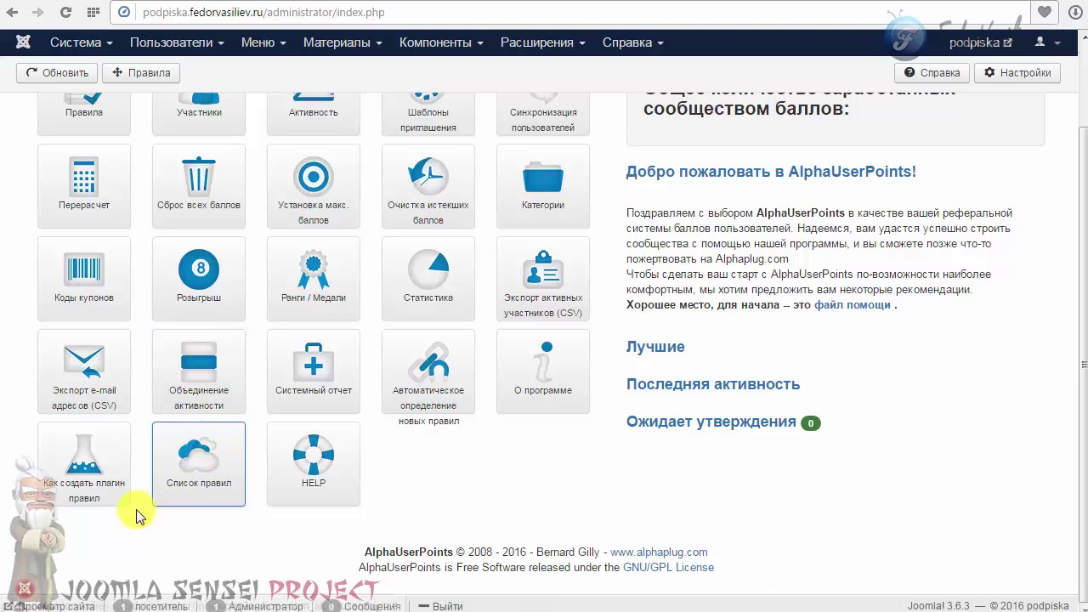
pyautogui.scroll(2, 217, 391)
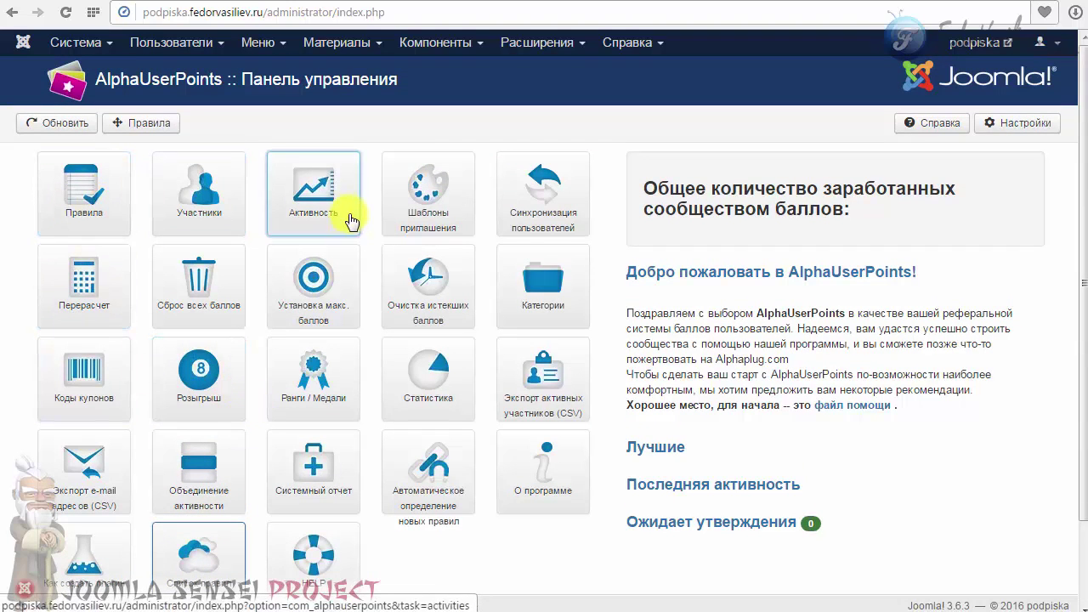
pyautogui.scroll(-2, 366, 272)
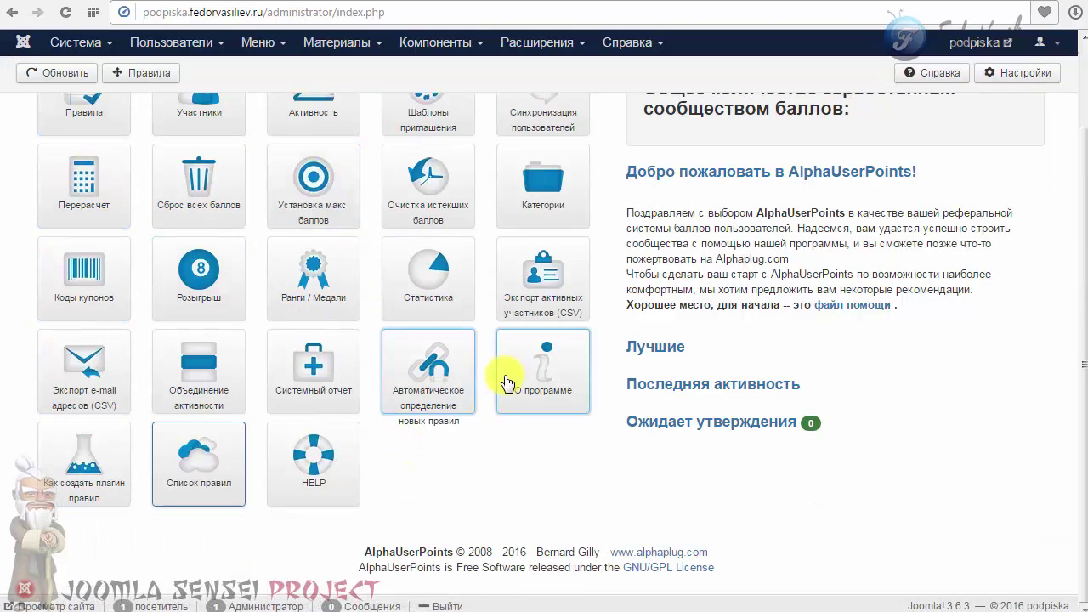
pyautogui.scroll(2, 600, 438)
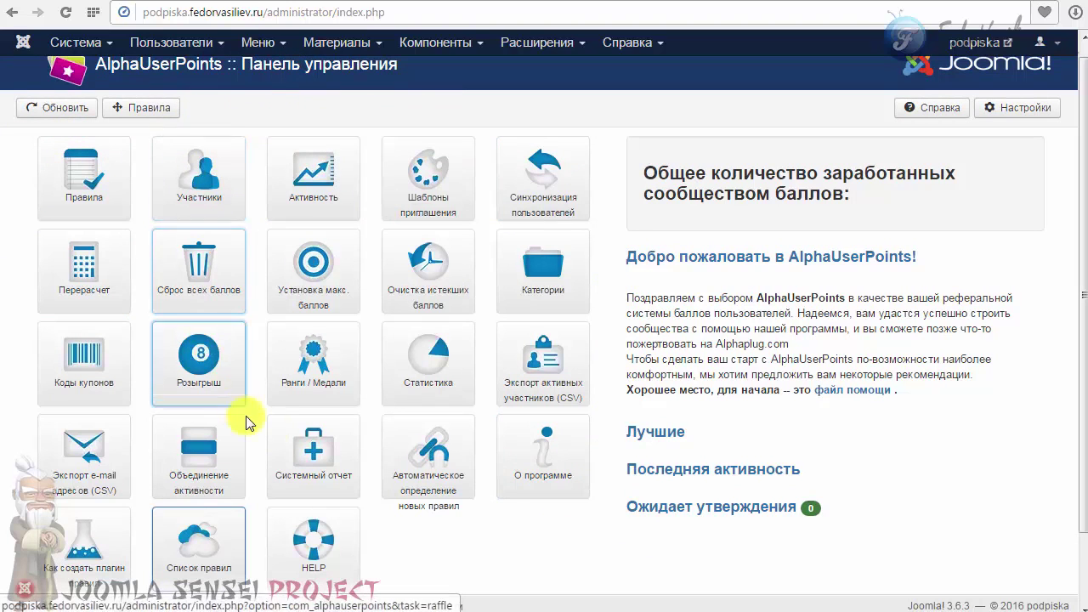
pyautogui.scroll(-1, 352, 374)
pyautogui.scroll(-1, 352, 357)
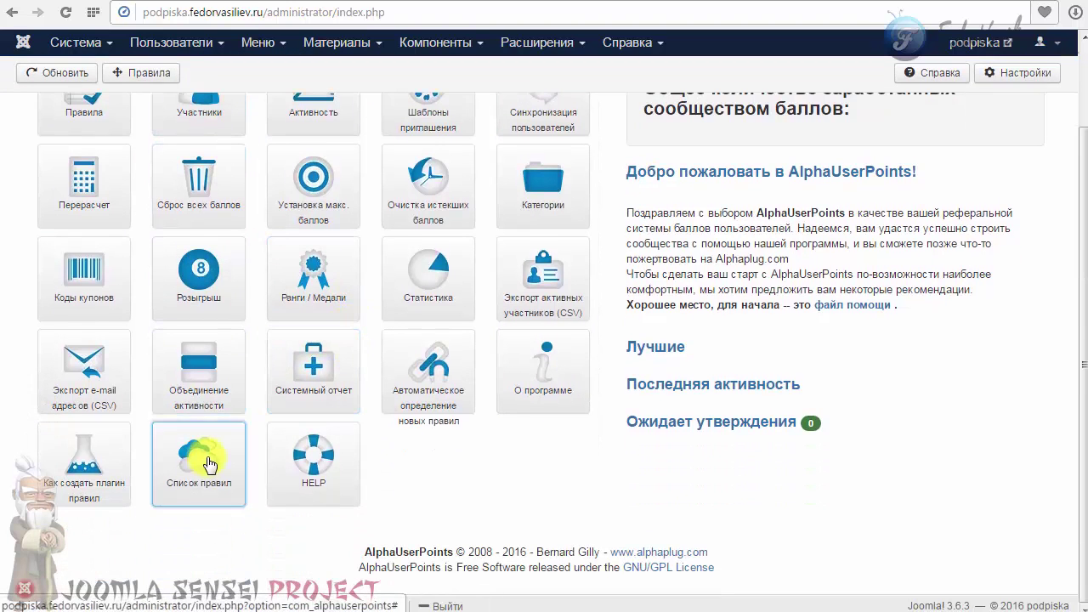
pyautogui.scroll(1, 170, 418)
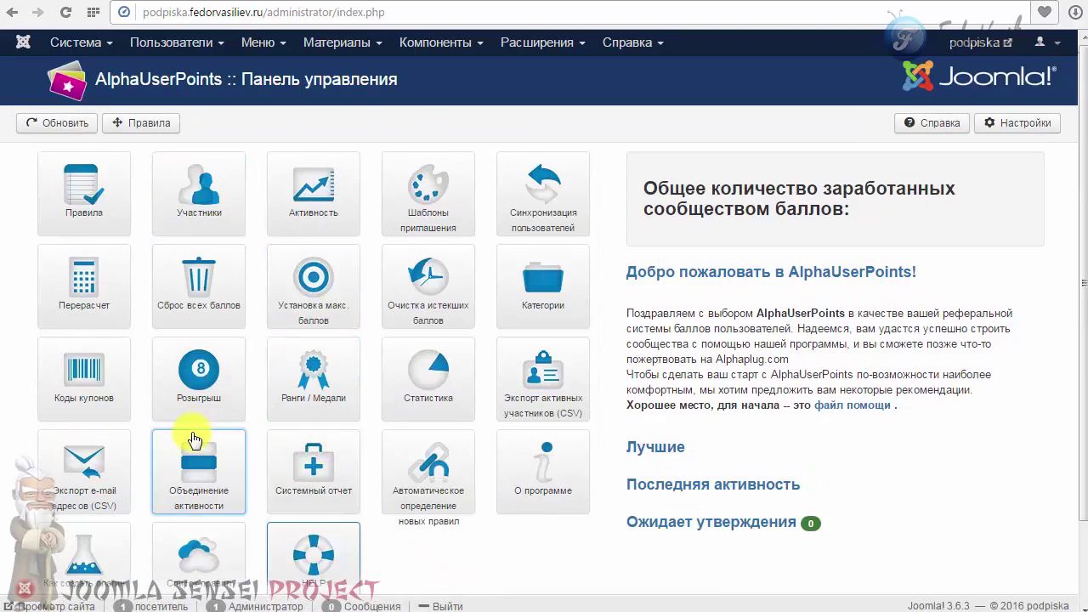
pyautogui.scroll(-1, 213, 432)
pyautogui.scroll(-1, 306, 450)
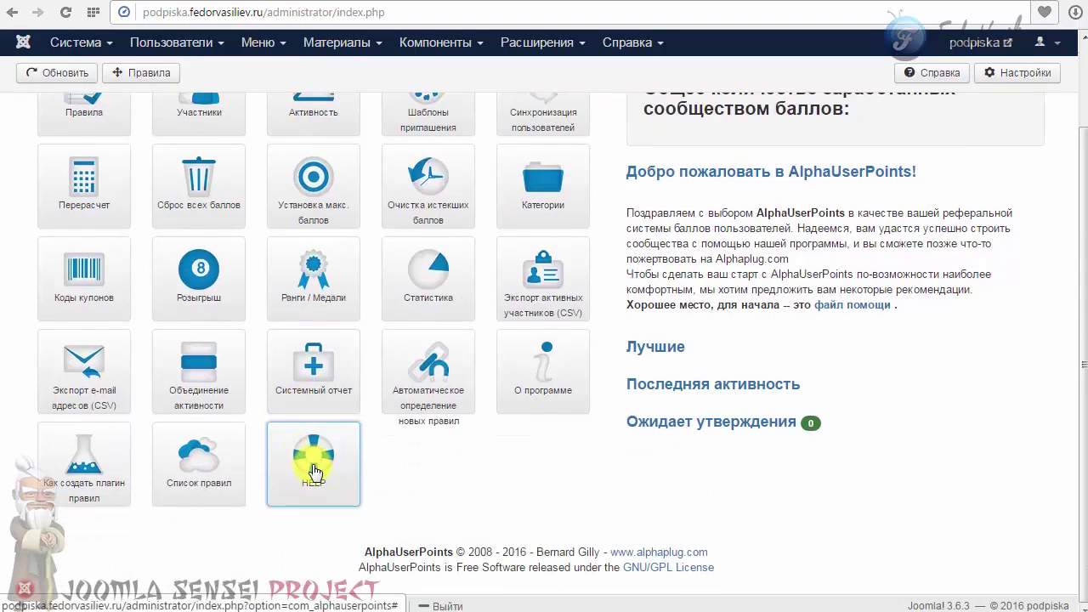
pyautogui.scroll(1, 309, 464)
pyautogui.scroll(-1, 313, 455)
pyautogui.scroll(1, 300, 480)
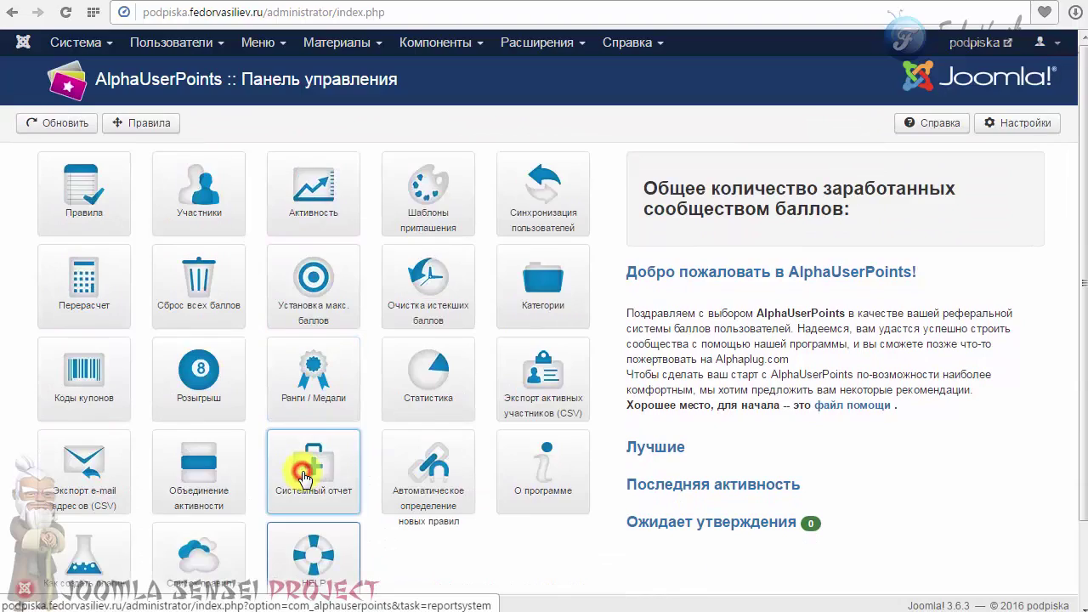
pyautogui.scroll(-1, 302, 468)
pyautogui.scroll(1, 304, 472)
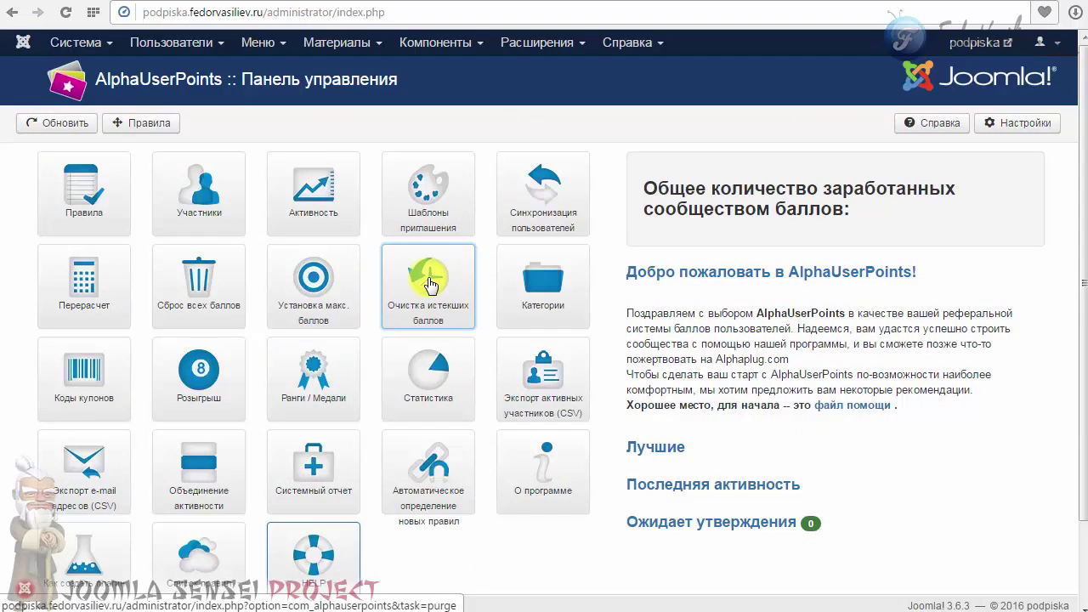
pyautogui.scroll(-1, 442, 294)
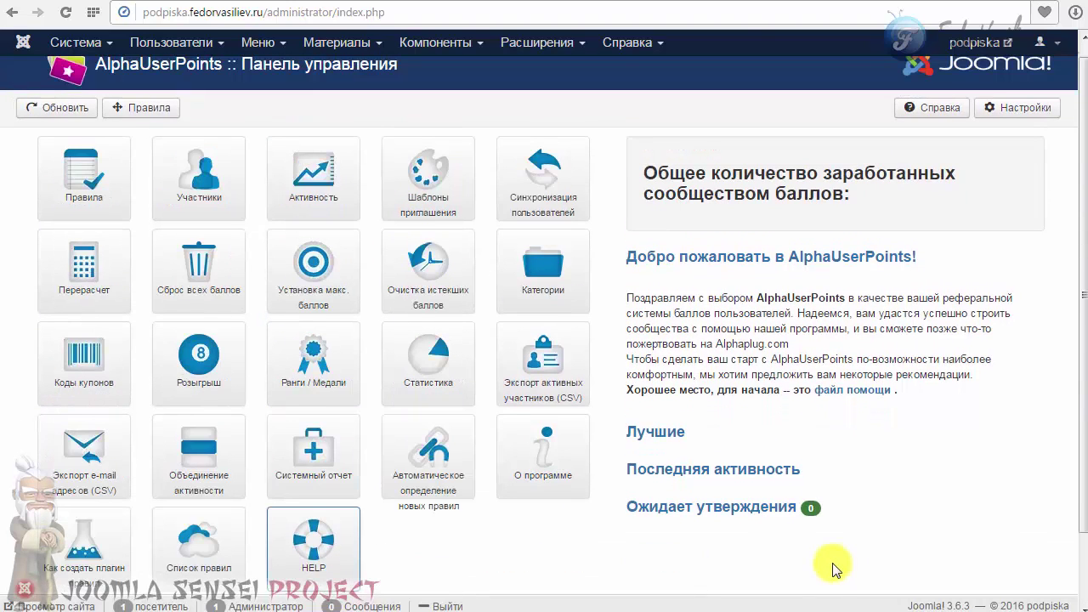
pyautogui.scroll(1, 816, 552)
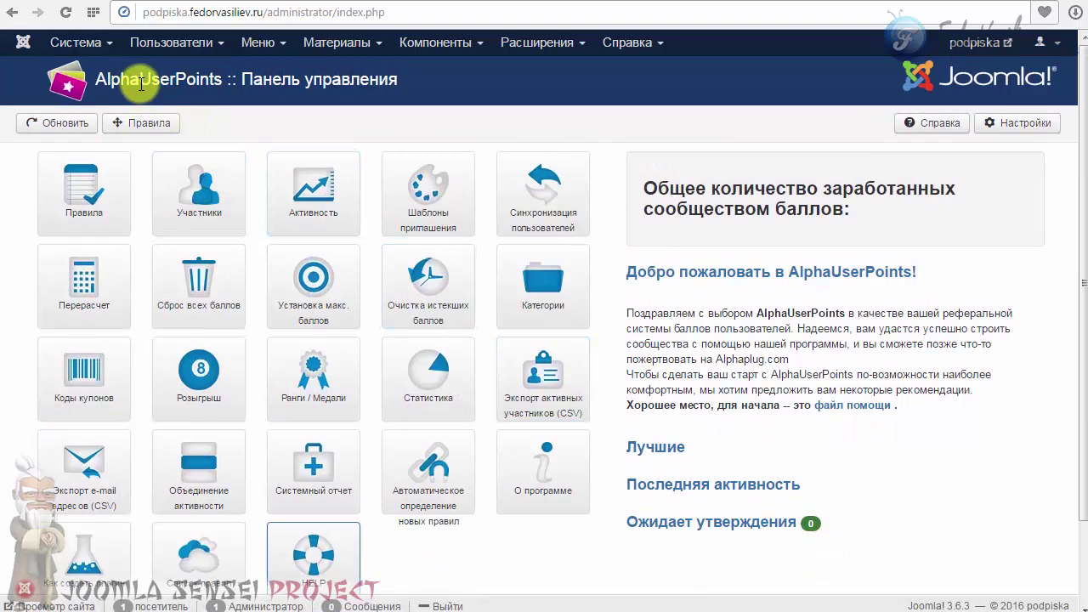
pyautogui.moveTo(219, 81); pyautogui.dragTo(89, 85)
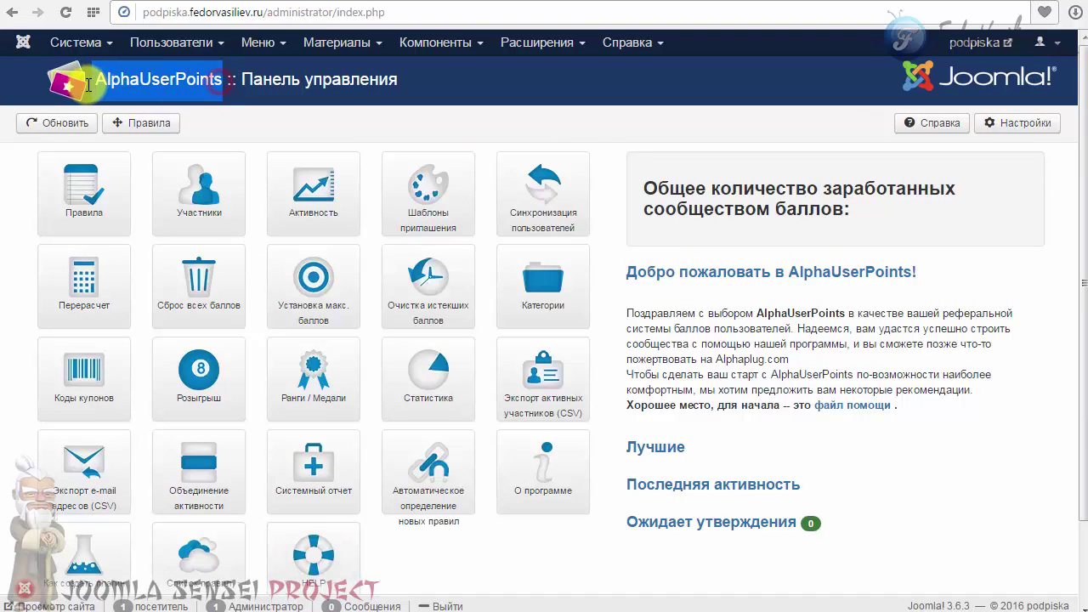
pyautogui.click(88, 86)
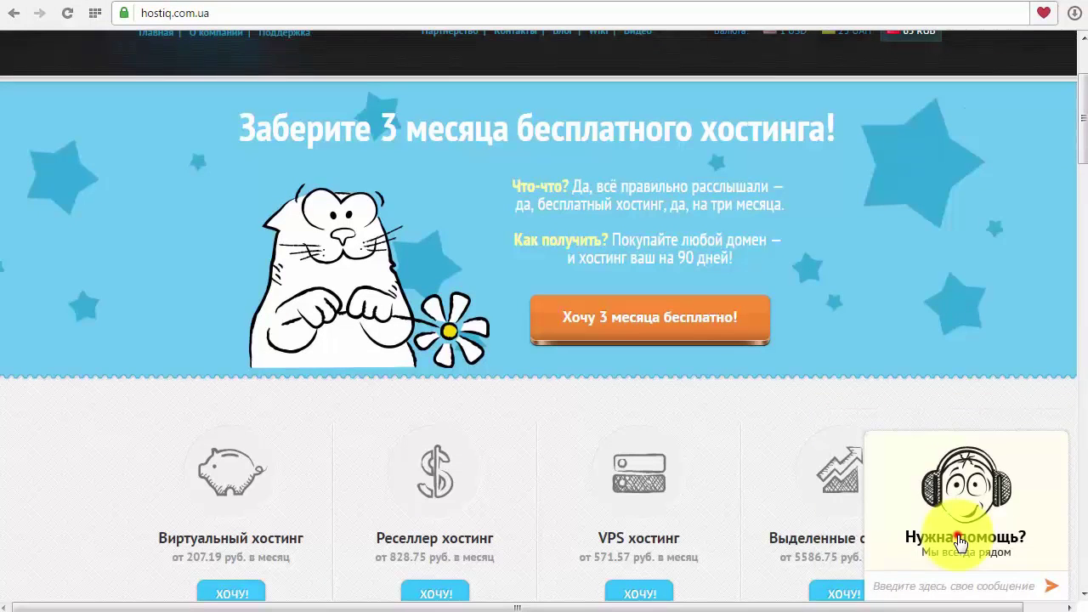
# Expand the Нужна помощь? support chat, then minimise it back to its bar.
pyautogui.click(958, 539)
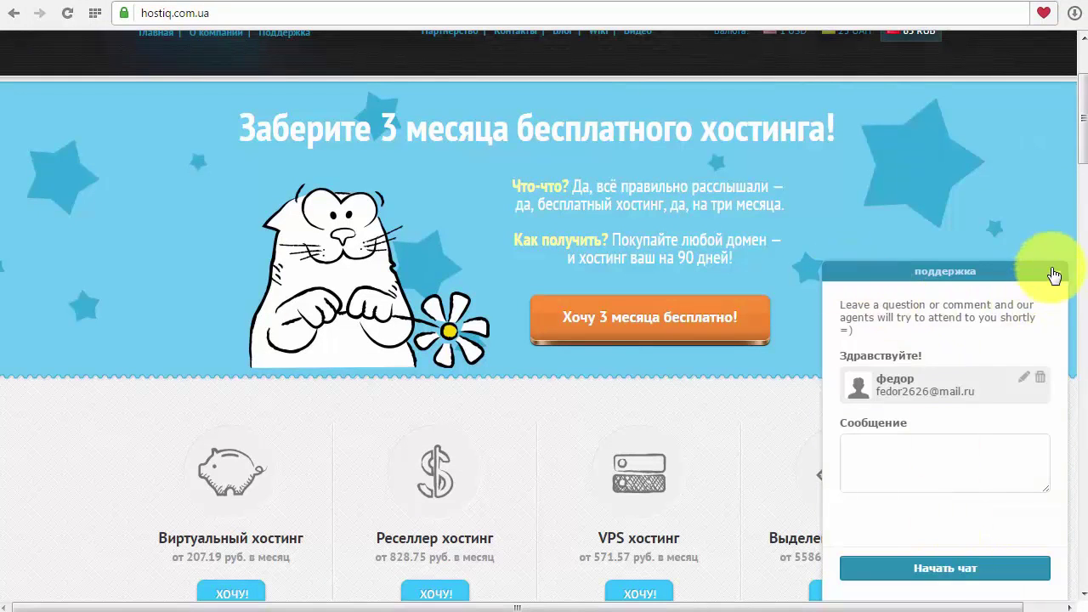
pyautogui.click(1053, 274)
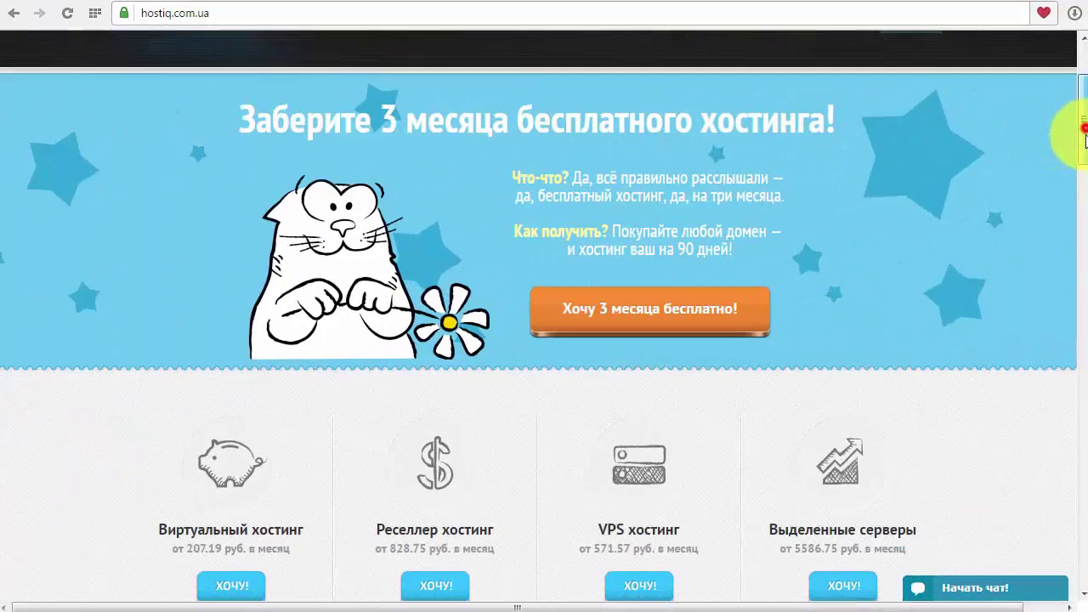
pyautogui.moveTo(1078, 134)
pyautogui.mouseDown()
pyautogui.moveTo(1084, 170)
pyautogui.moveTo(1085, 134)
pyautogui.mouseUp()
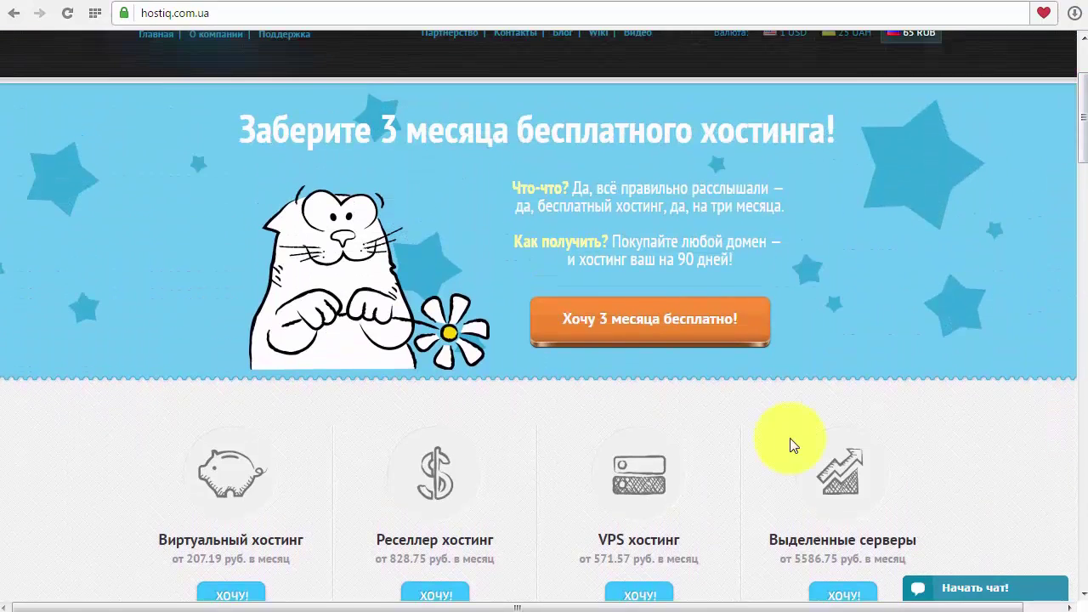